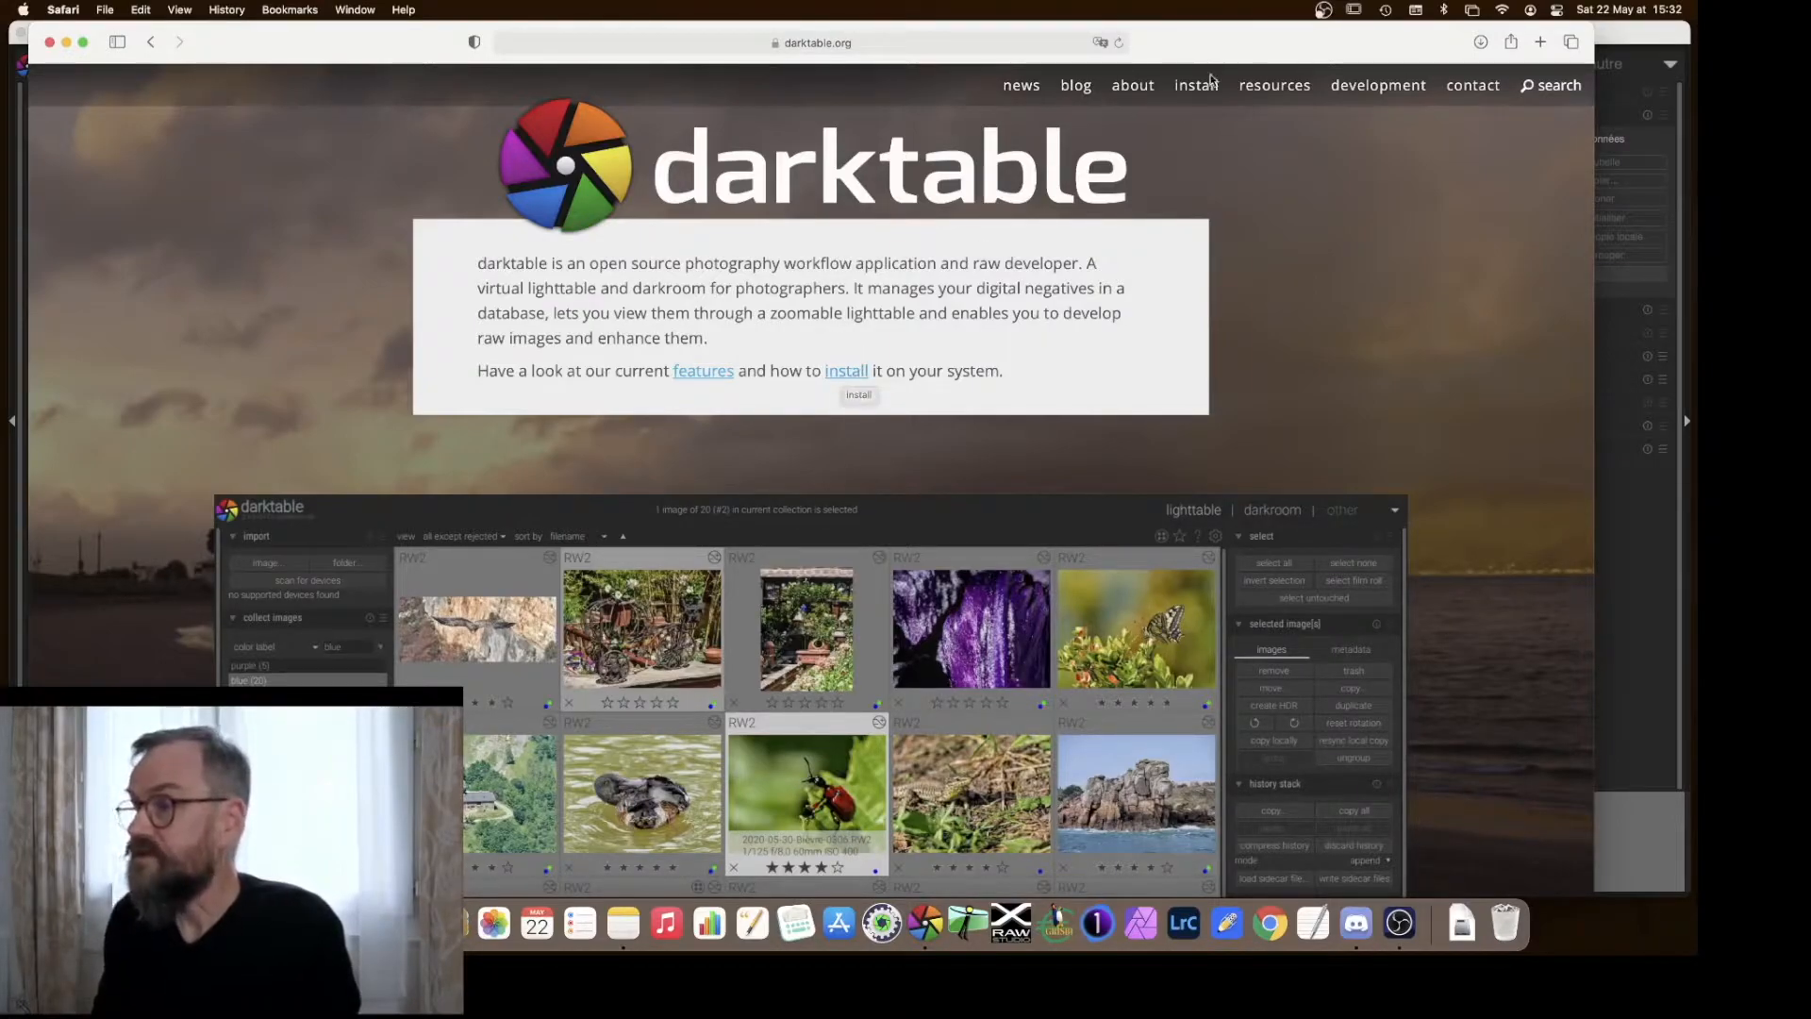
Open the darktable install page and choose Windows among the operating systems offered.
click(859, 373)
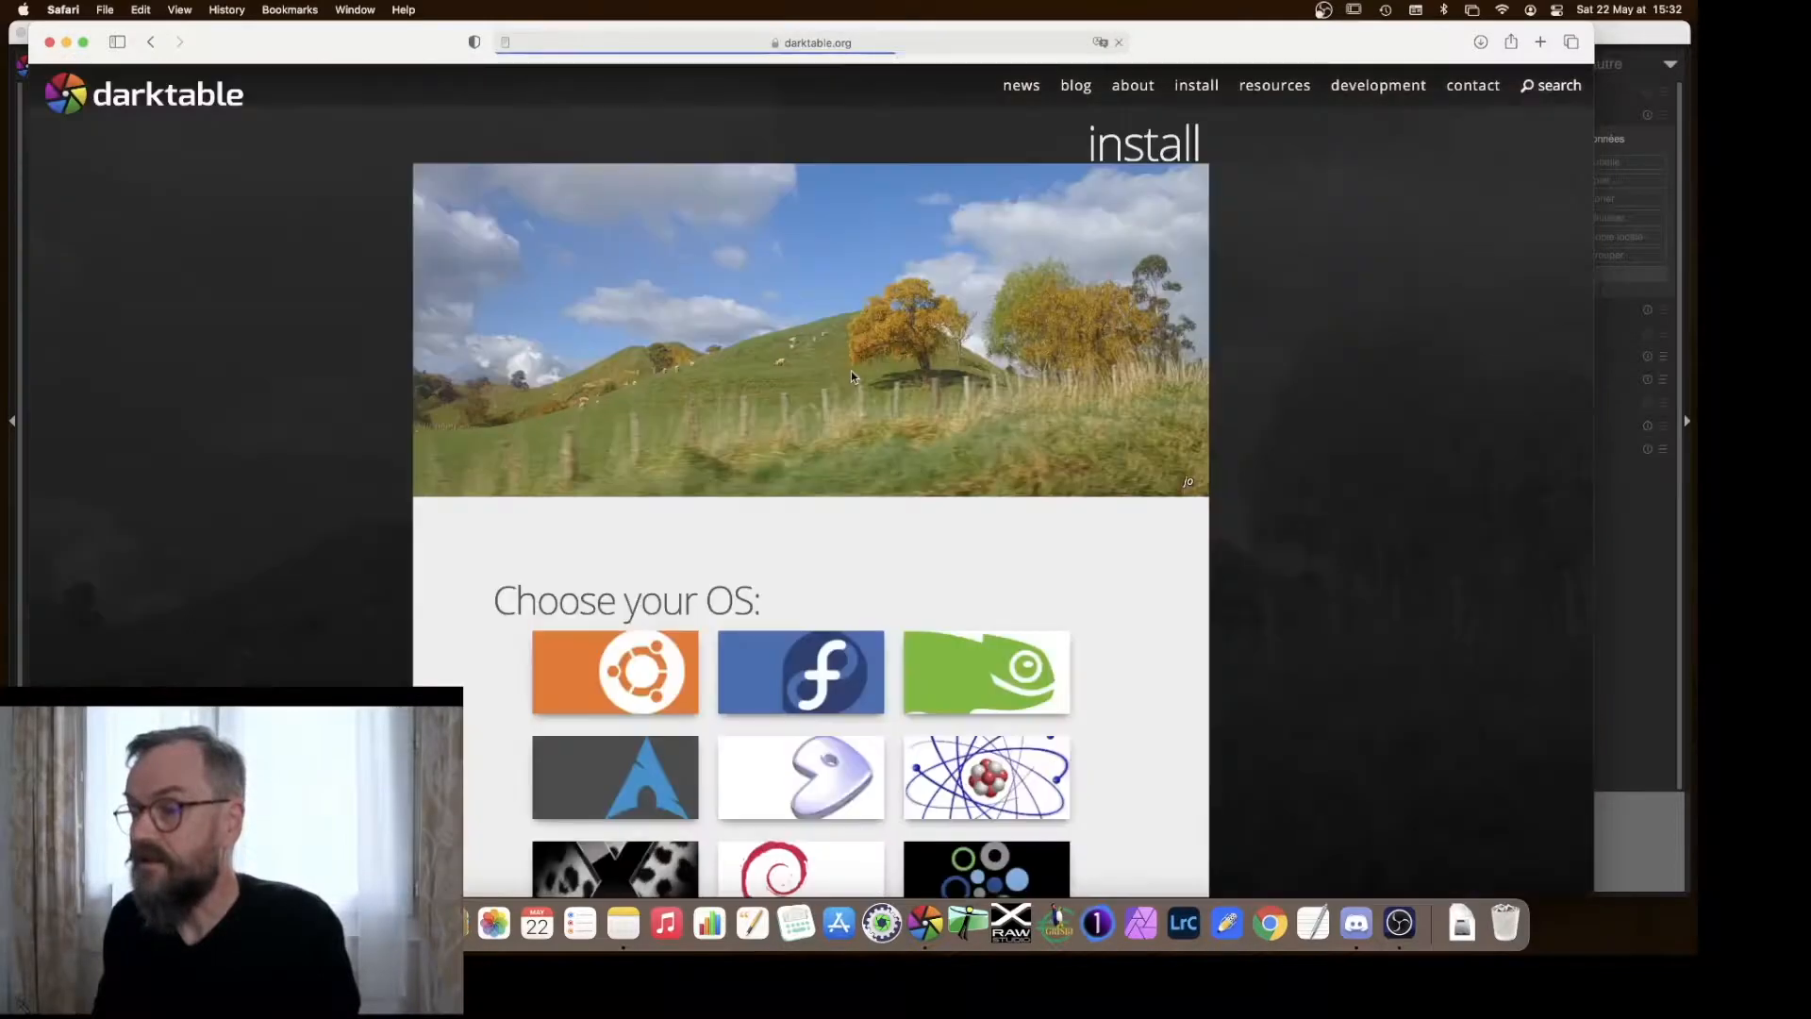
scroll(849, 358, down, 2)
scroll(847, 356, down, 3)
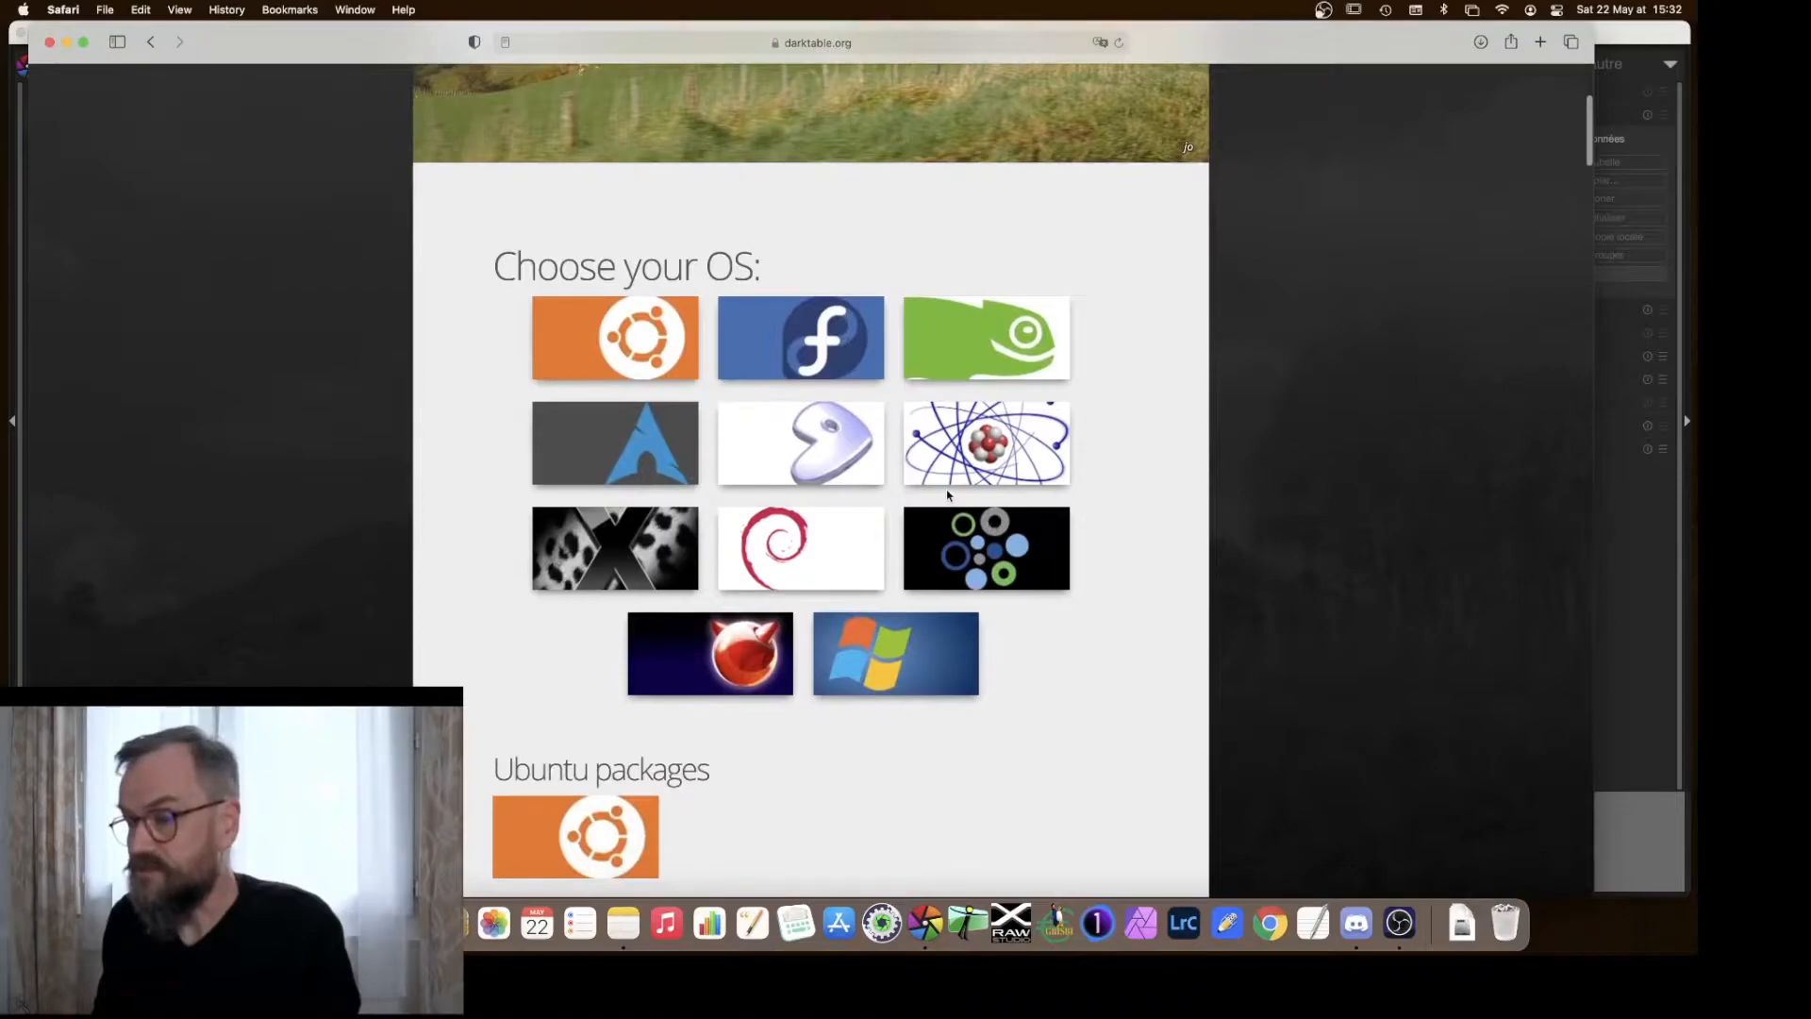
scroll(947, 497, down, 1)
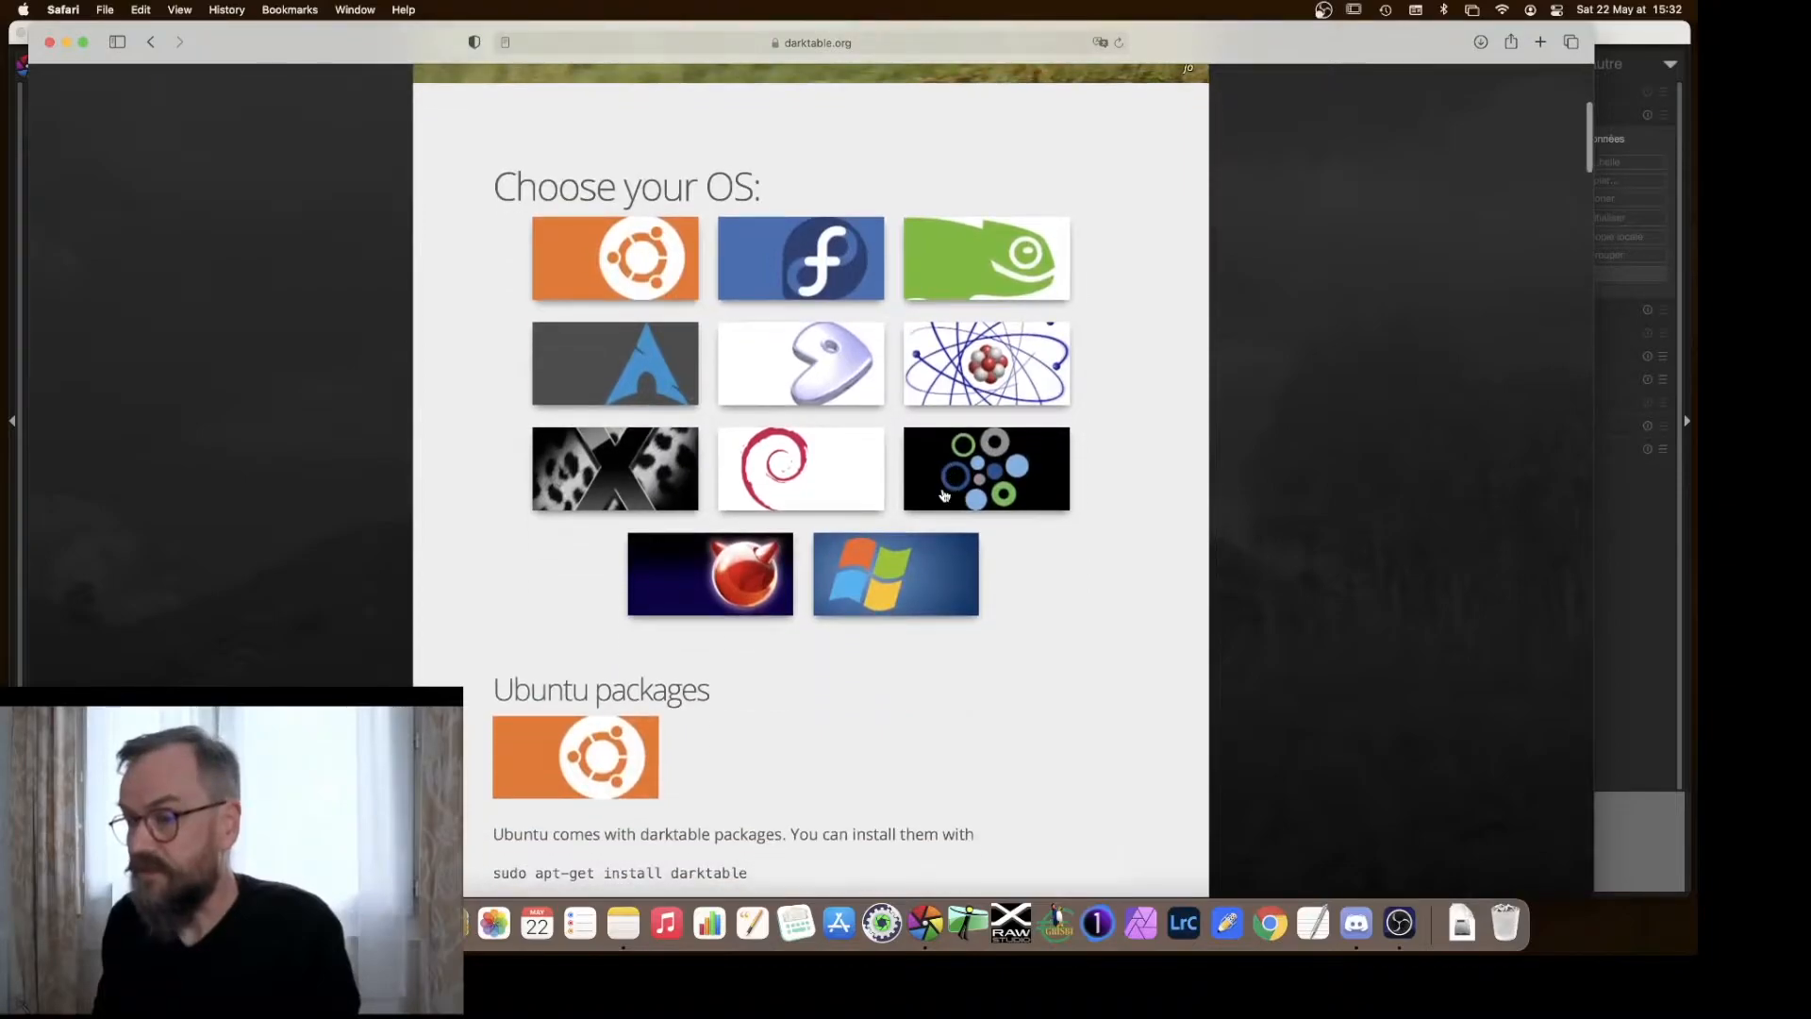
click(900, 578)
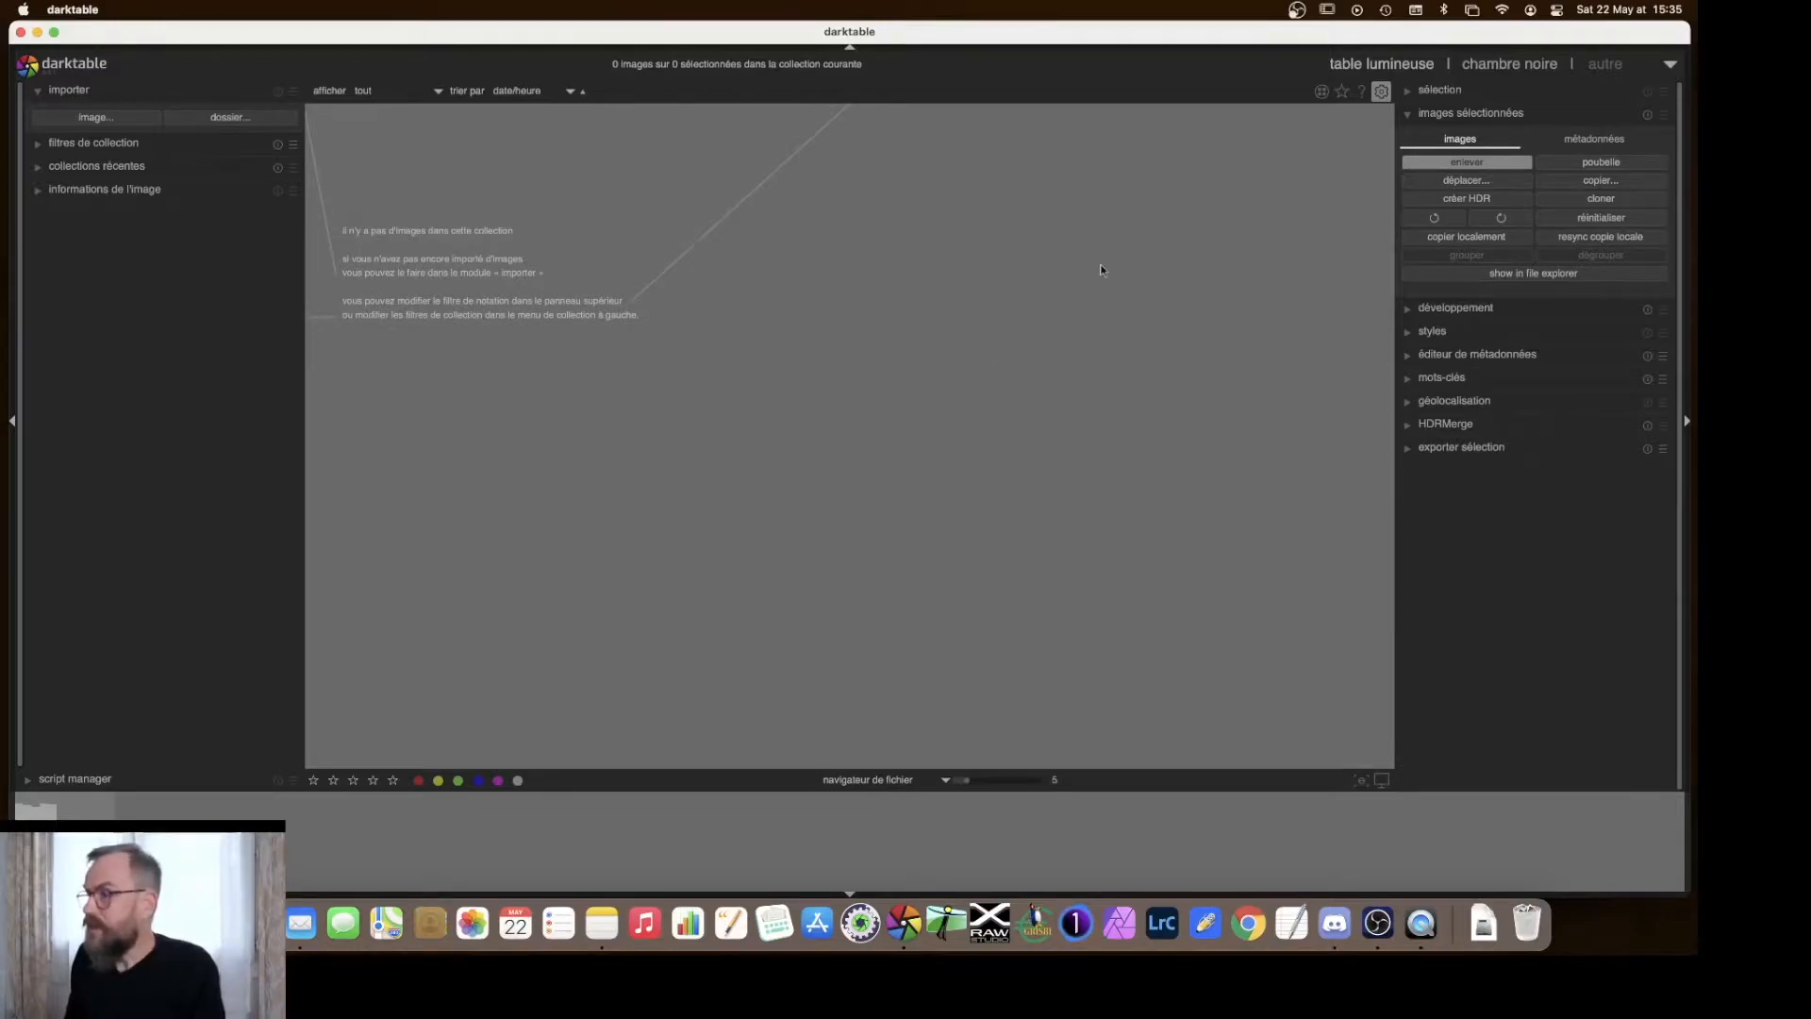
In the processing preferences, set the default workflow to "relatif à la scène" and the default chromatic adaptation to "moderne".
click(1382, 91)
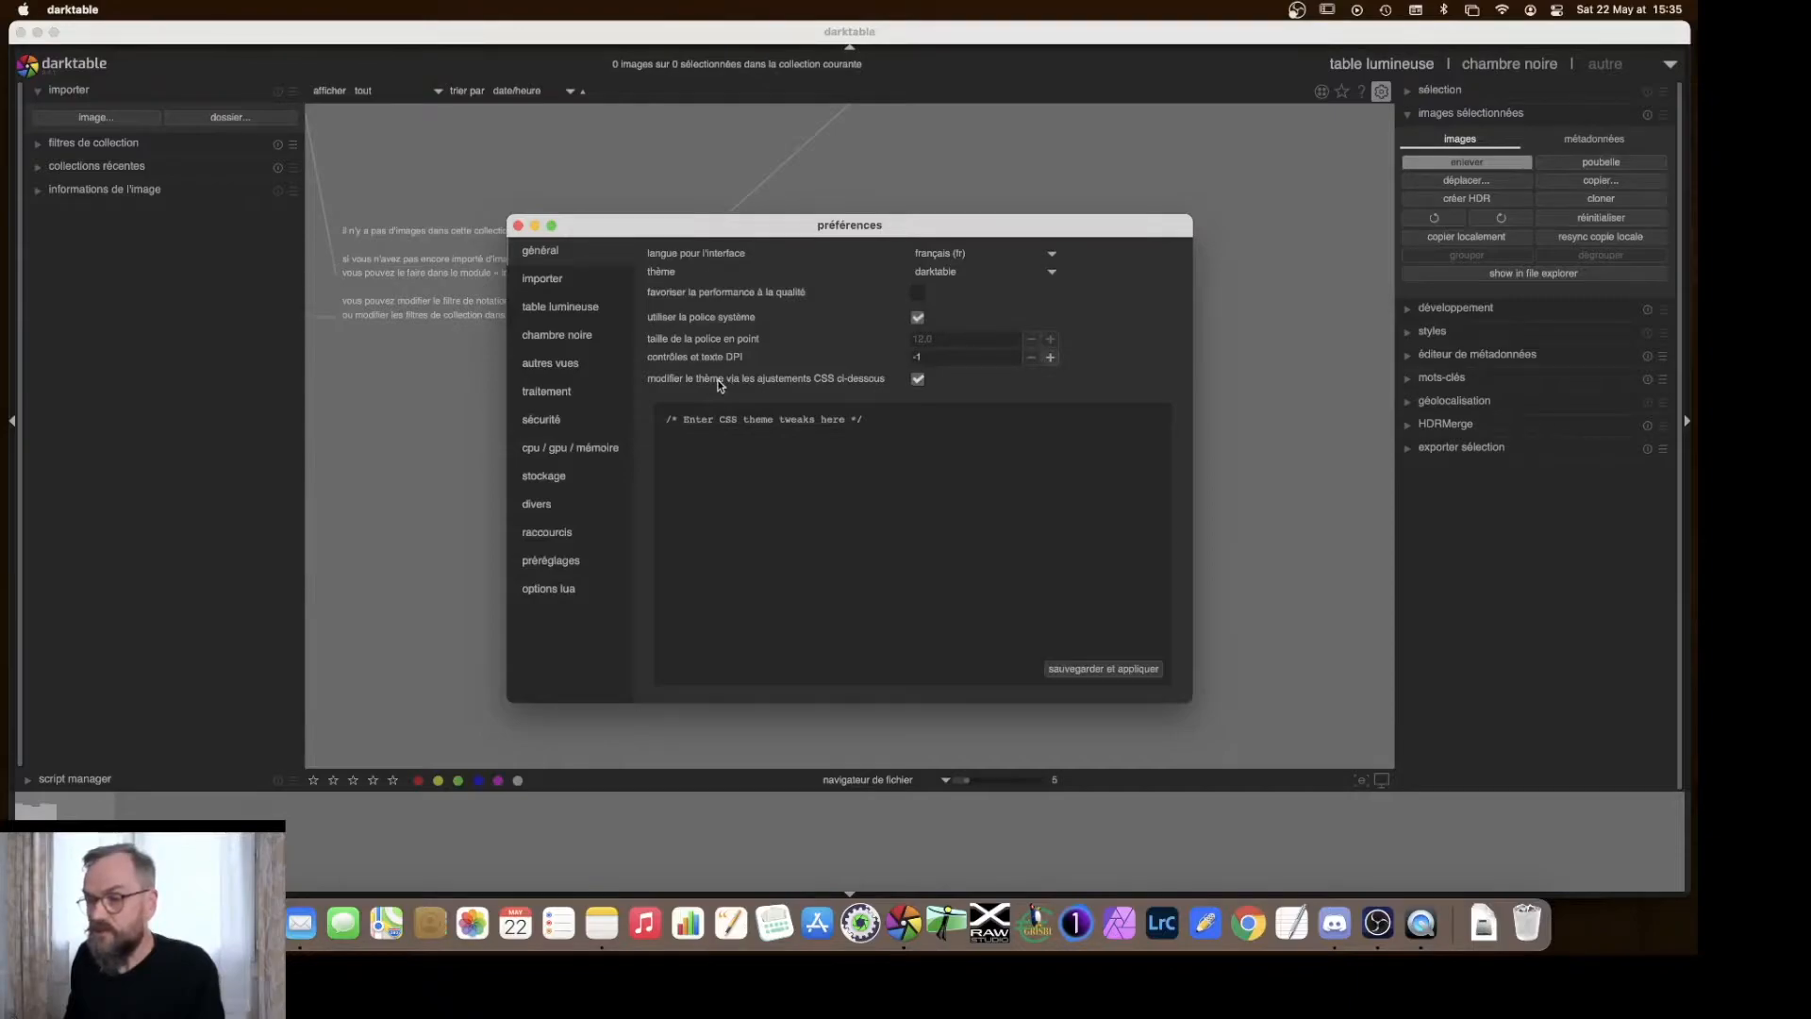
click(546, 395)
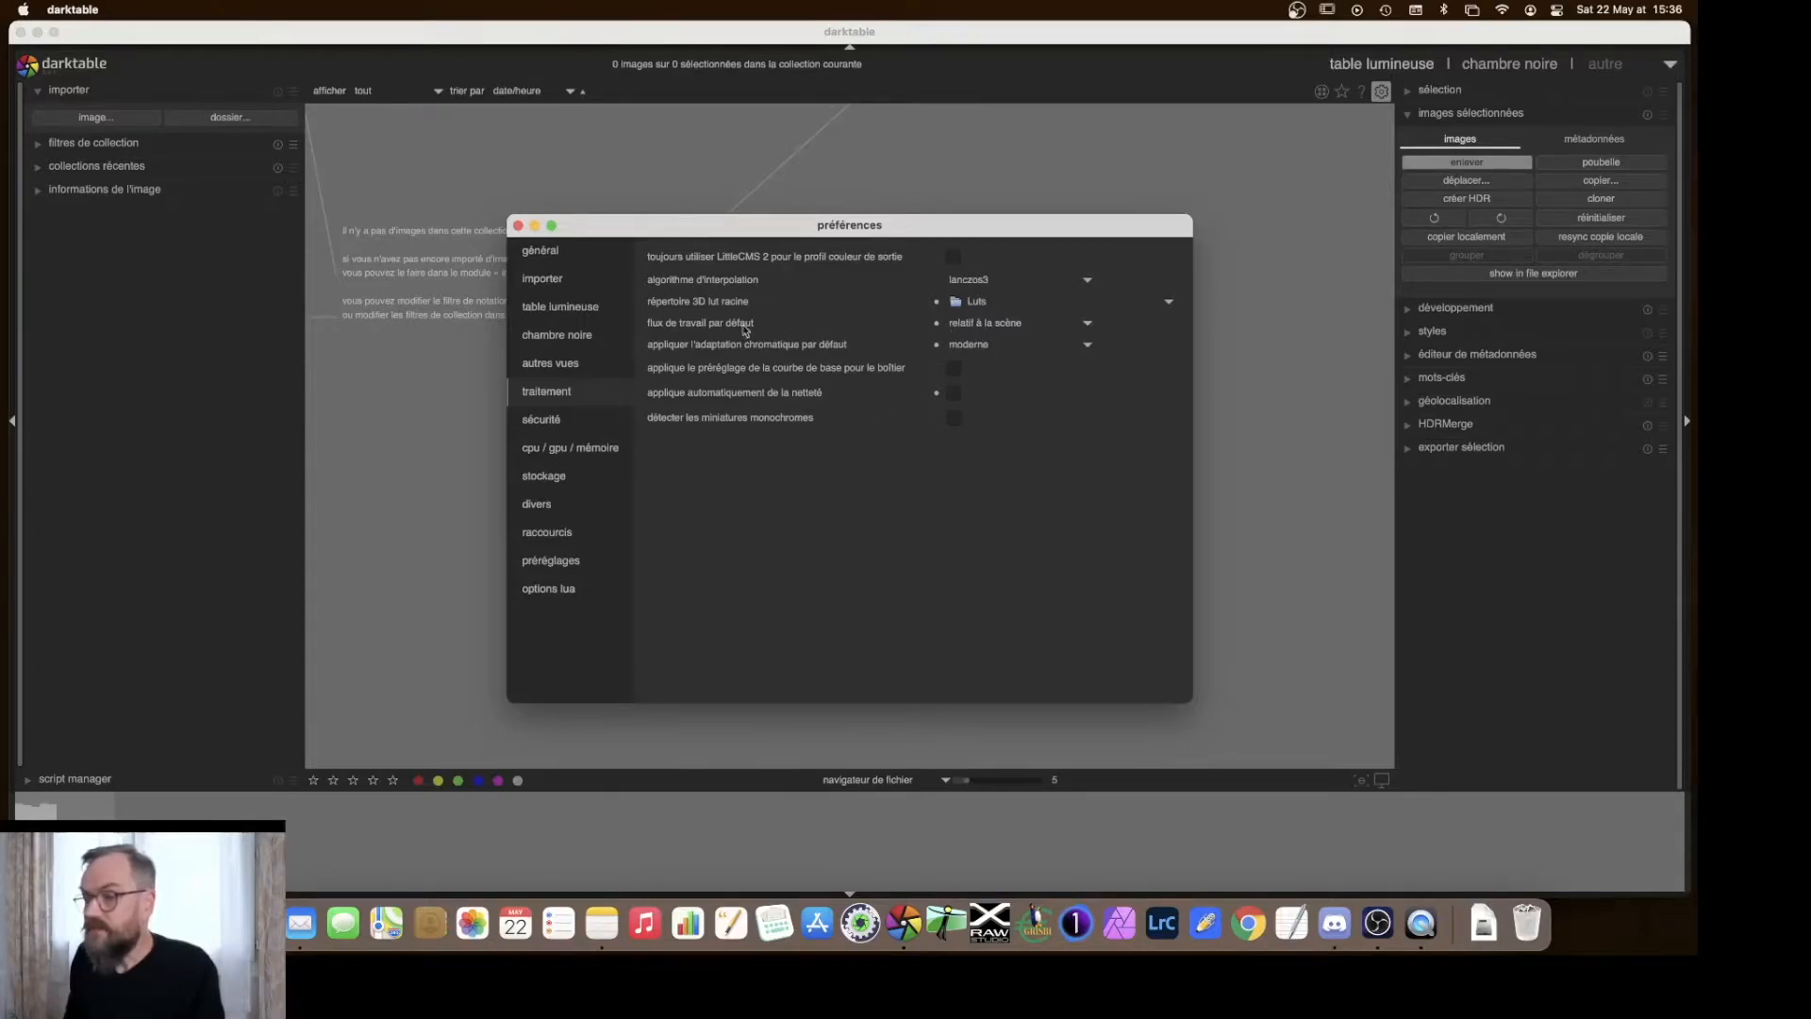
click(995, 323)
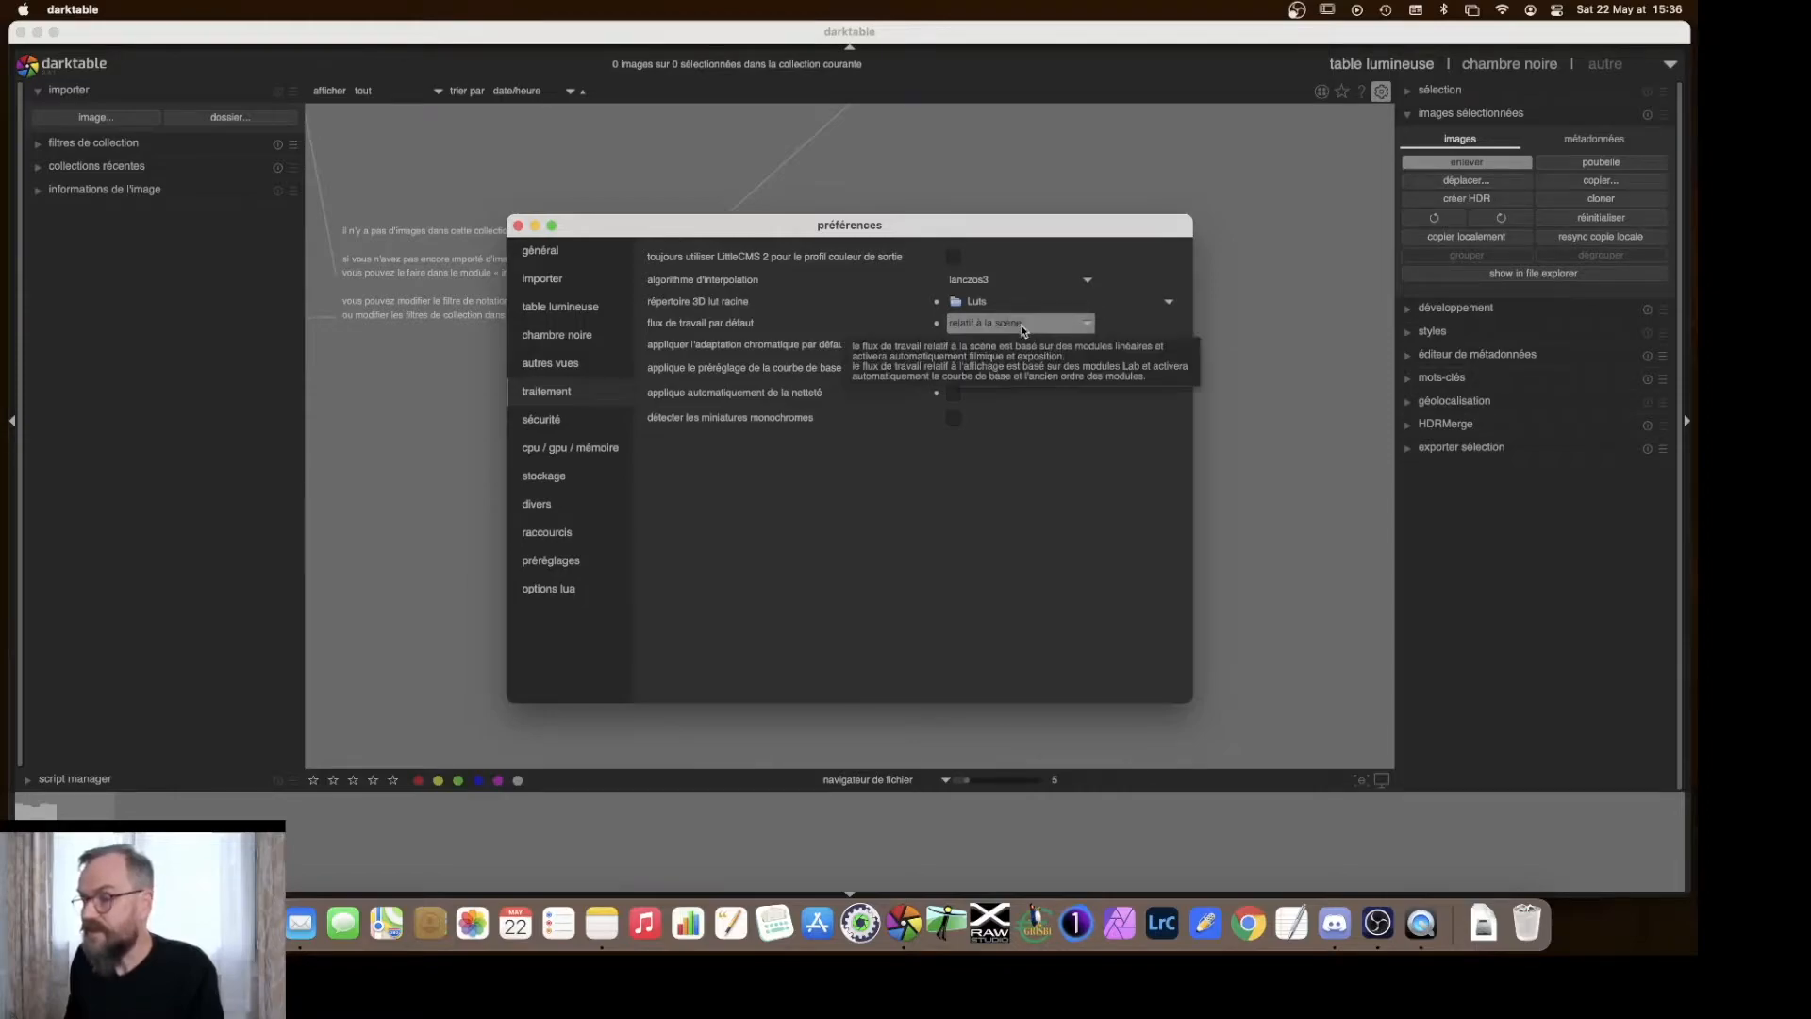
click(1020, 324)
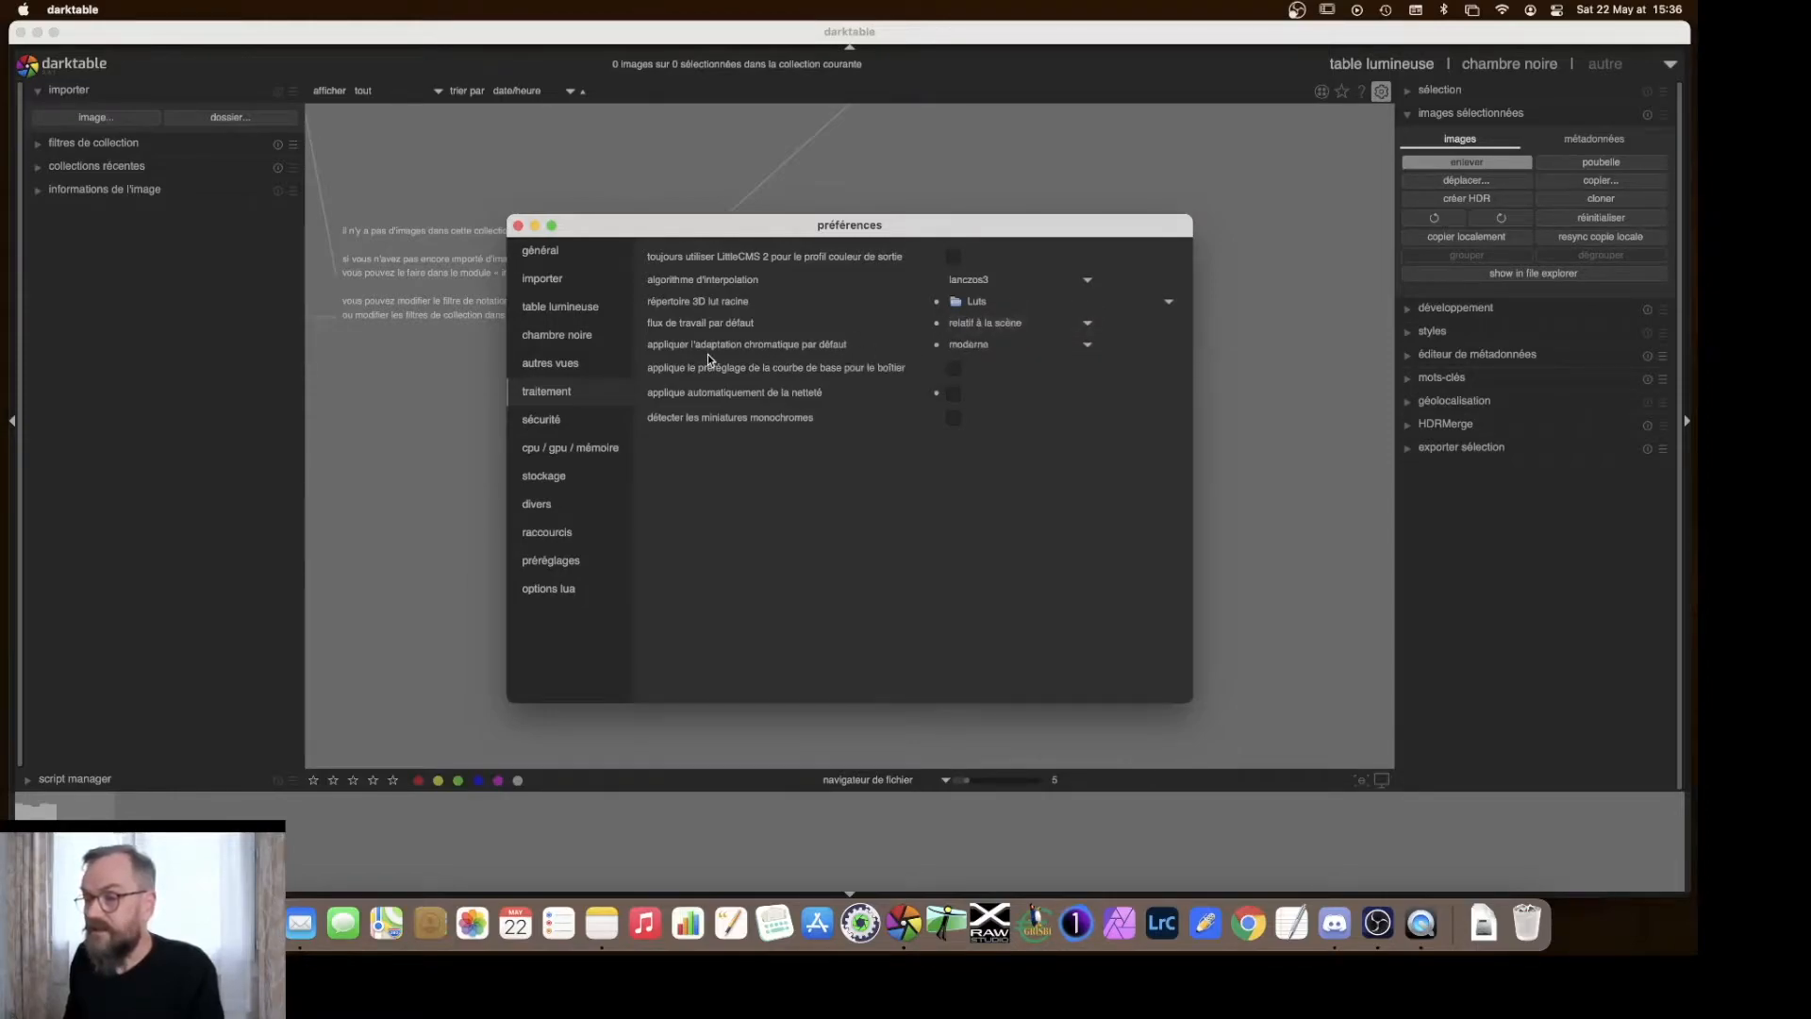
click(1011, 345)
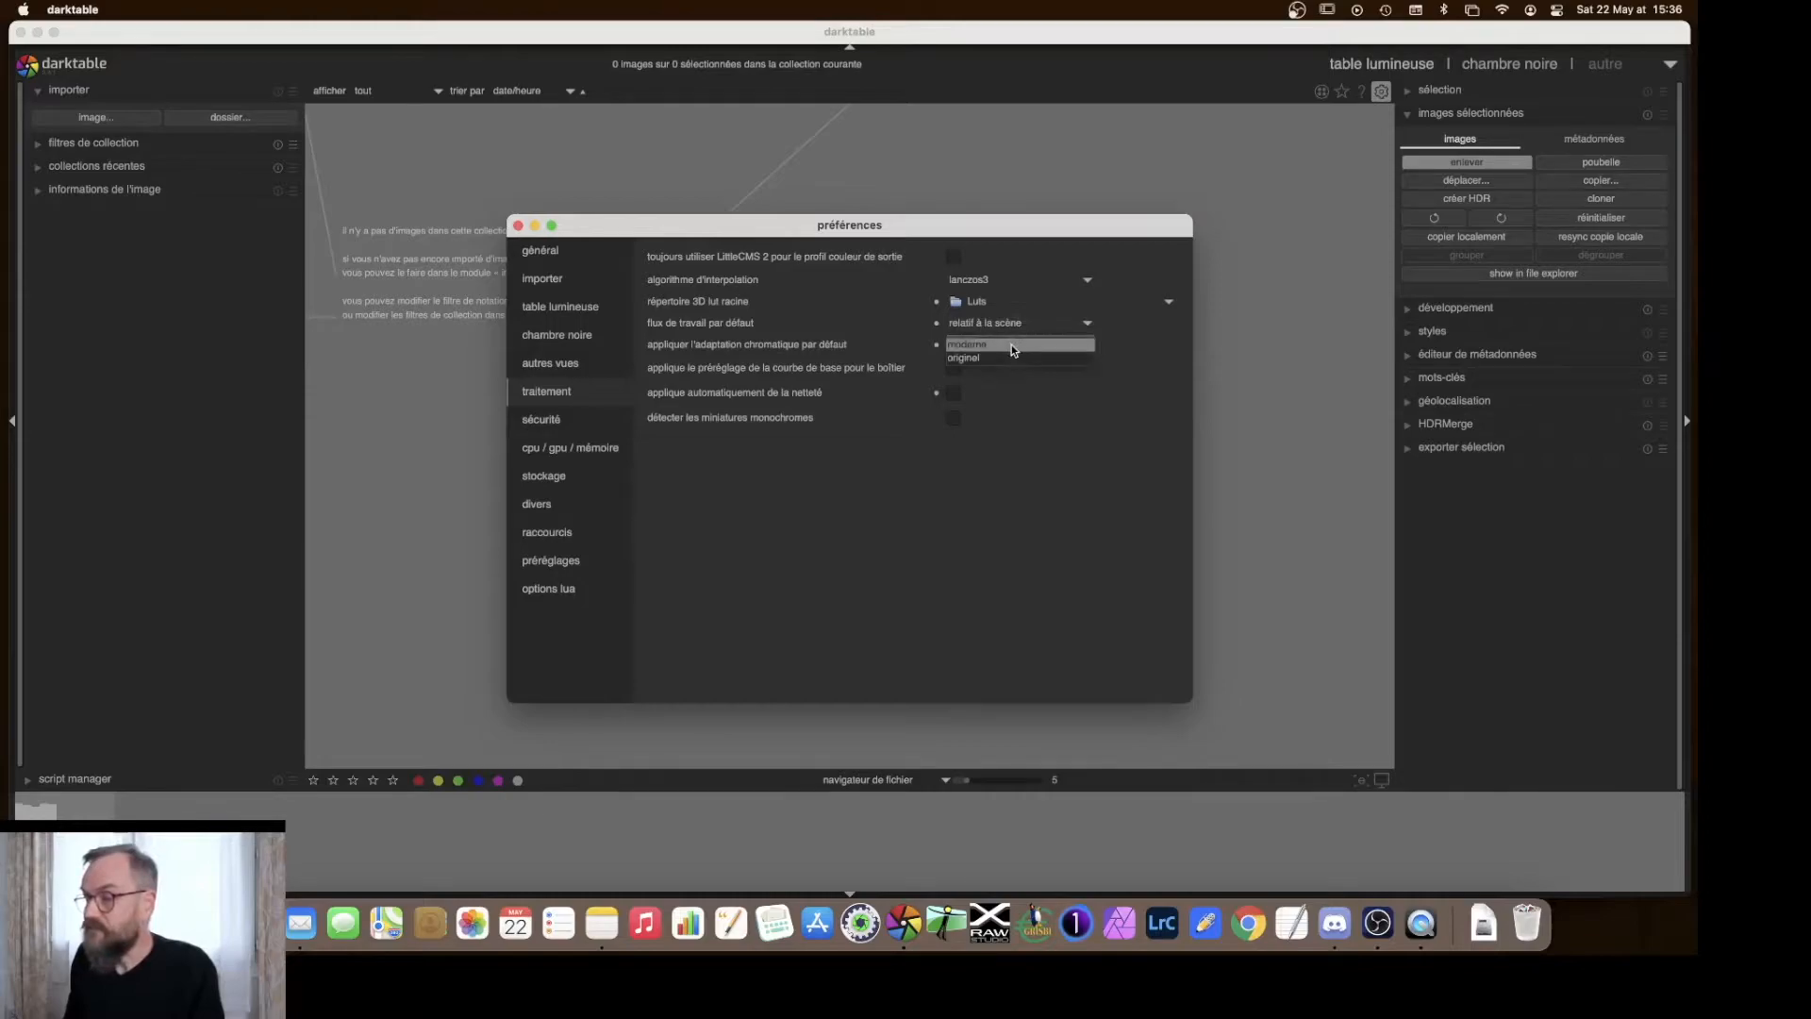
click(1011, 344)
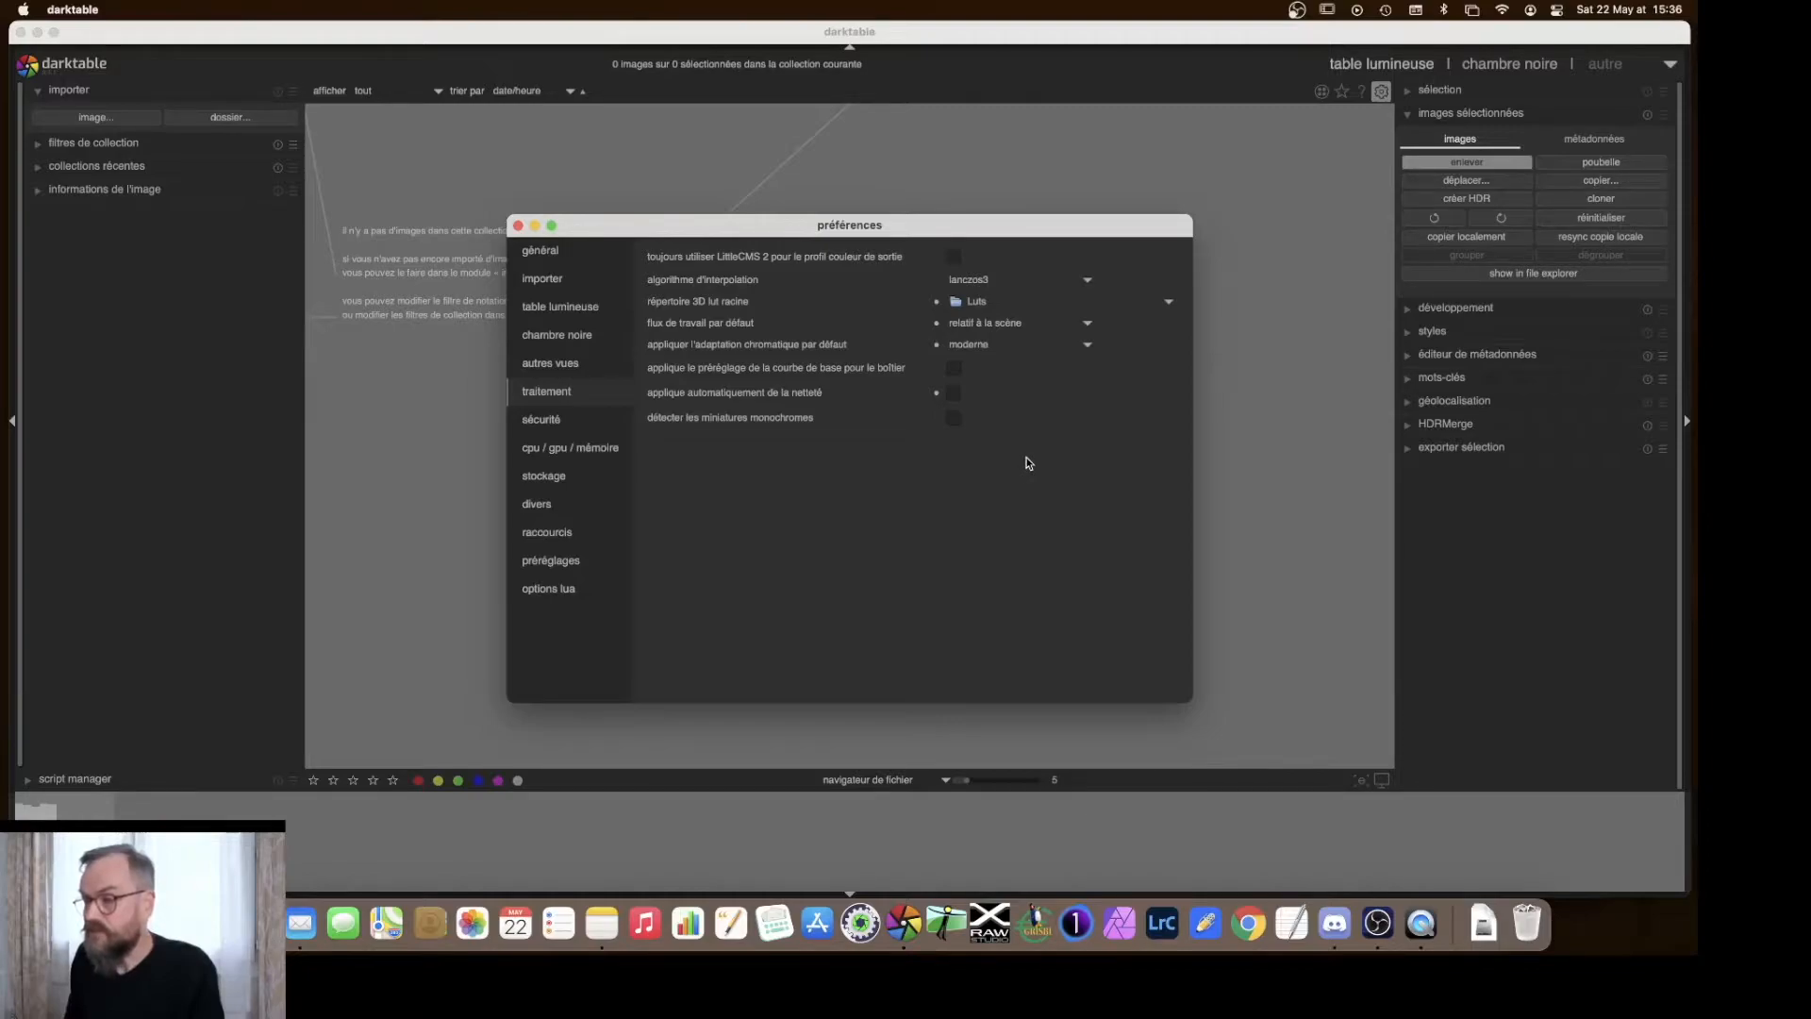
click(518, 226)
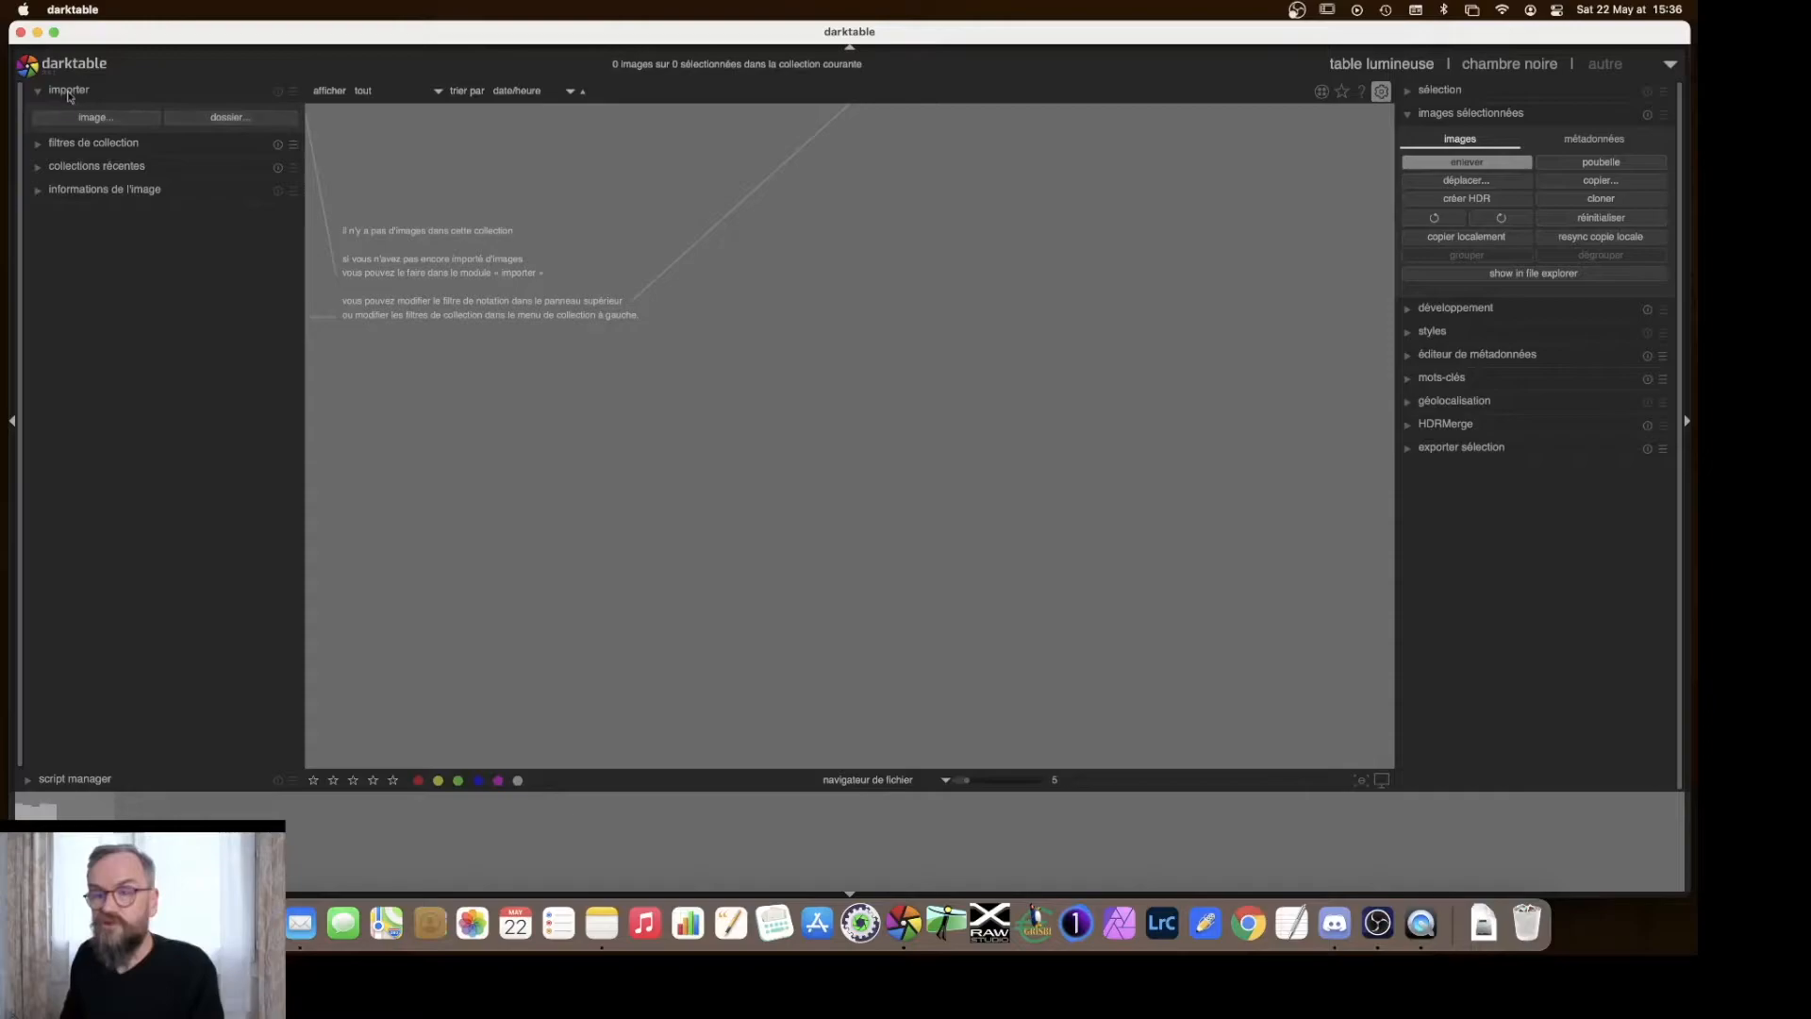
Import the "darktable video" folder from LaCie/photos/temp and open the lavender and bee photo in the darkroom.
click(228, 120)
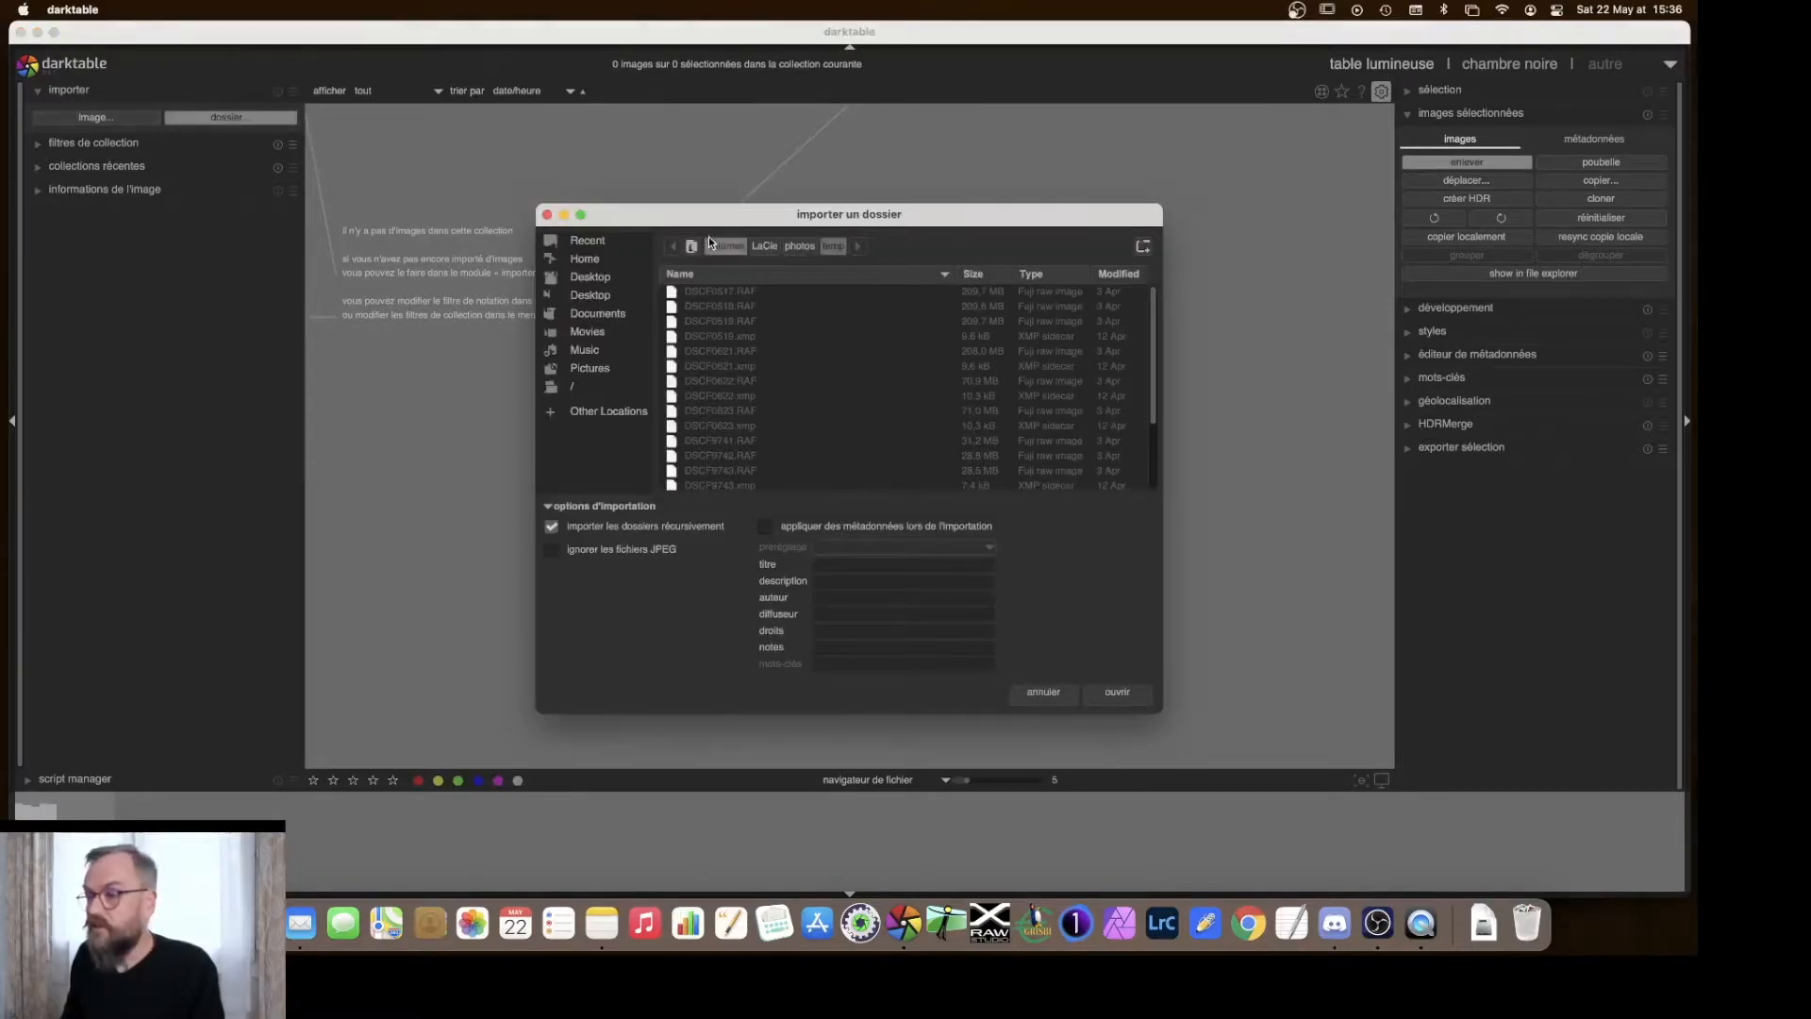
click(799, 247)
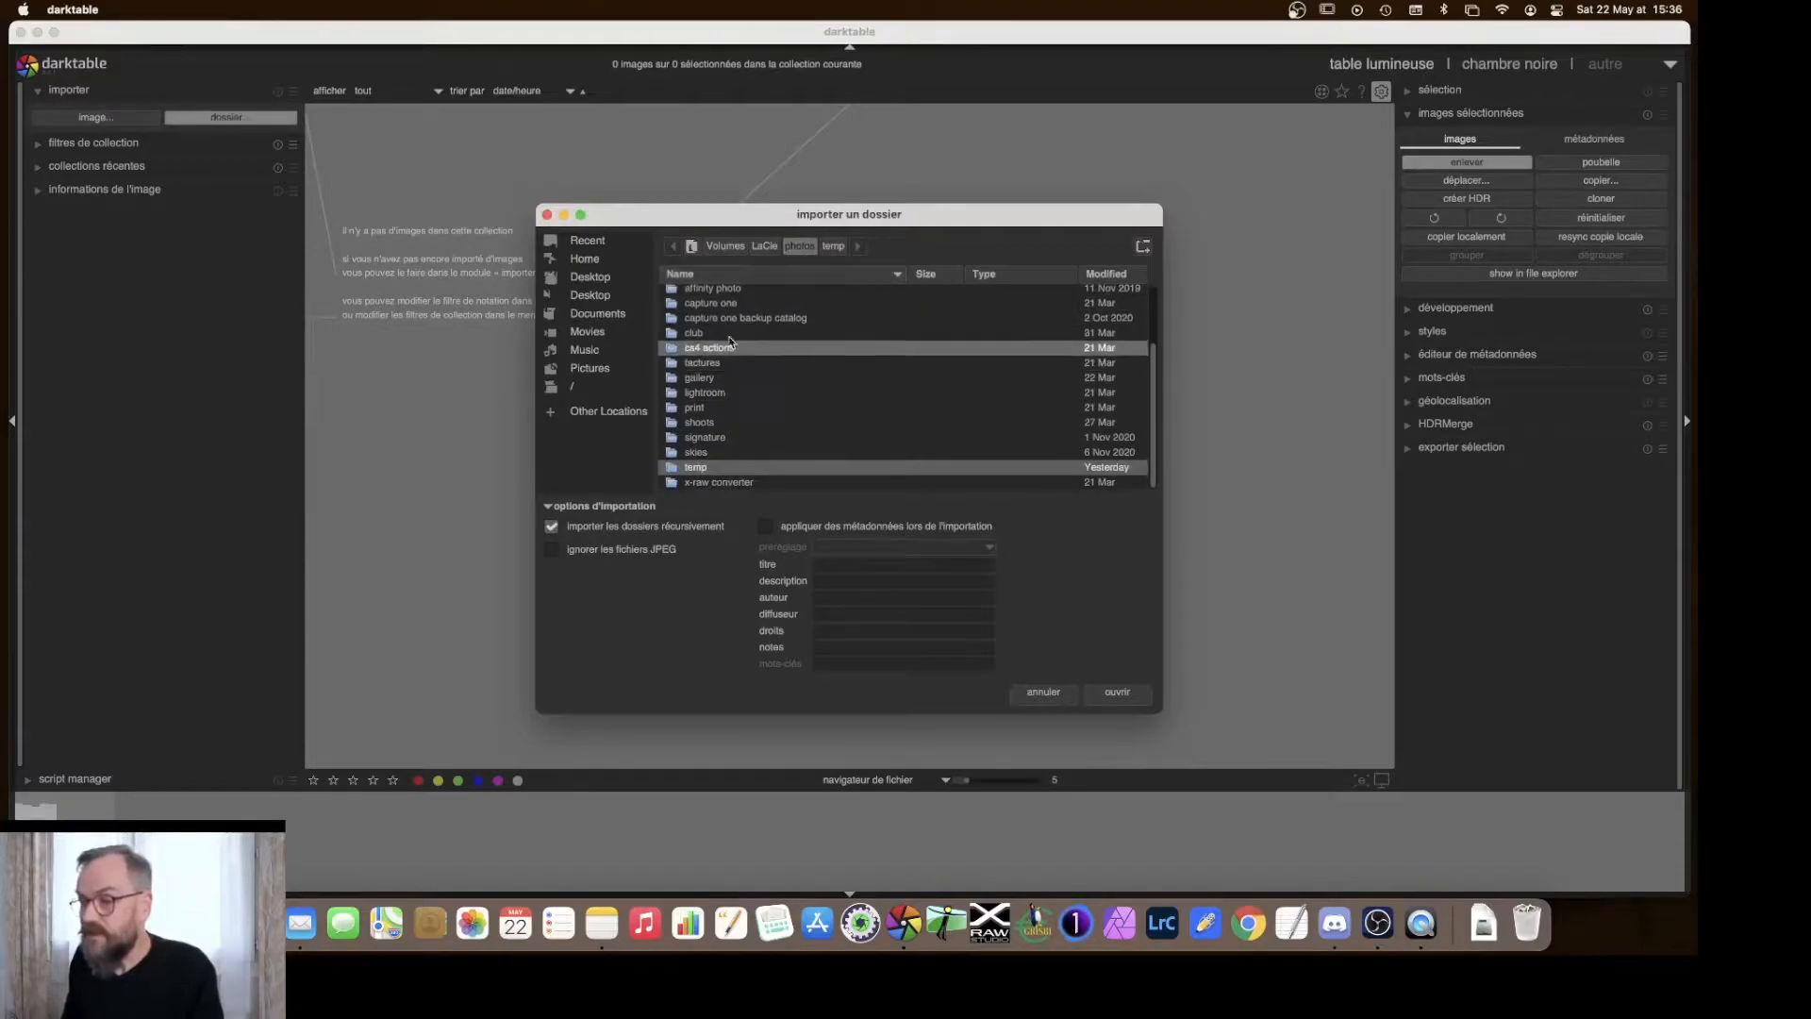
double_click(734, 469)
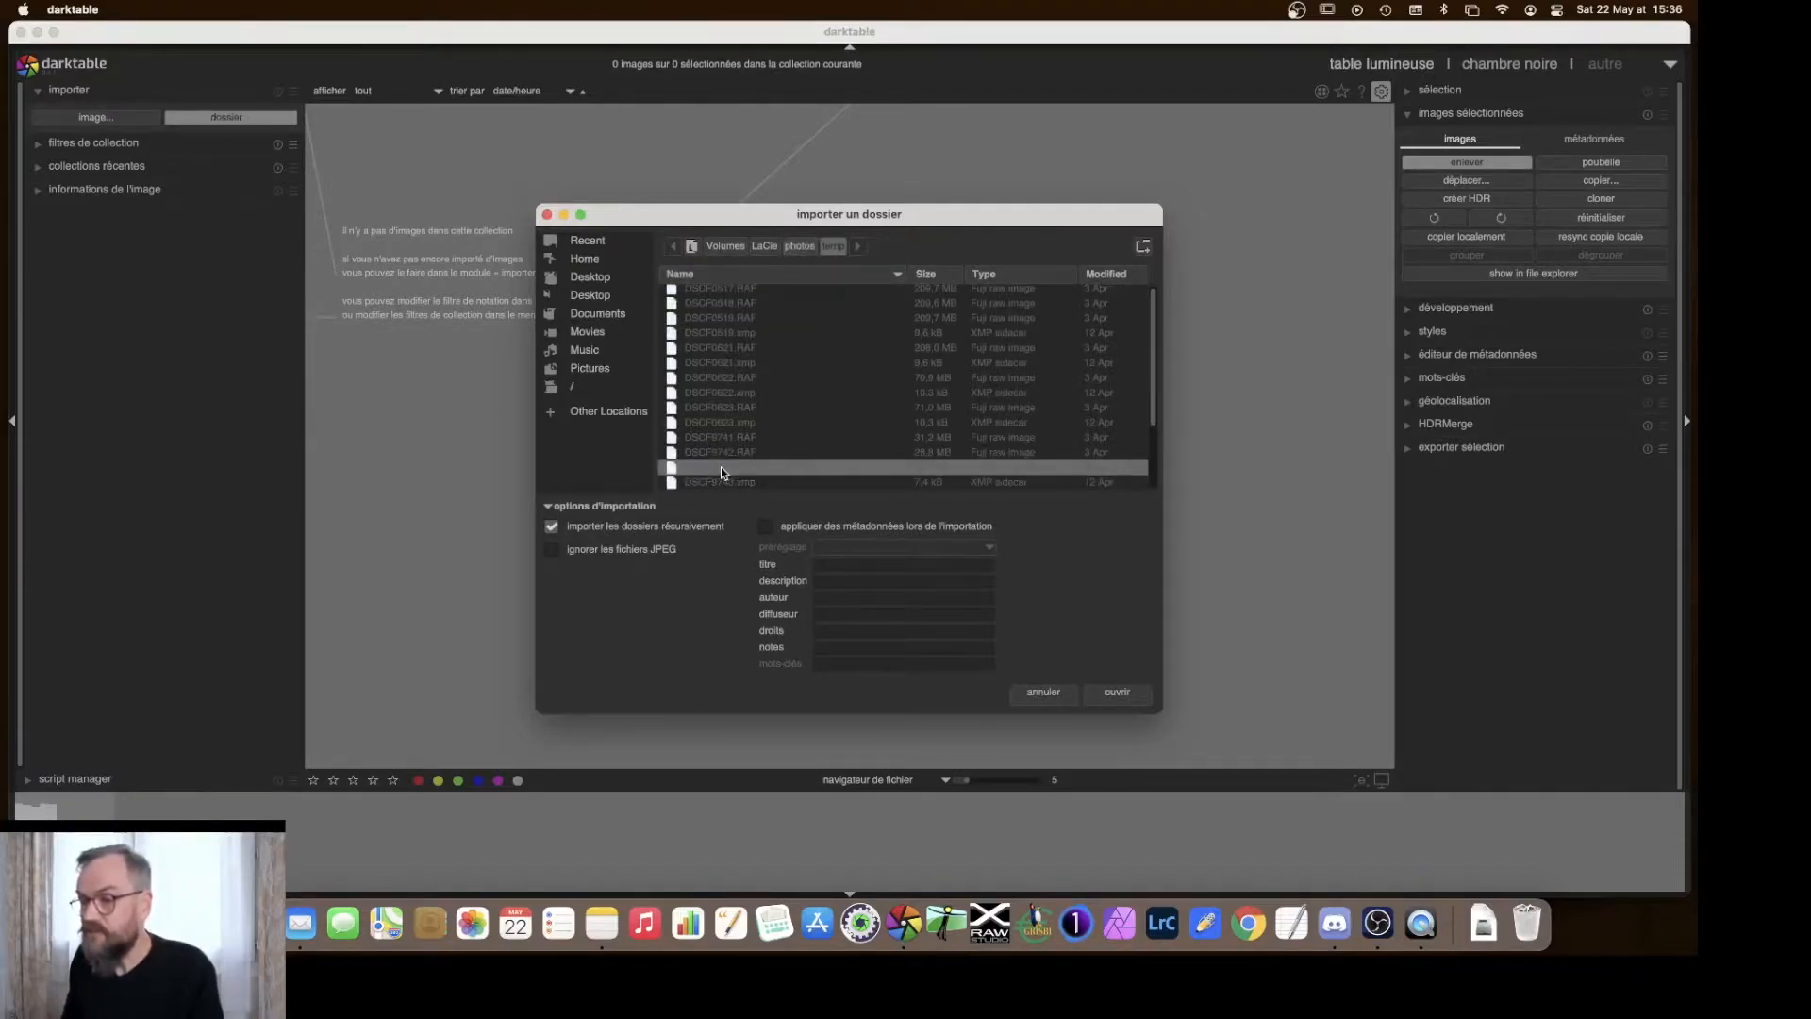
scroll(810, 381, down, 3)
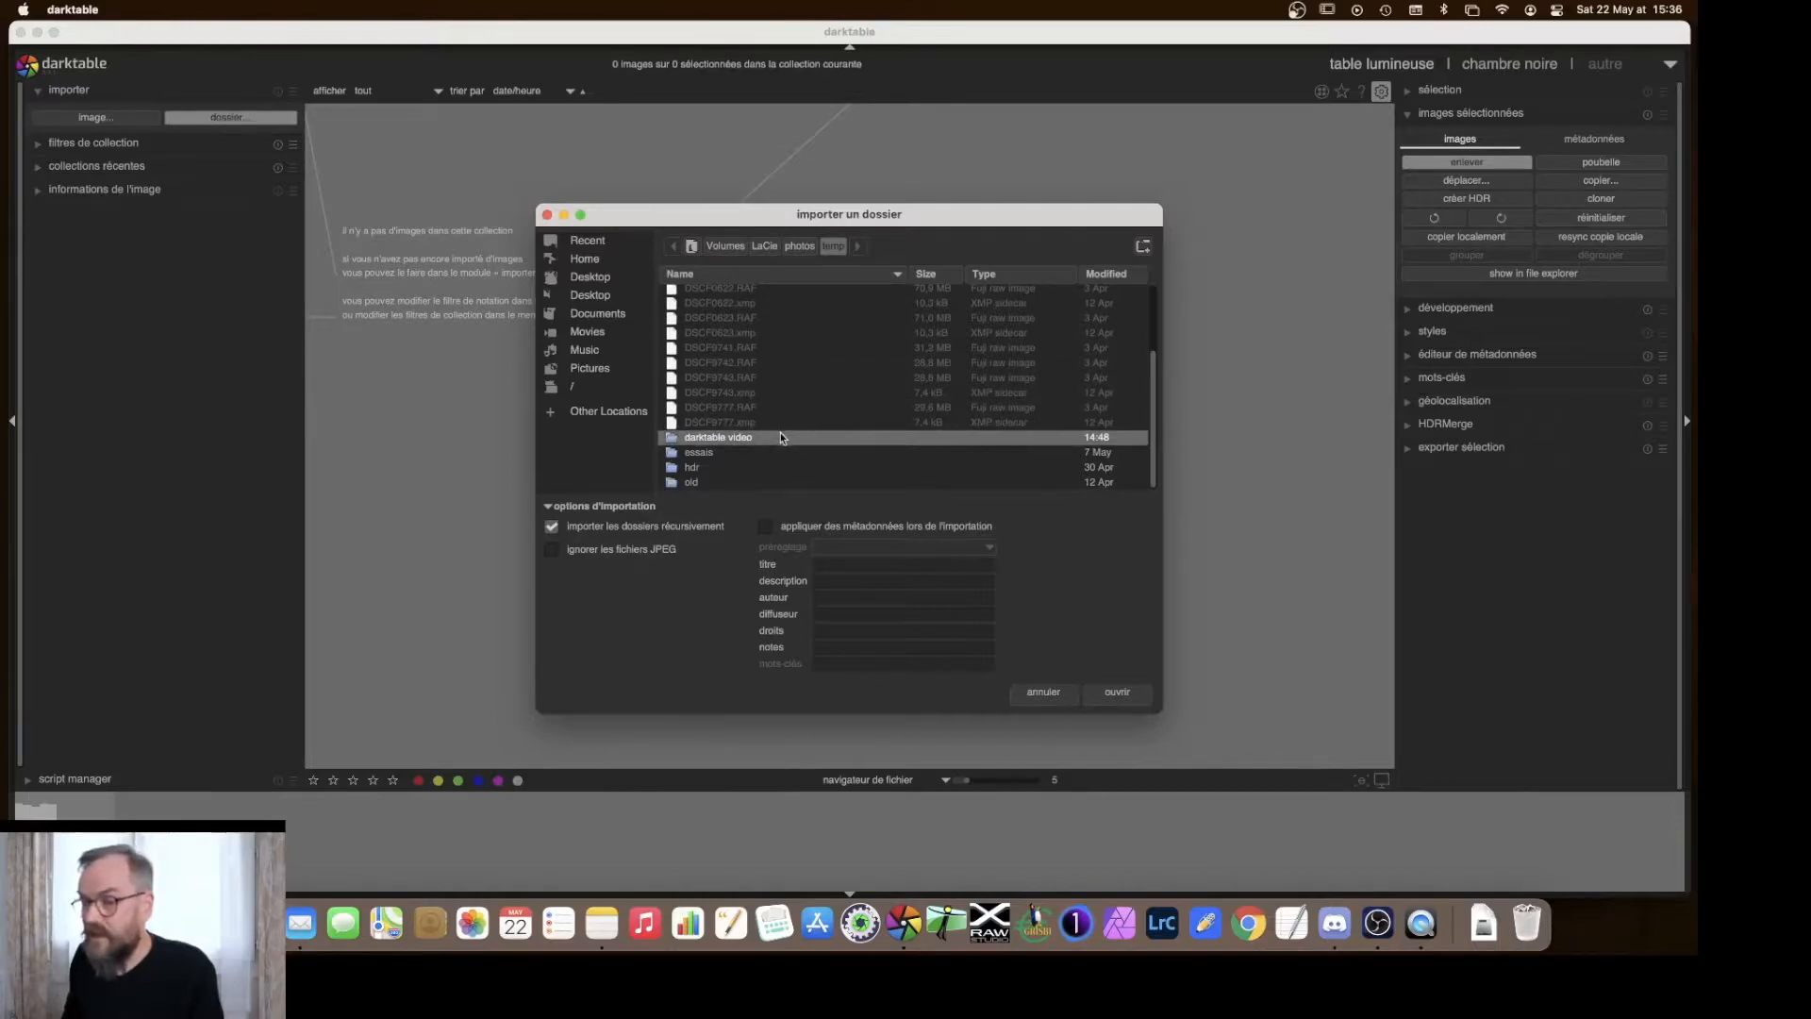
click(698, 439)
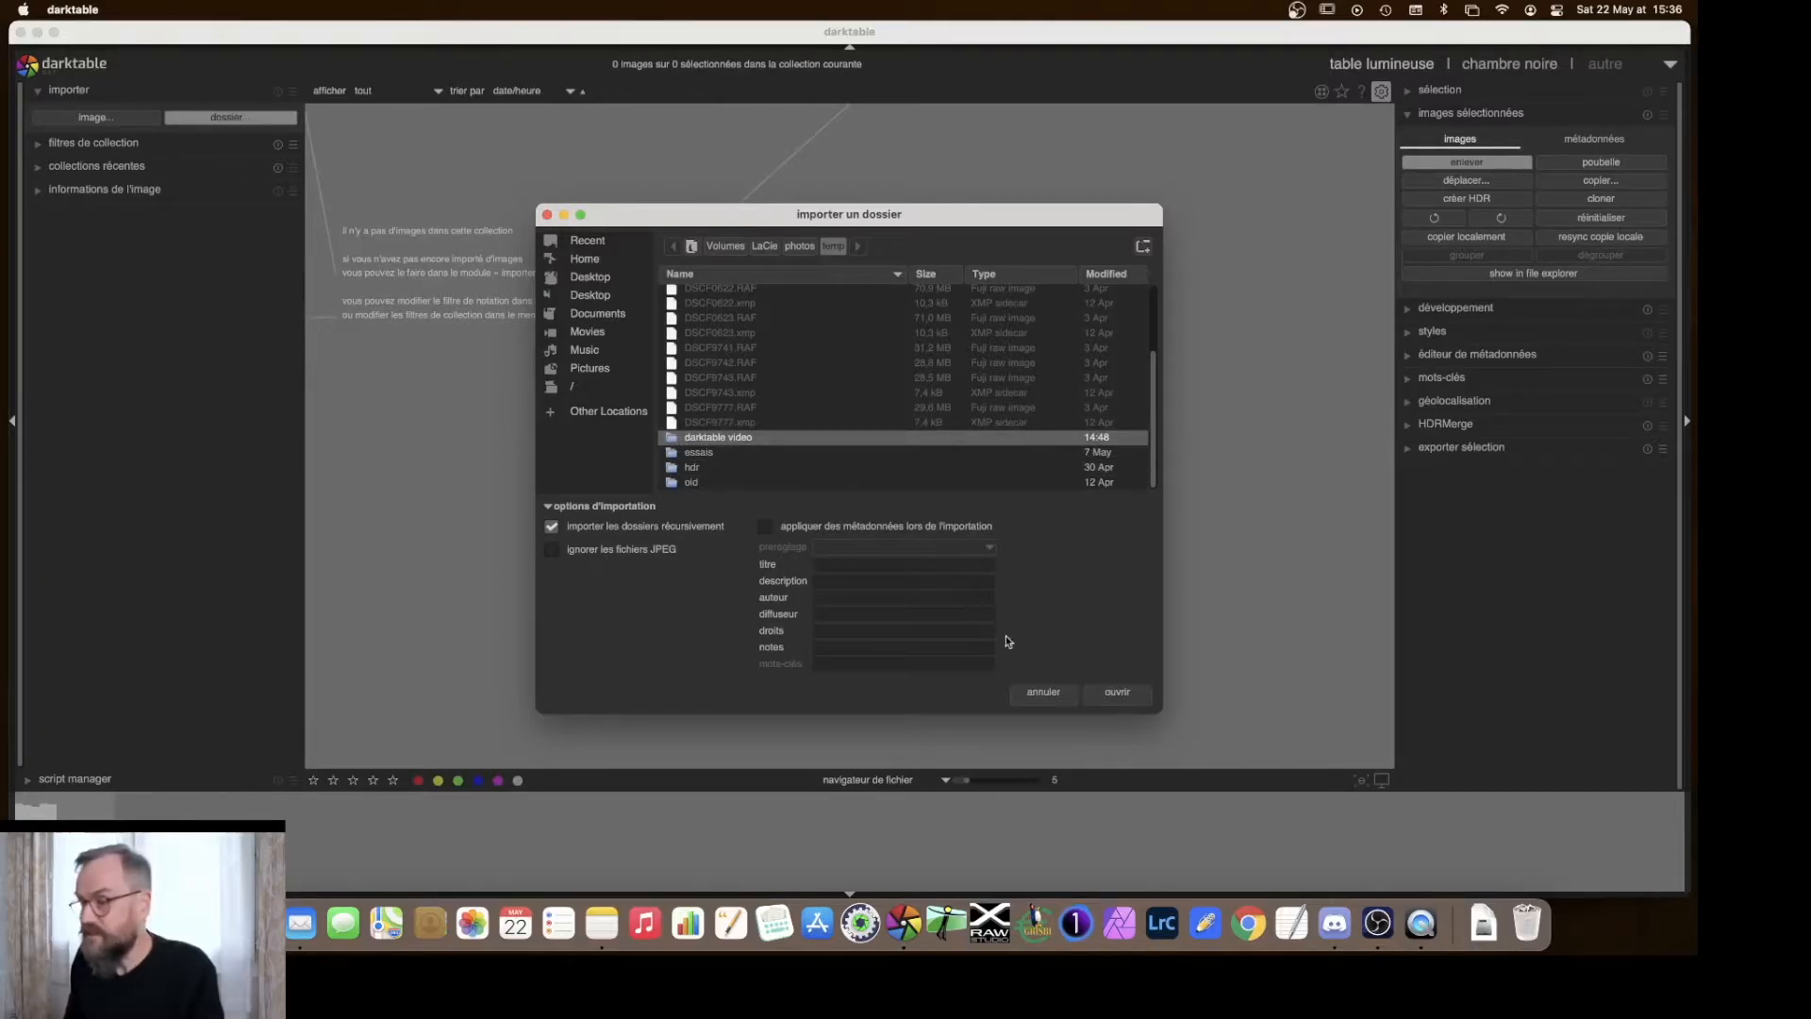
click(1114, 695)
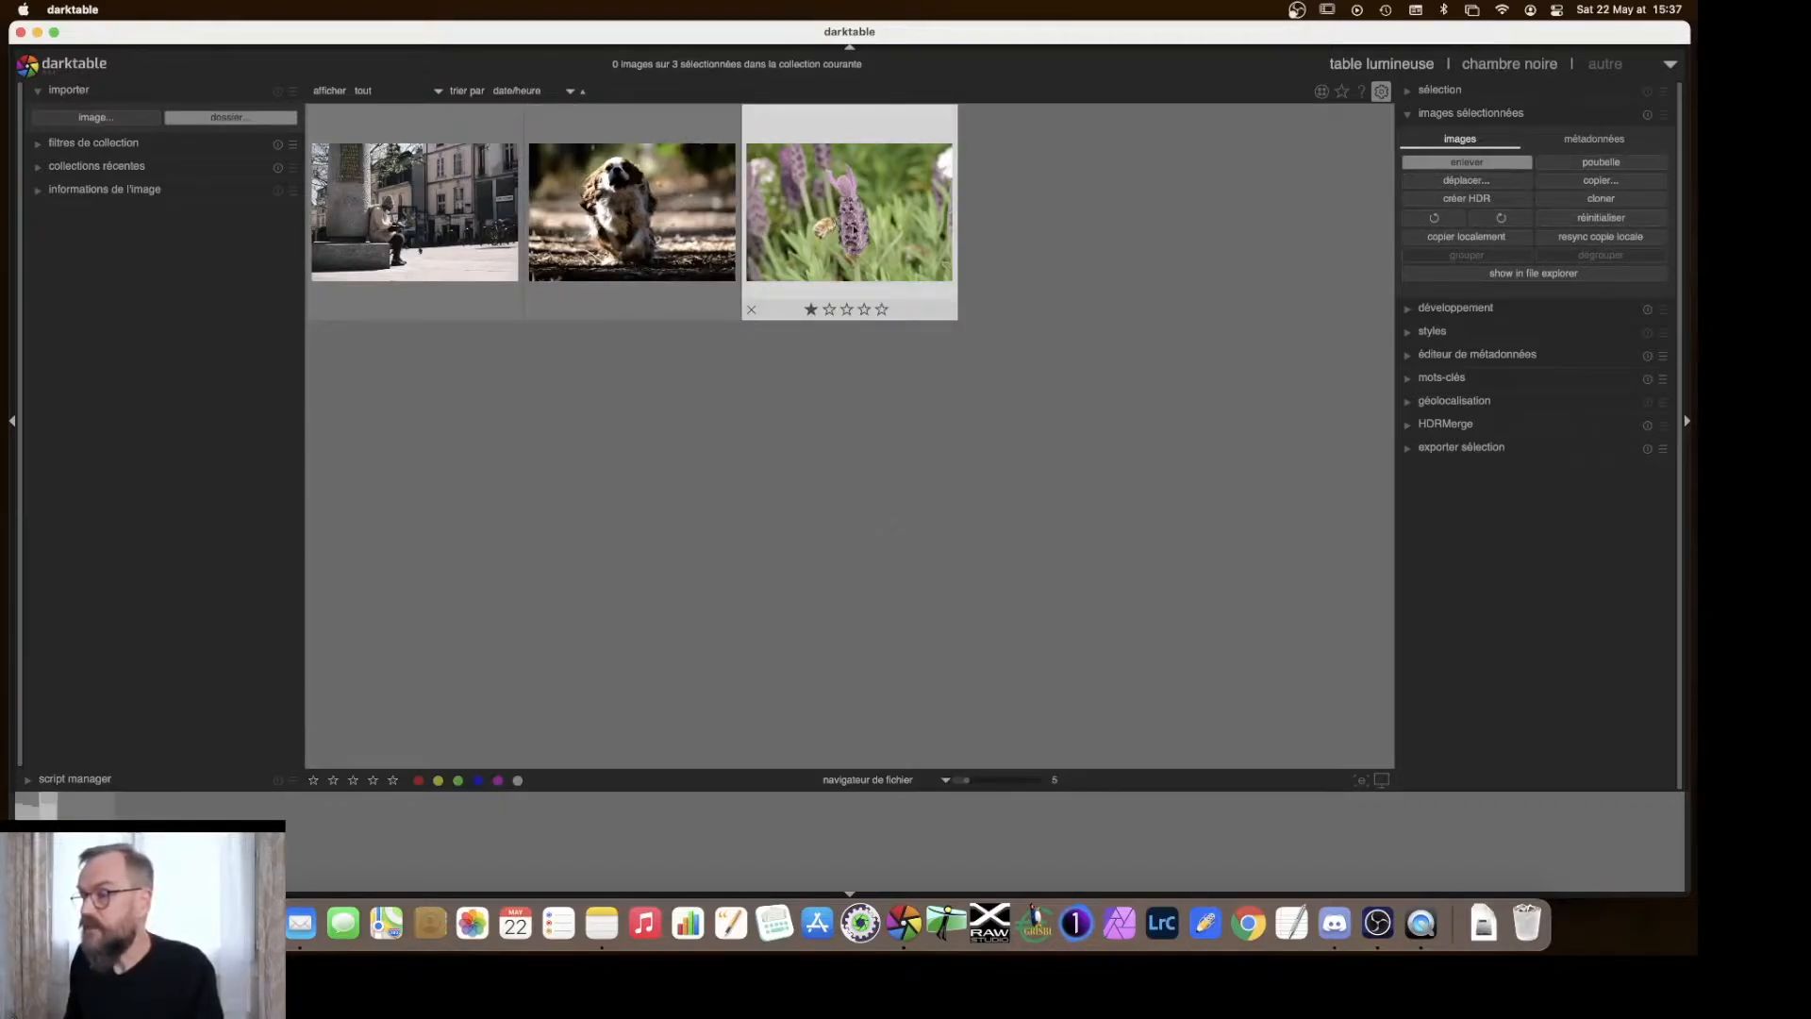
double_click(855, 230)
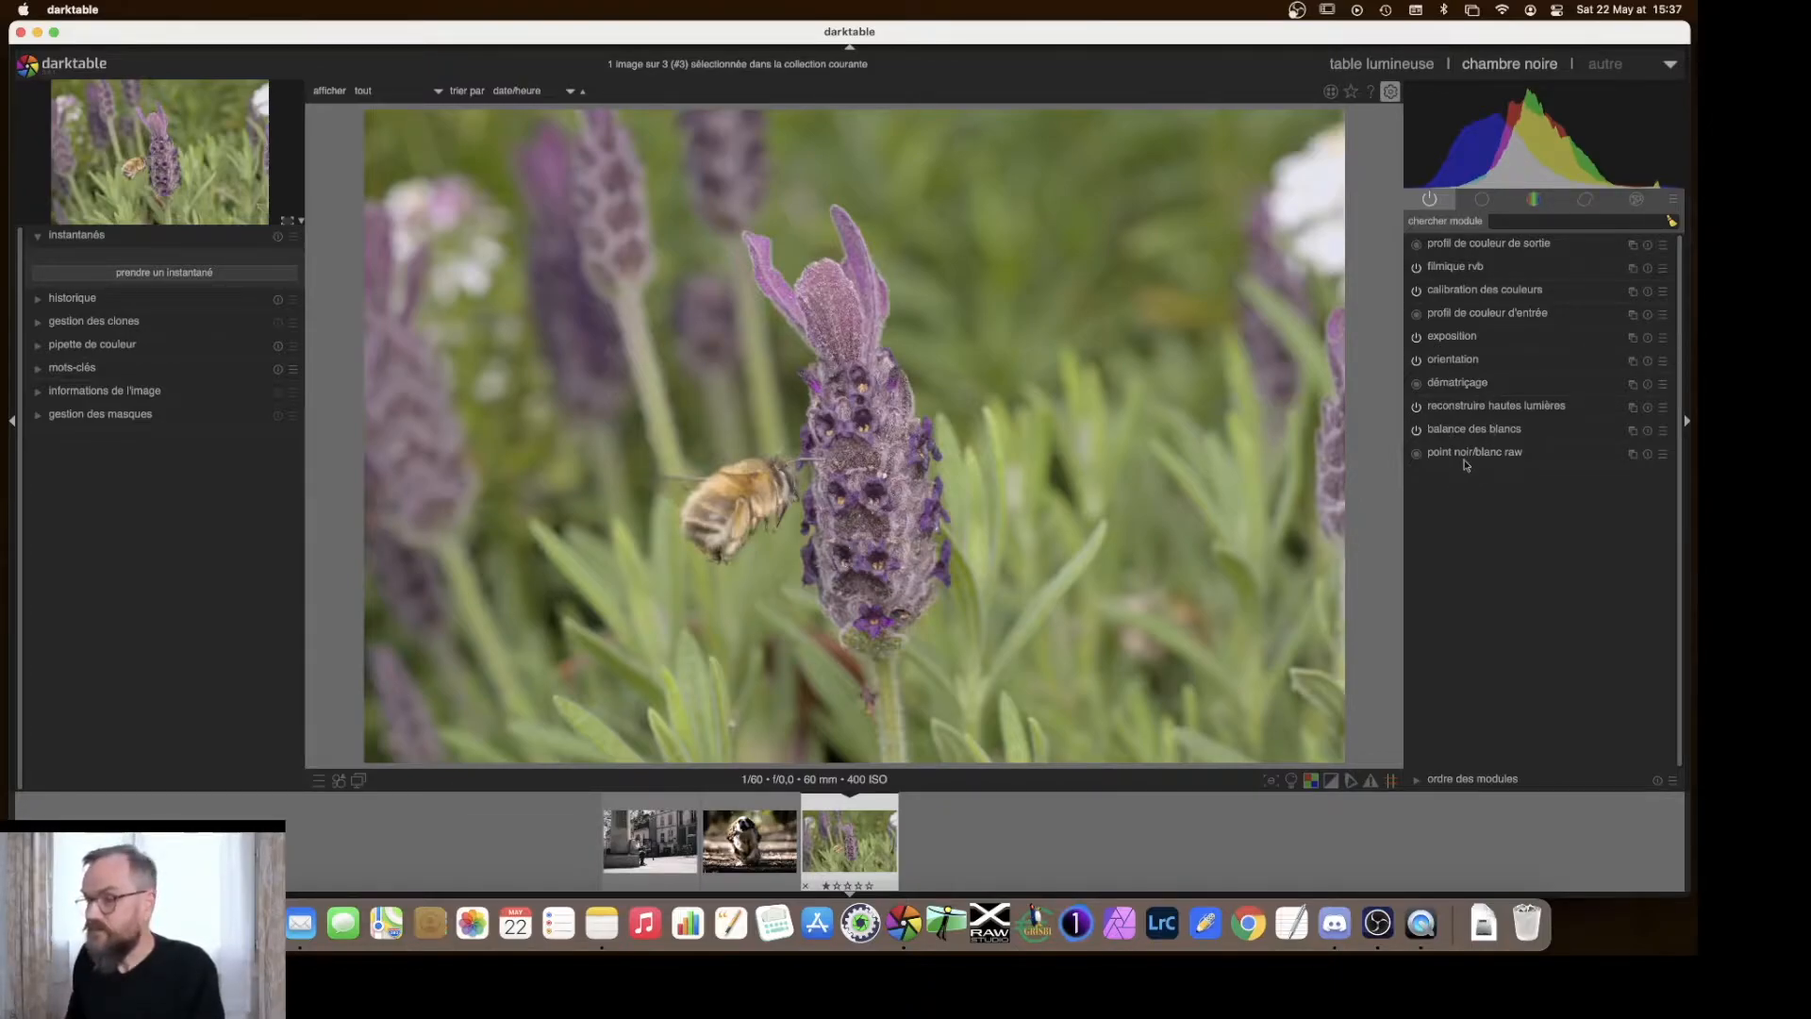
Switch the white balance module off and on several times to compare its effect on the photo.
mouse_move(1467, 463)
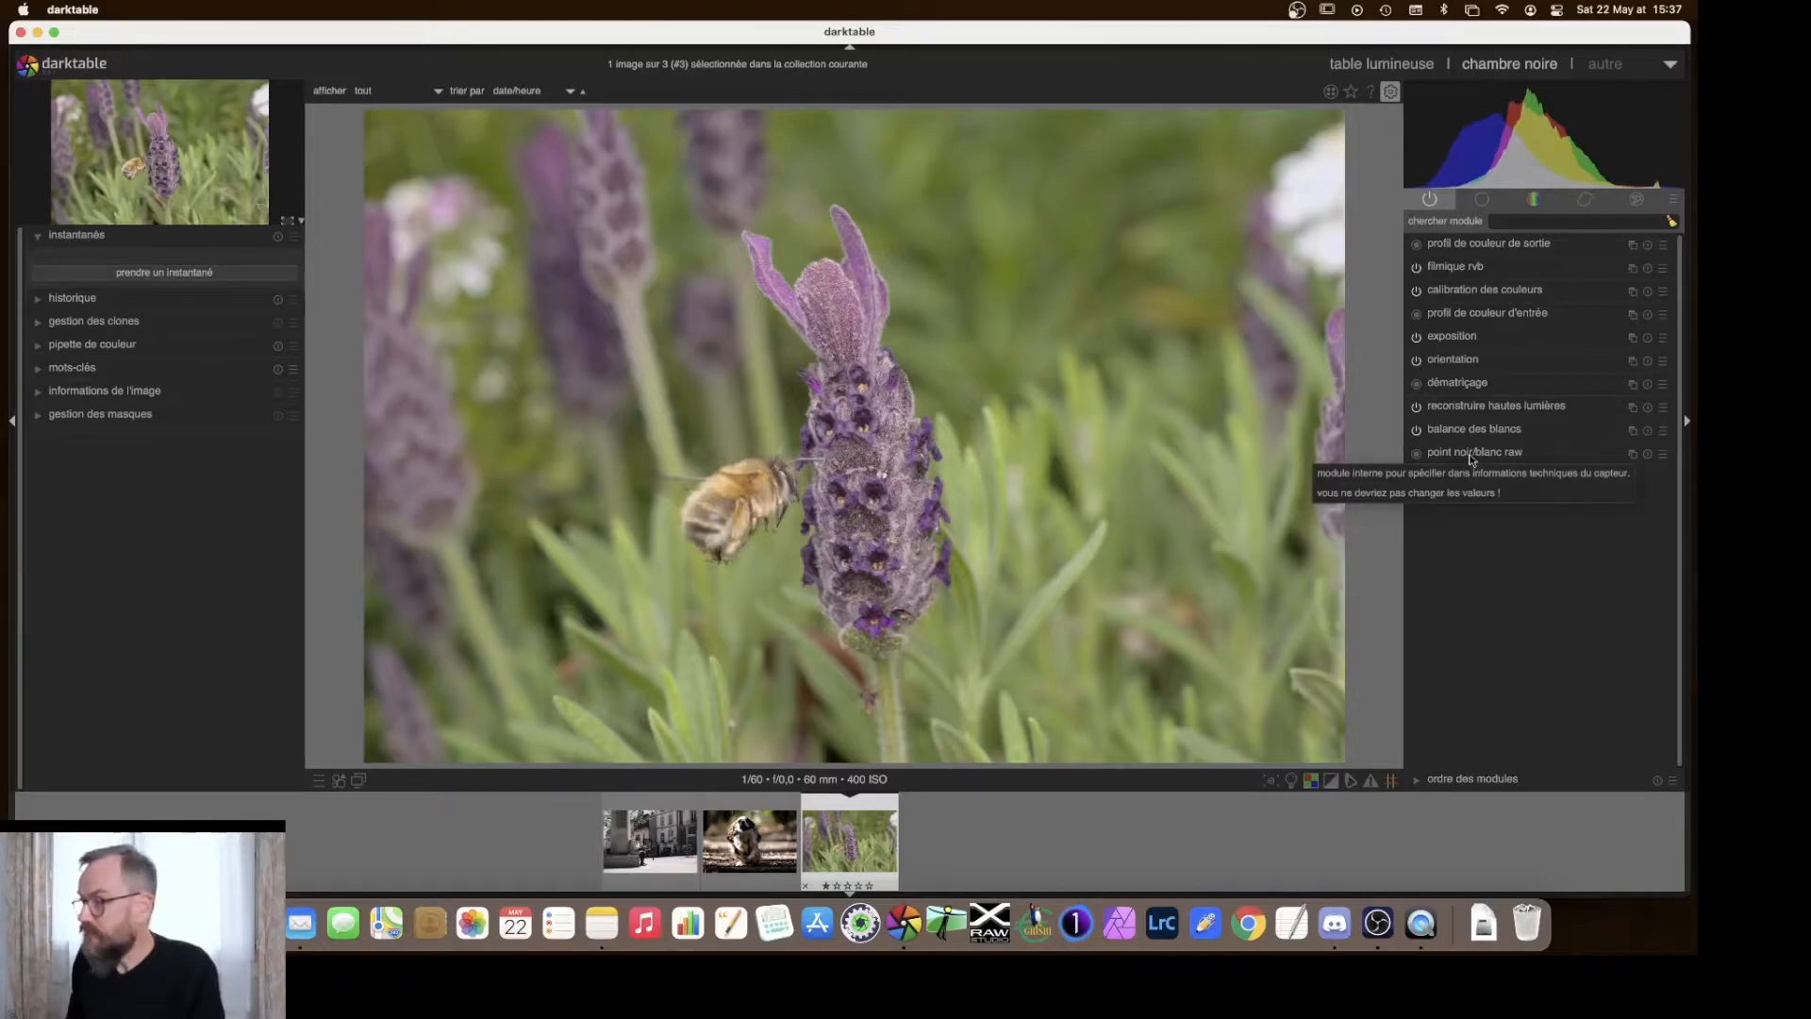
click(1416, 430)
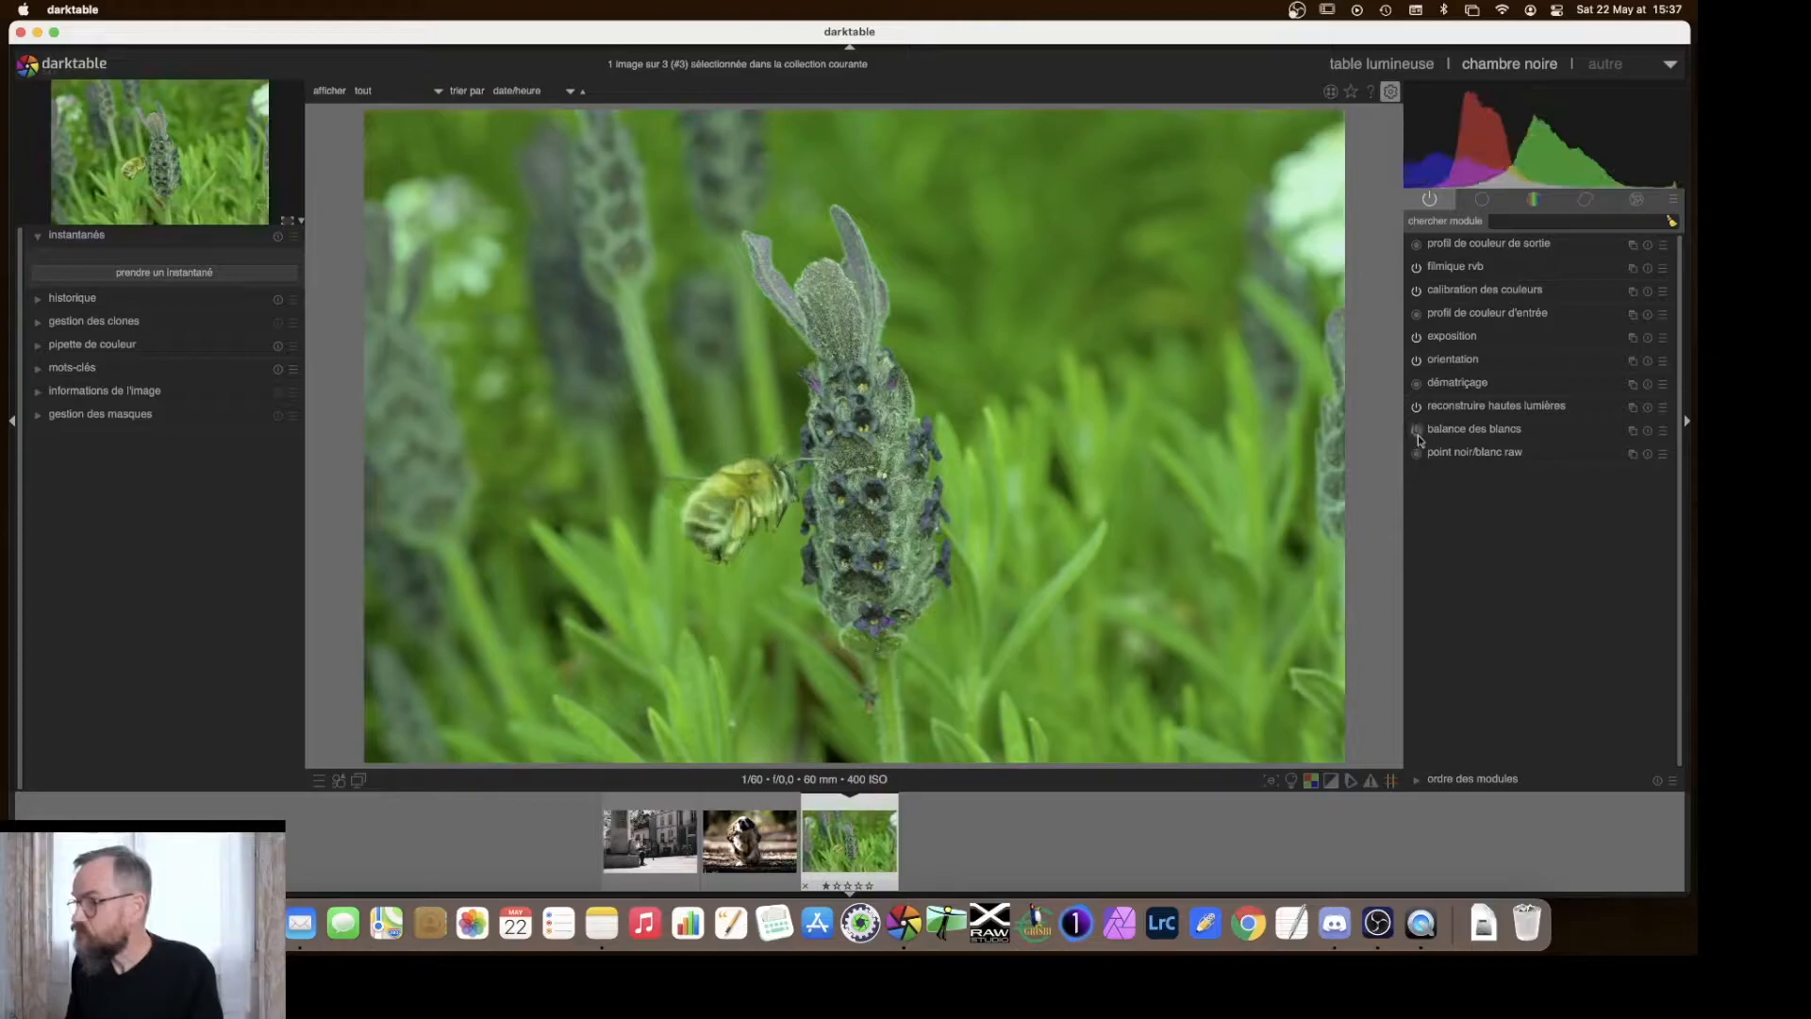
click(1416, 430)
click(1417, 430)
click(1417, 430)
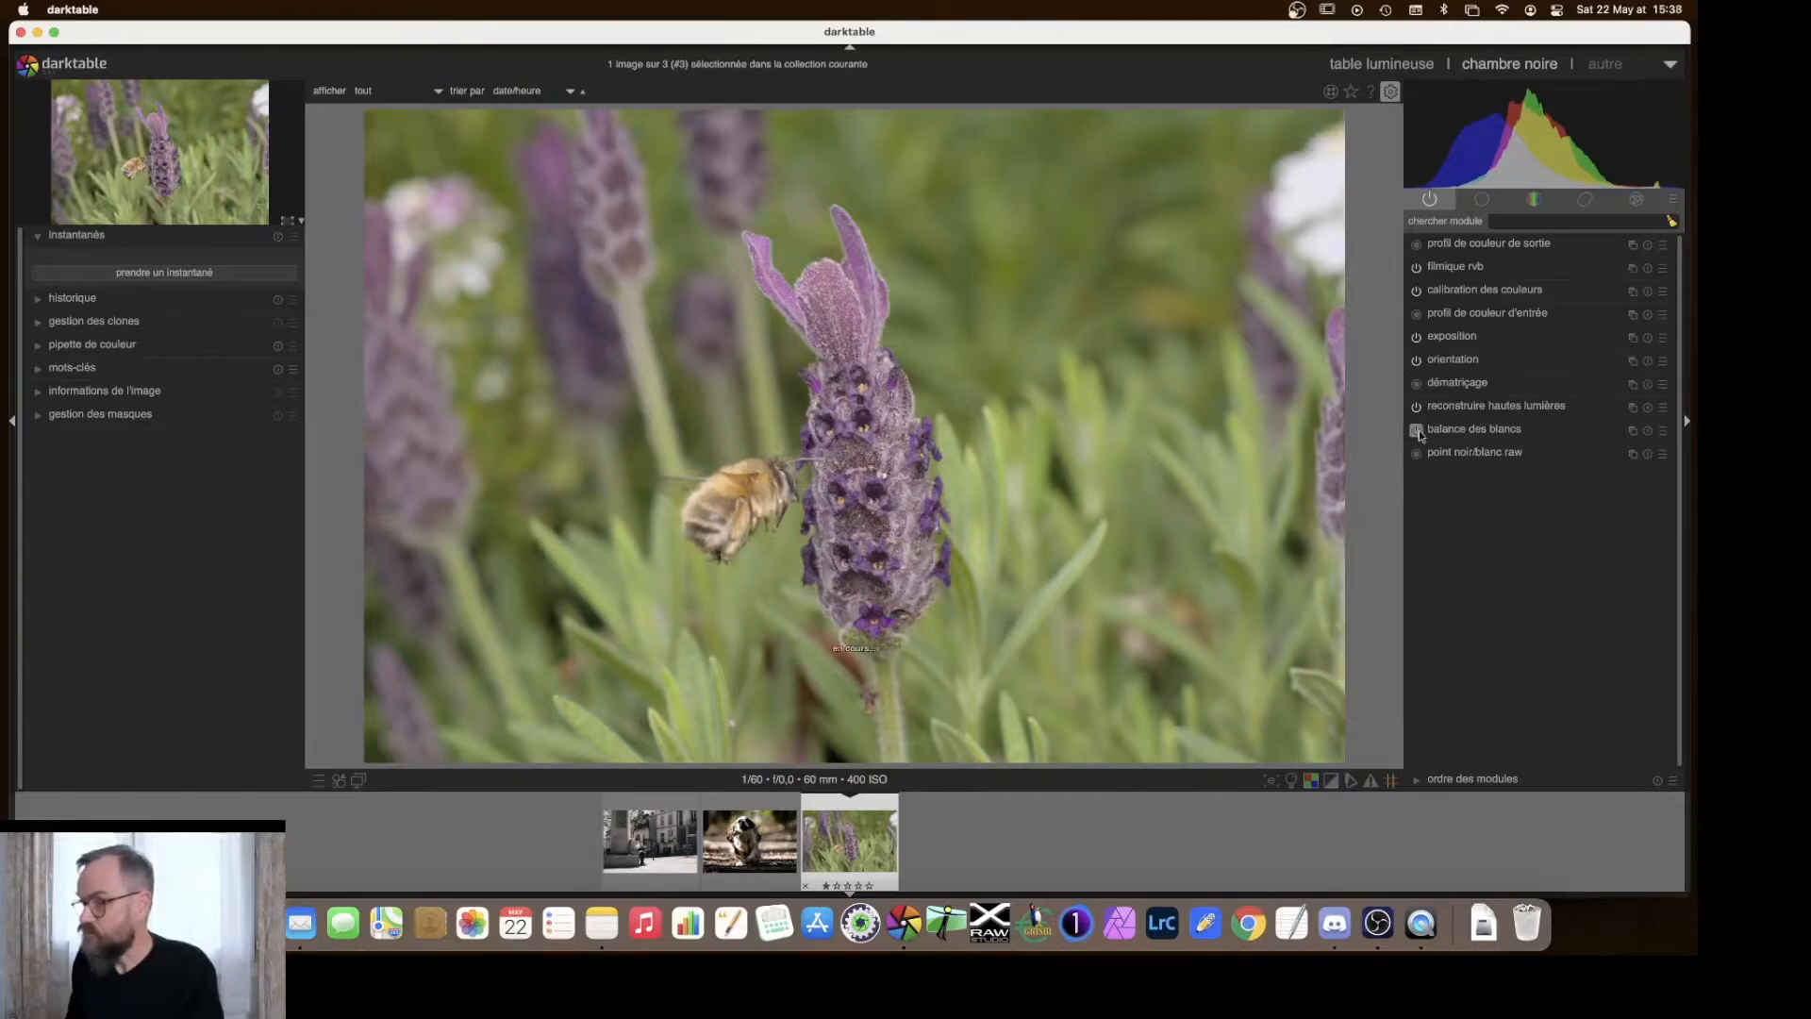
click(1418, 431)
click(1418, 431)
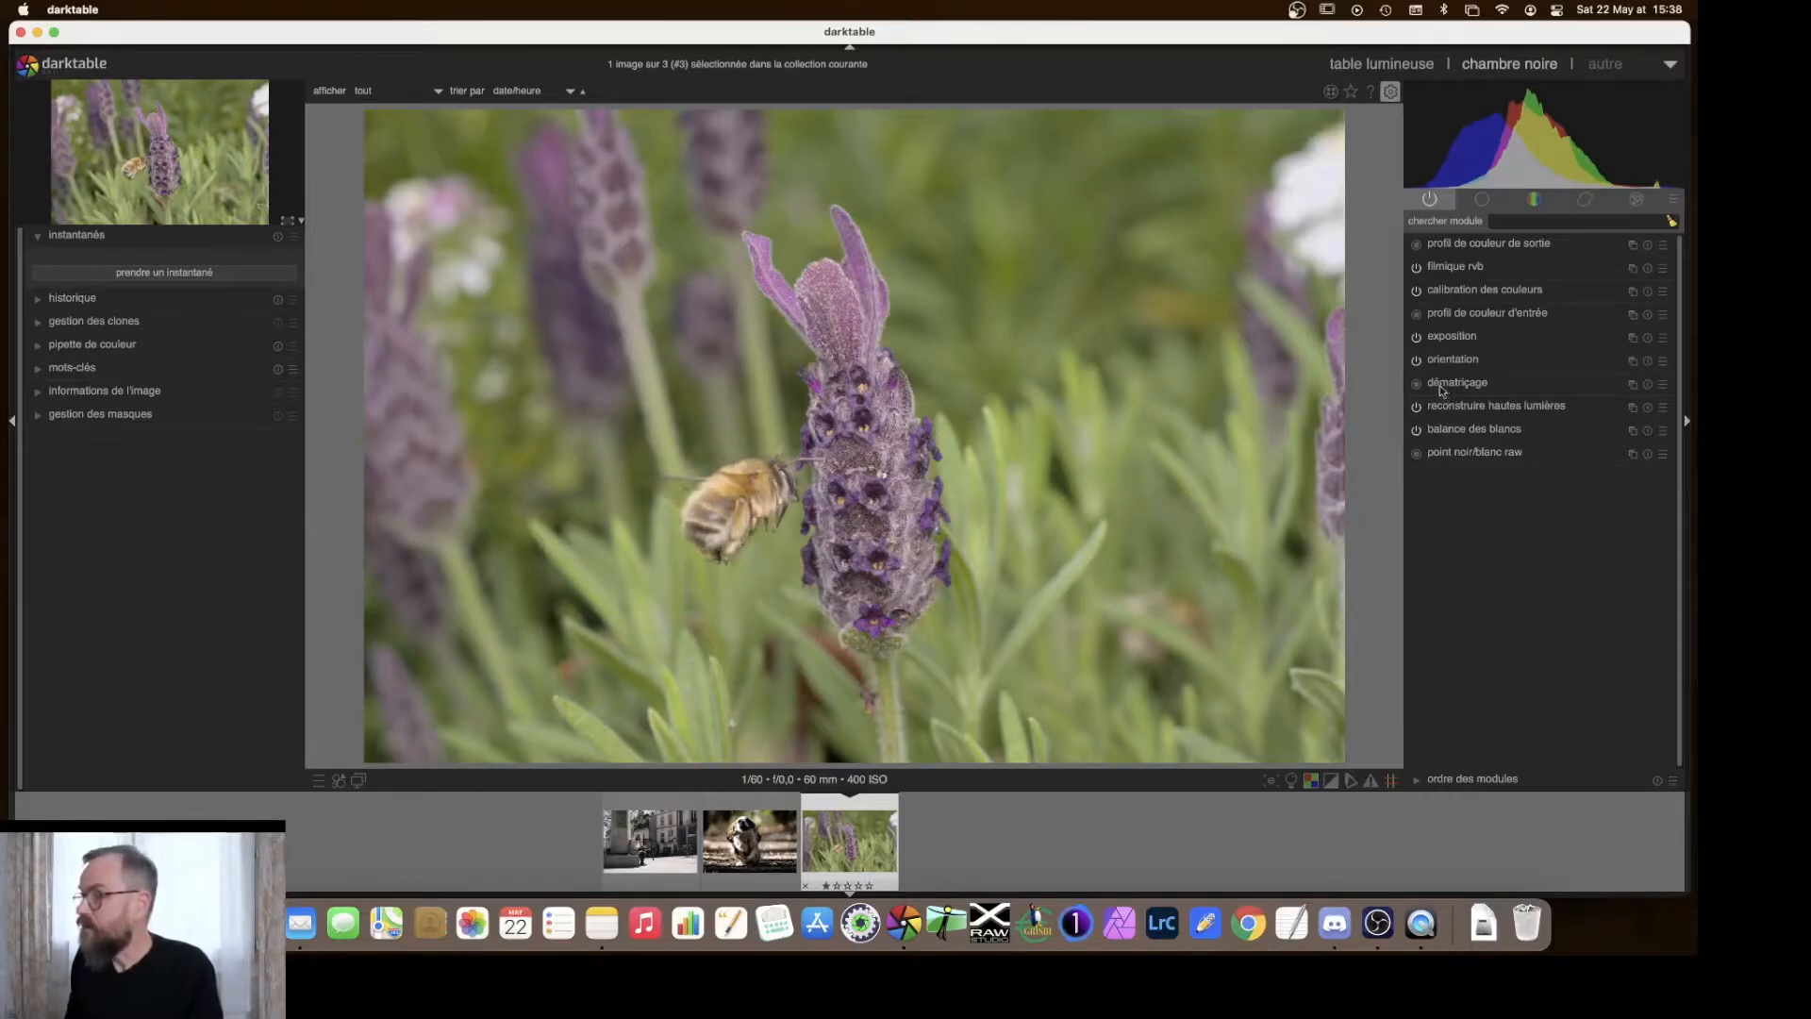
mouse_move(1440, 390)
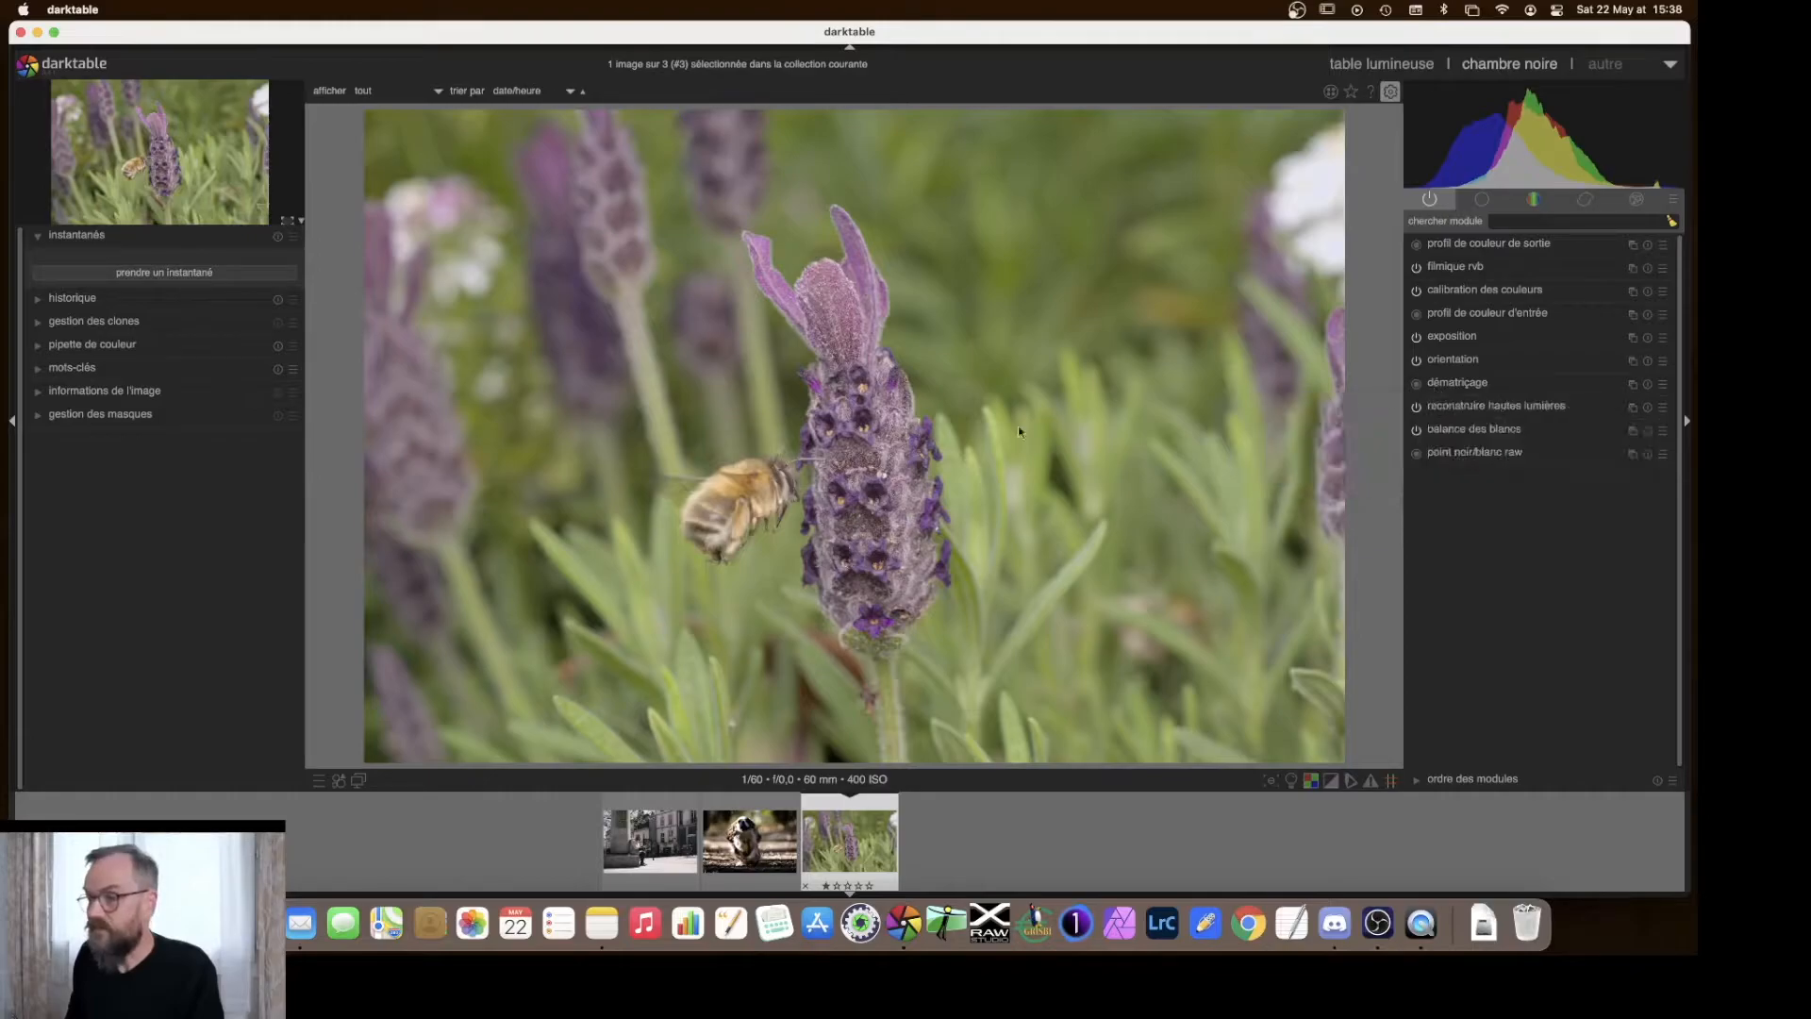
Turn on the white-framed colour assessment view and set the exposure module's exposure to 1.18 IL.
click(1453, 337)
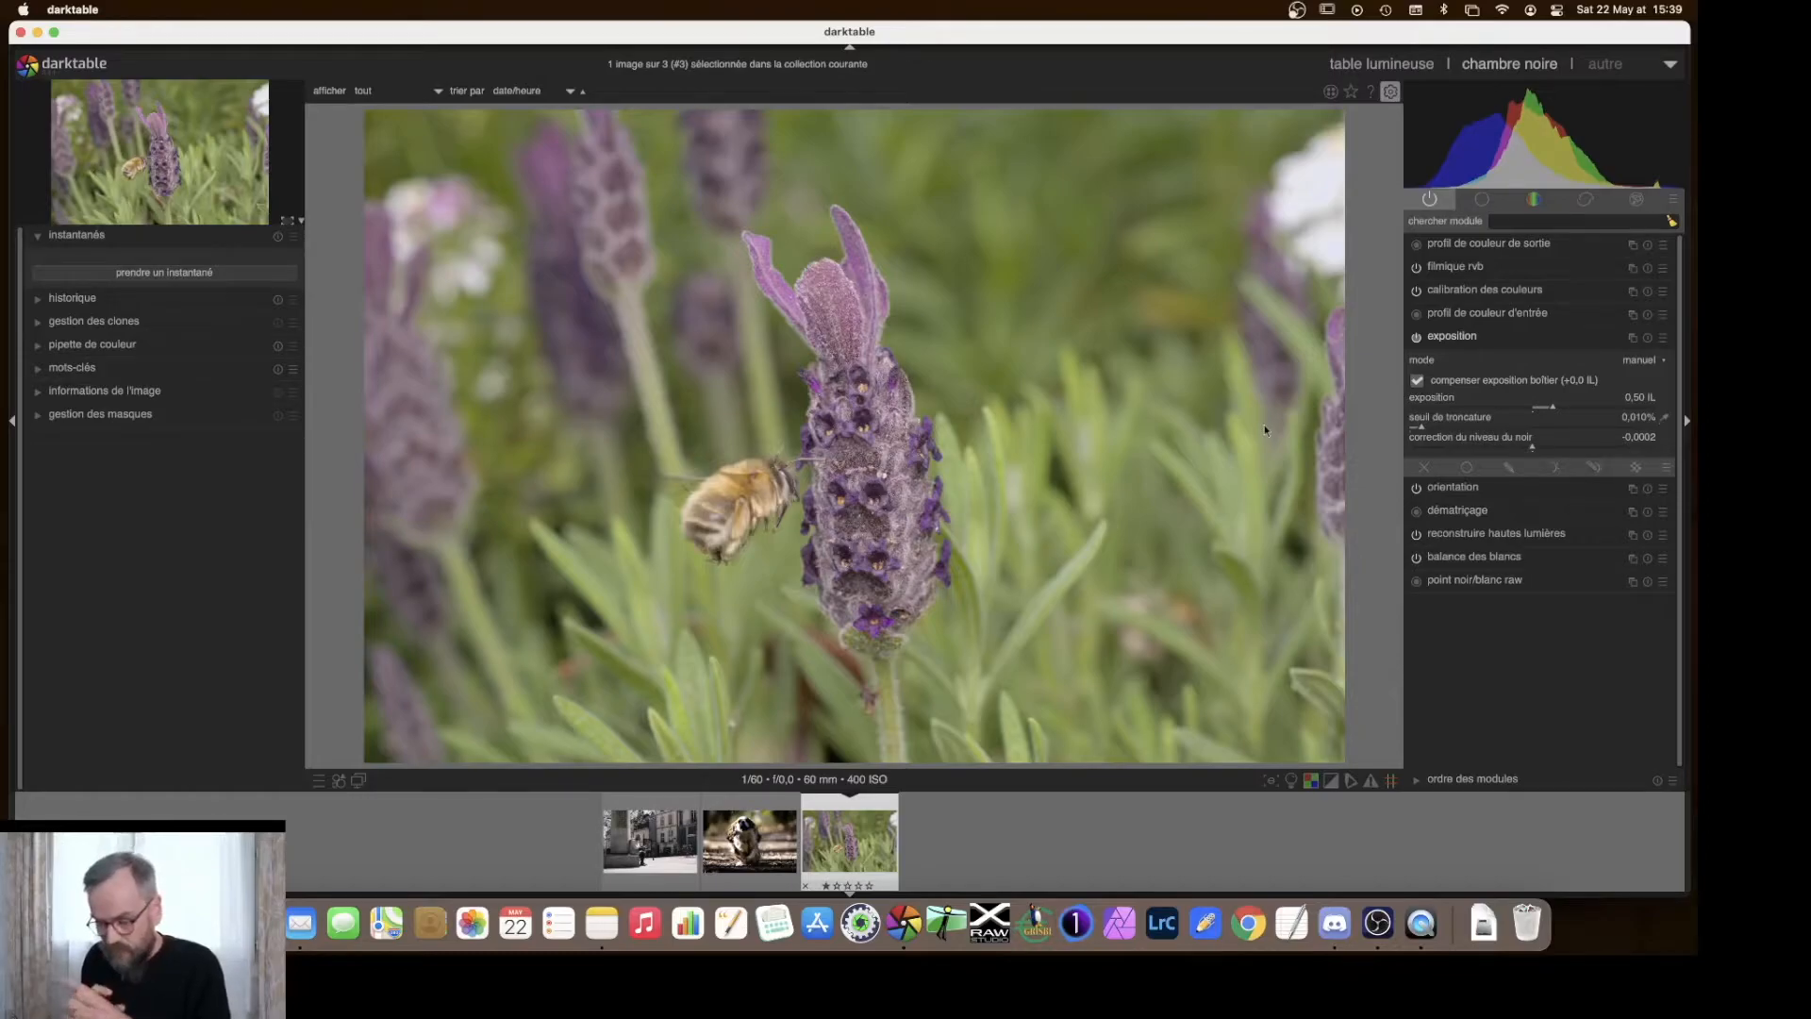
click(1292, 782)
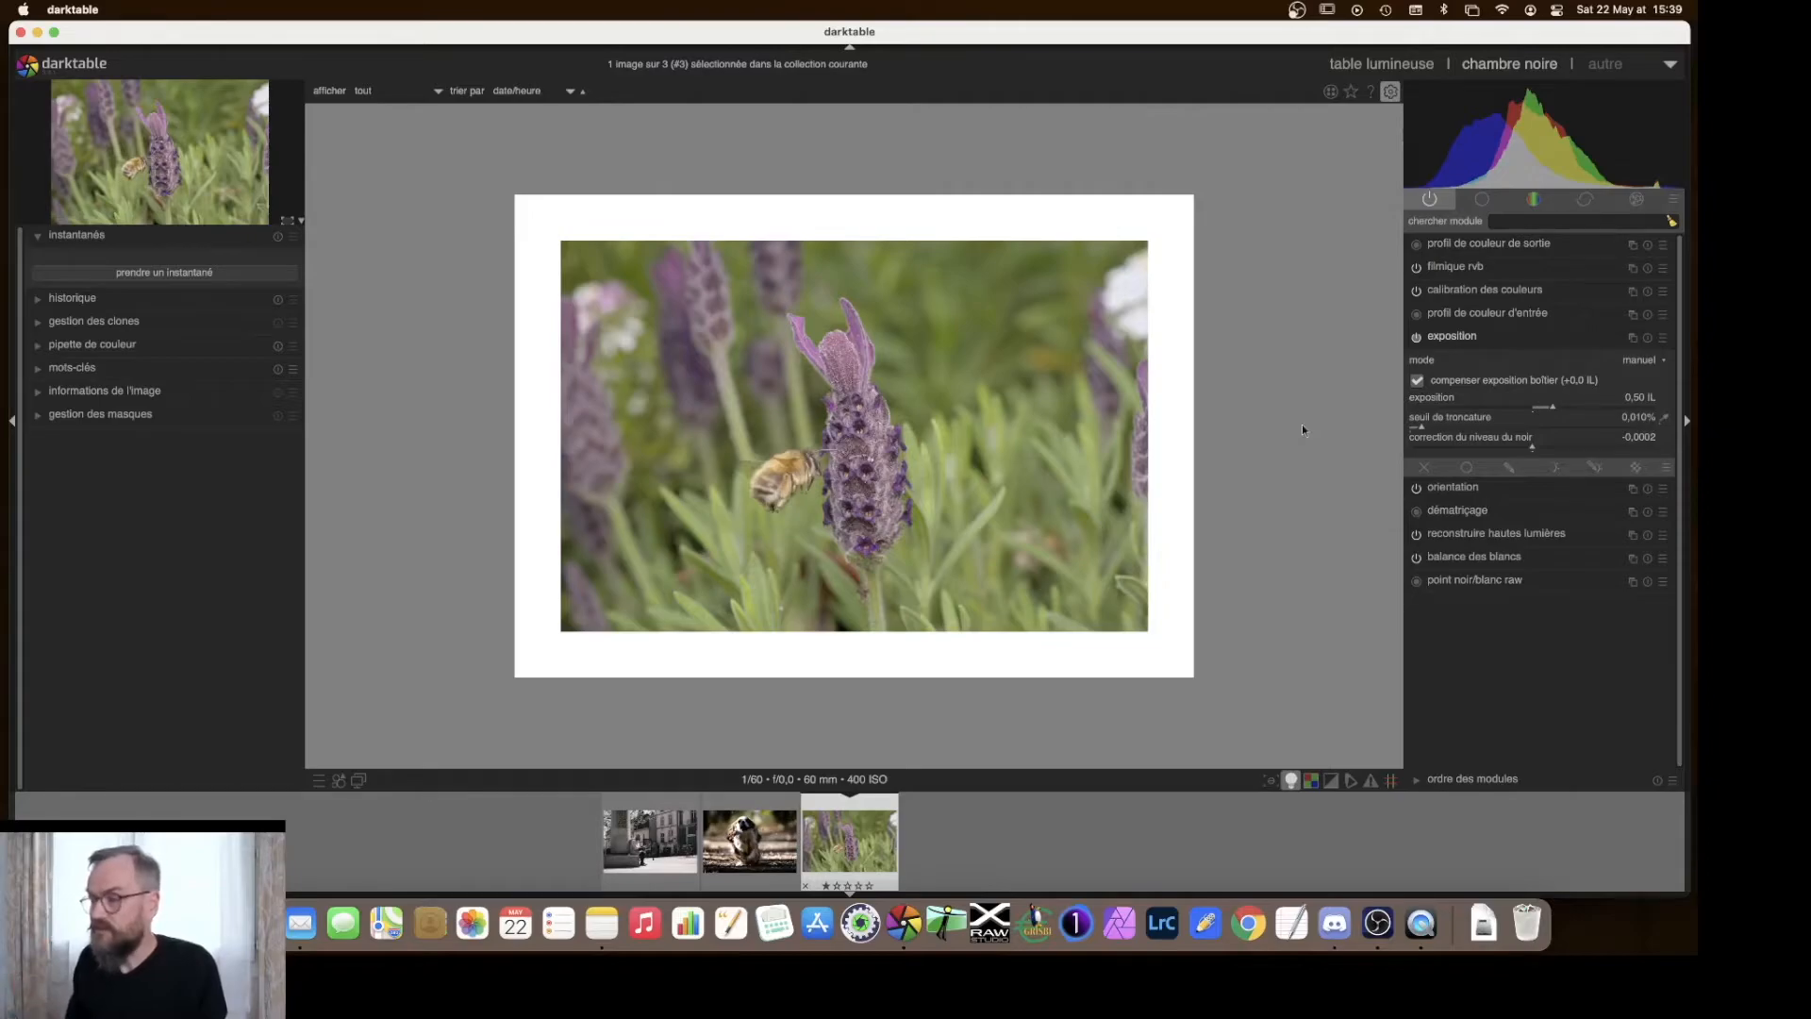
click(1565, 408)
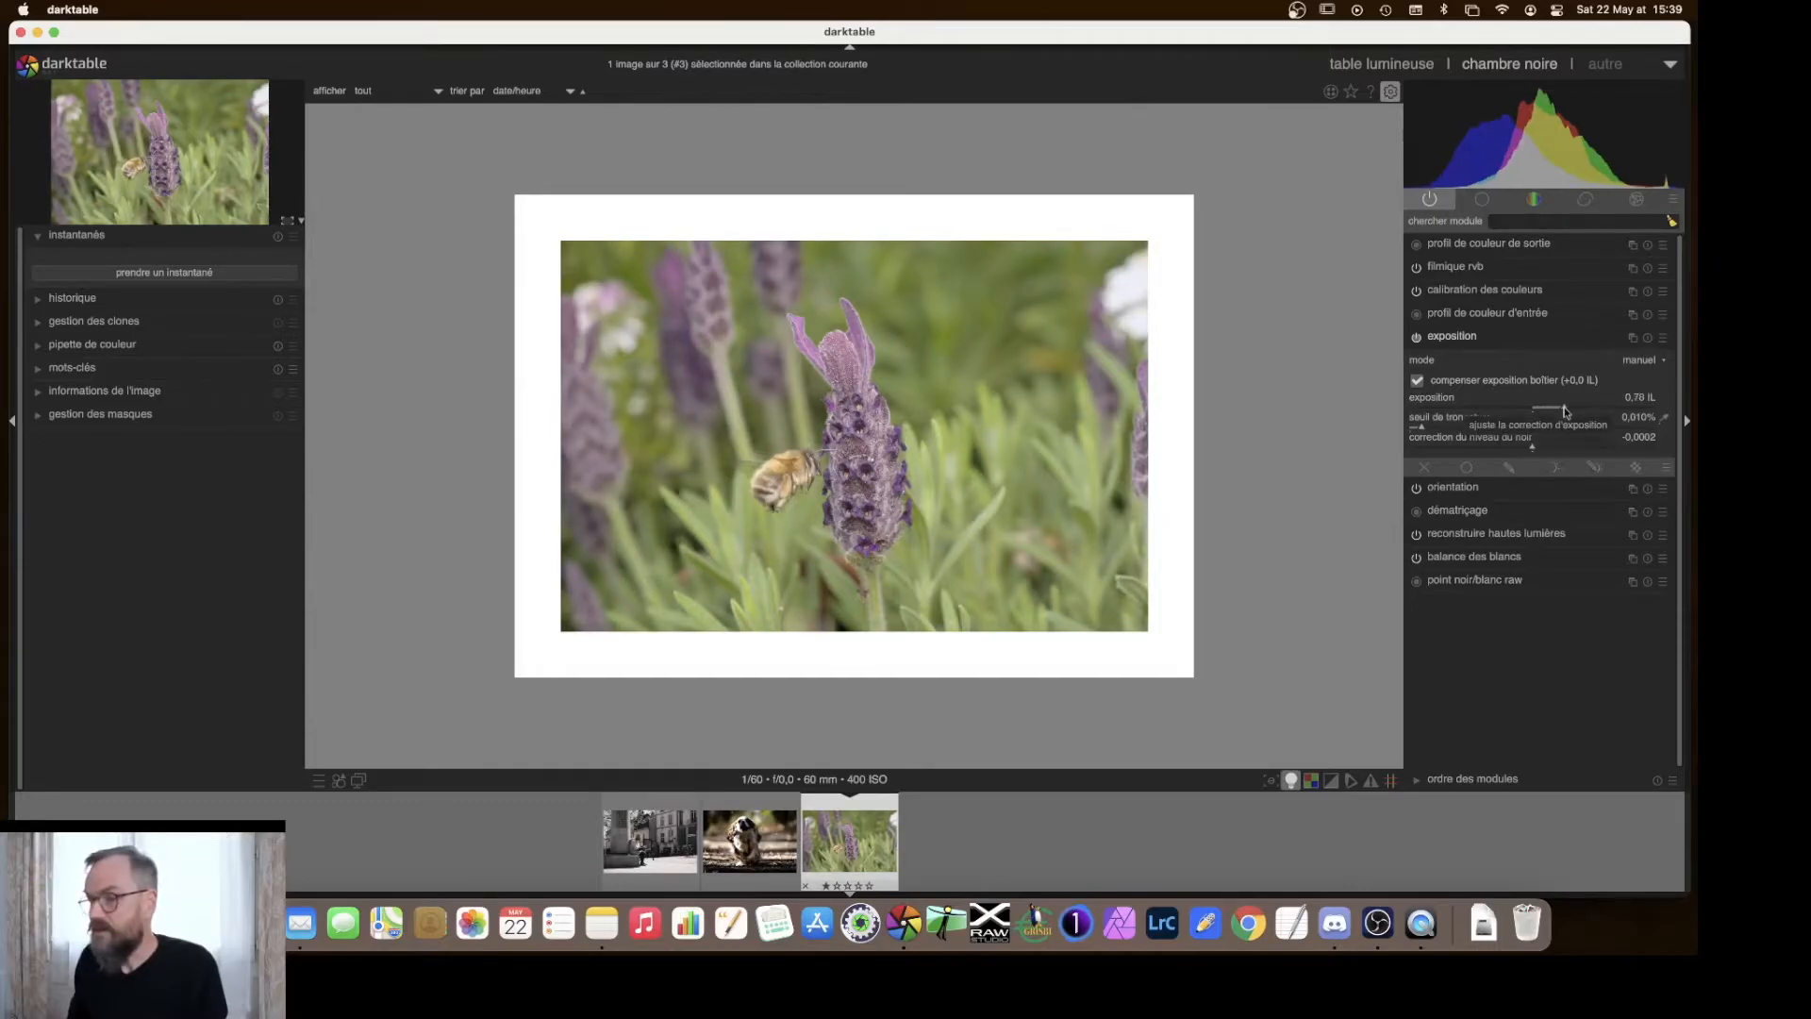
click(1598, 408)
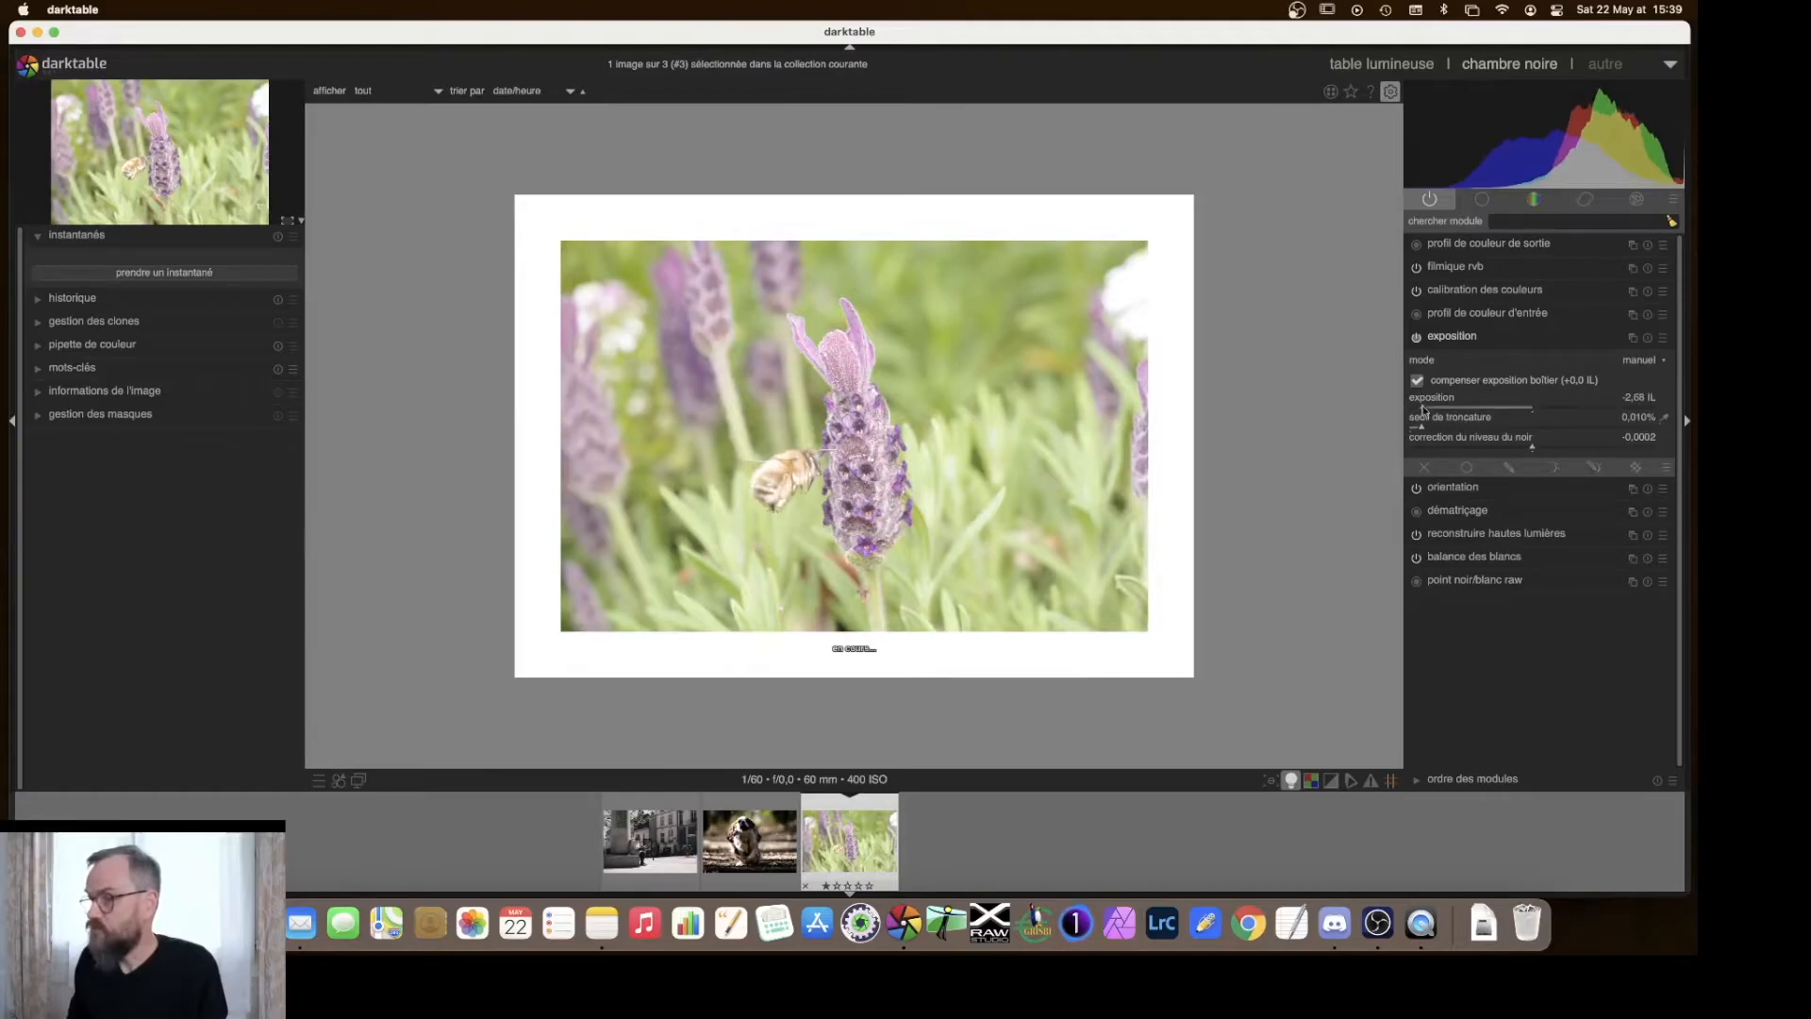
click(1423, 408)
drag(1423, 410, 1590, 405)
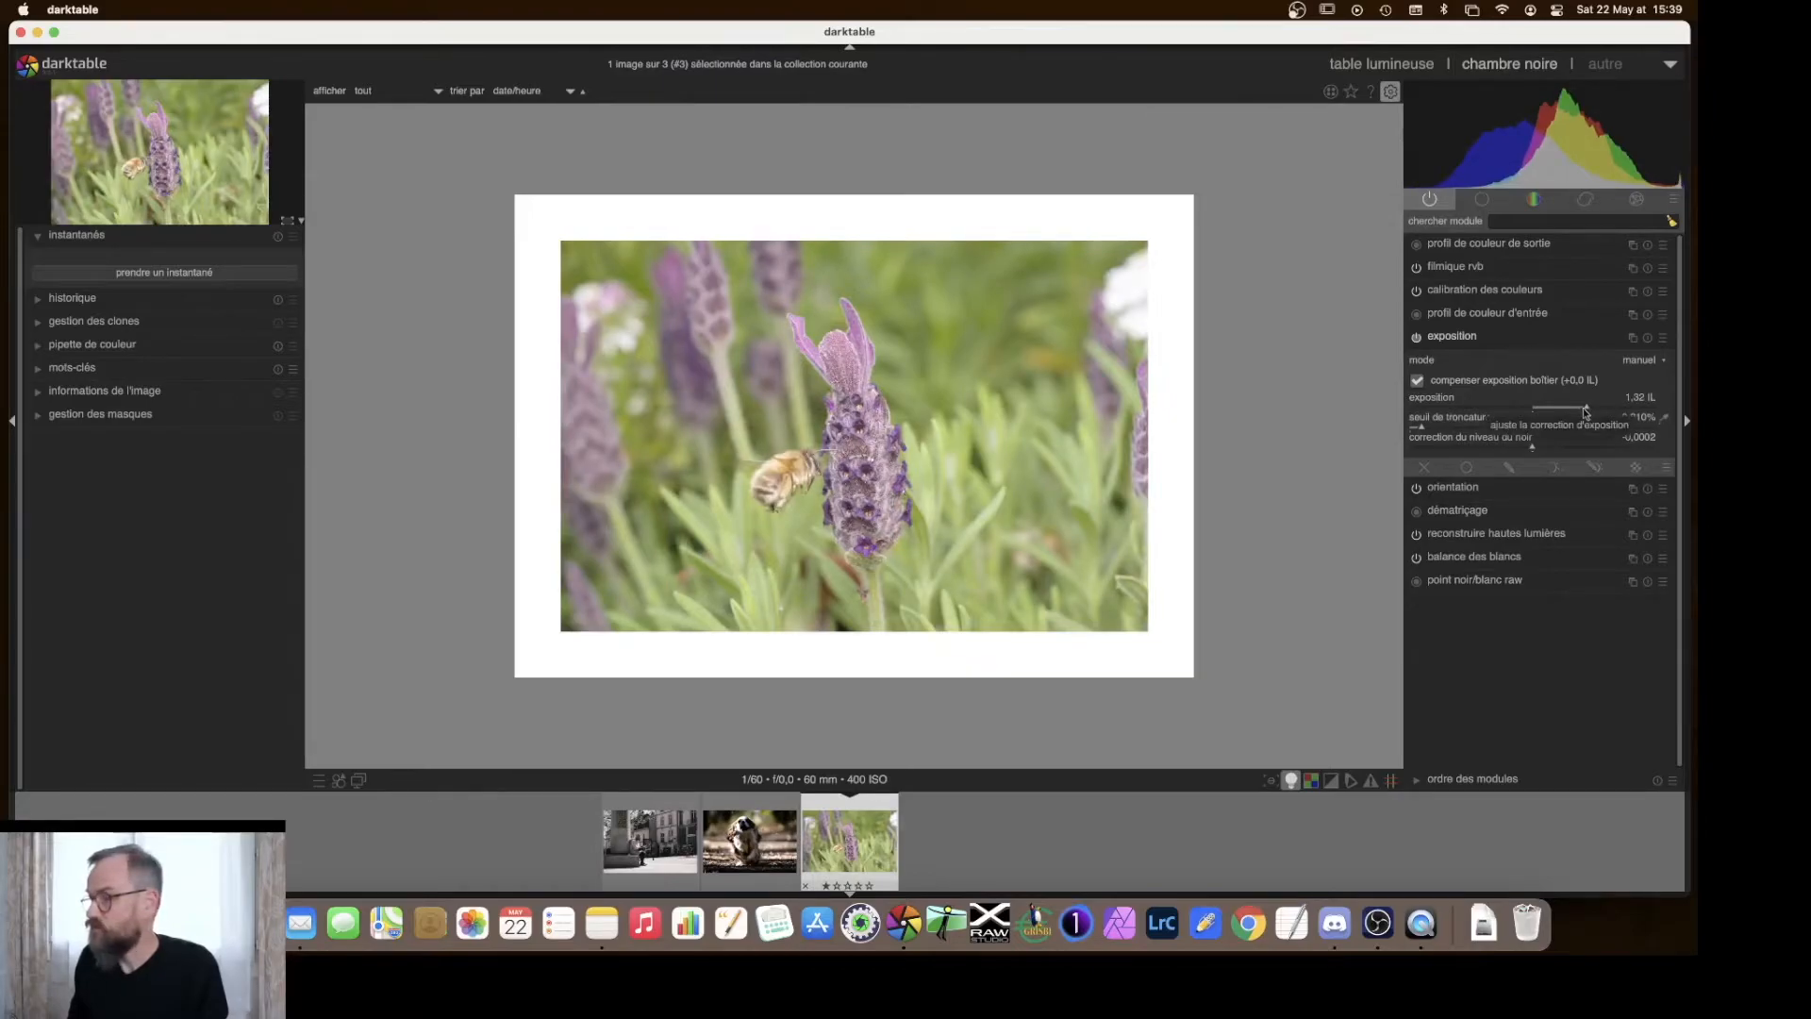
drag(1585, 412, 1583, 412)
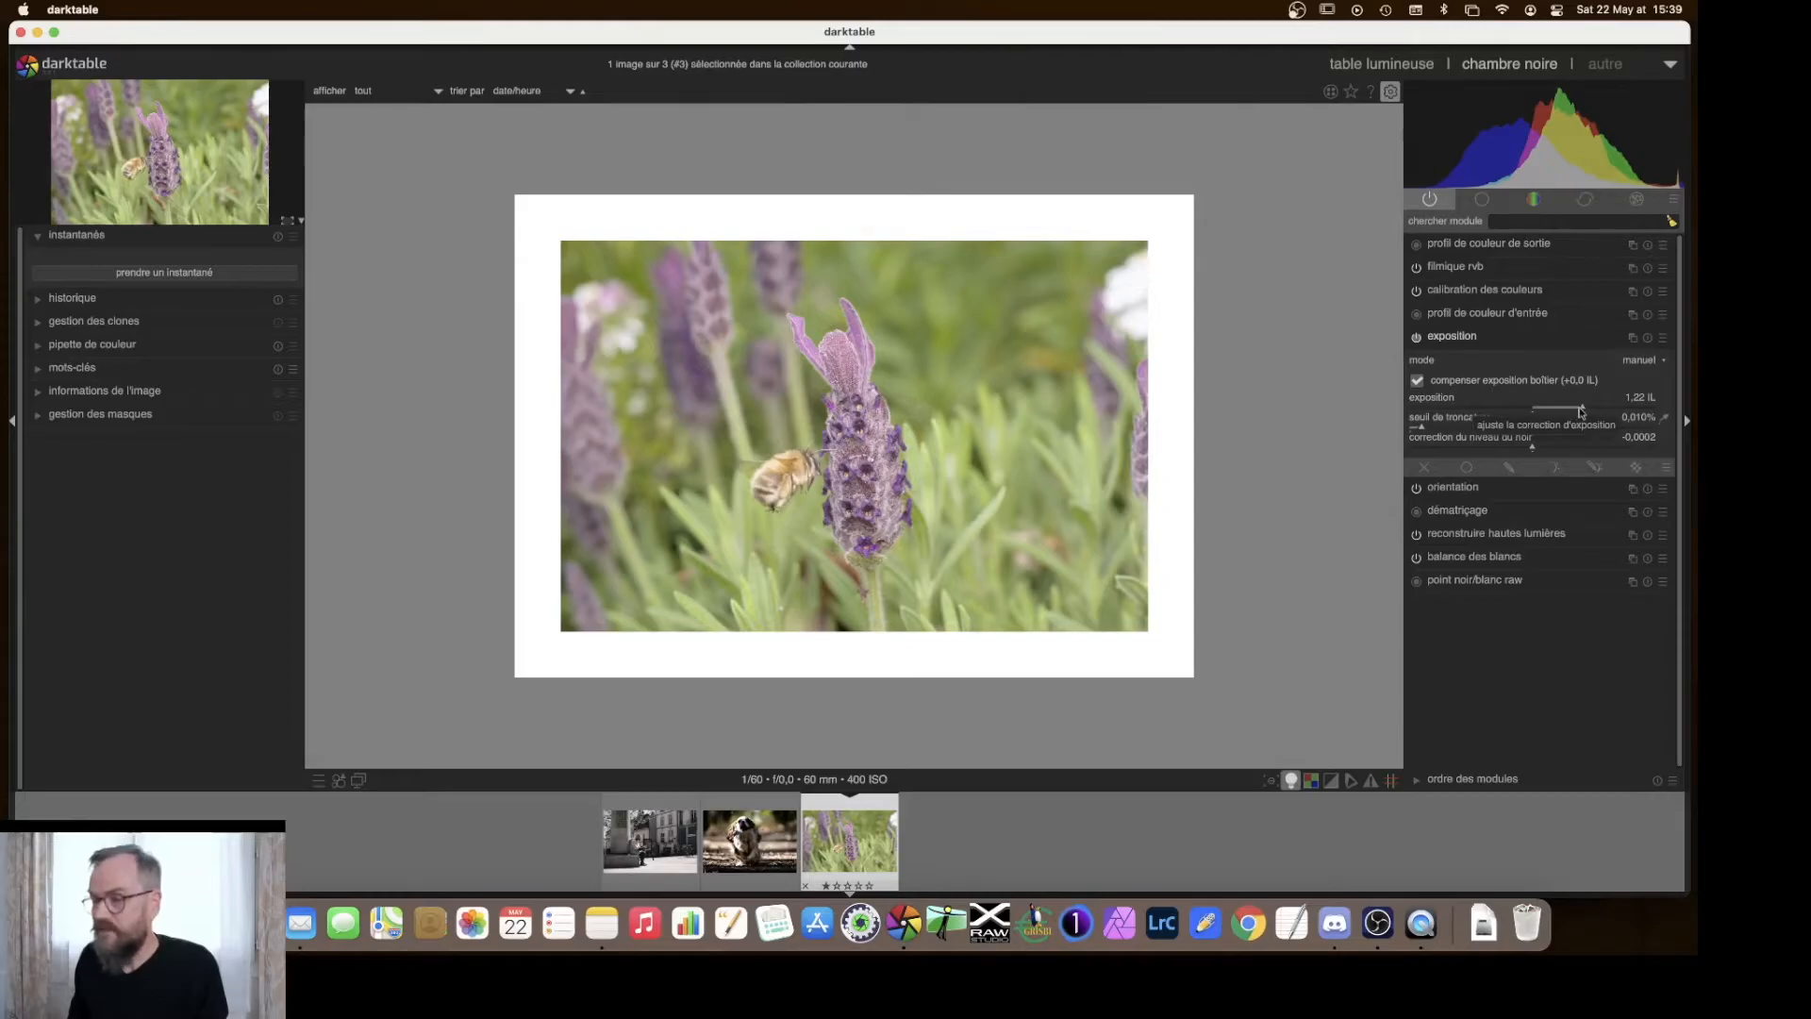
drag(1581, 413, 1581, 412)
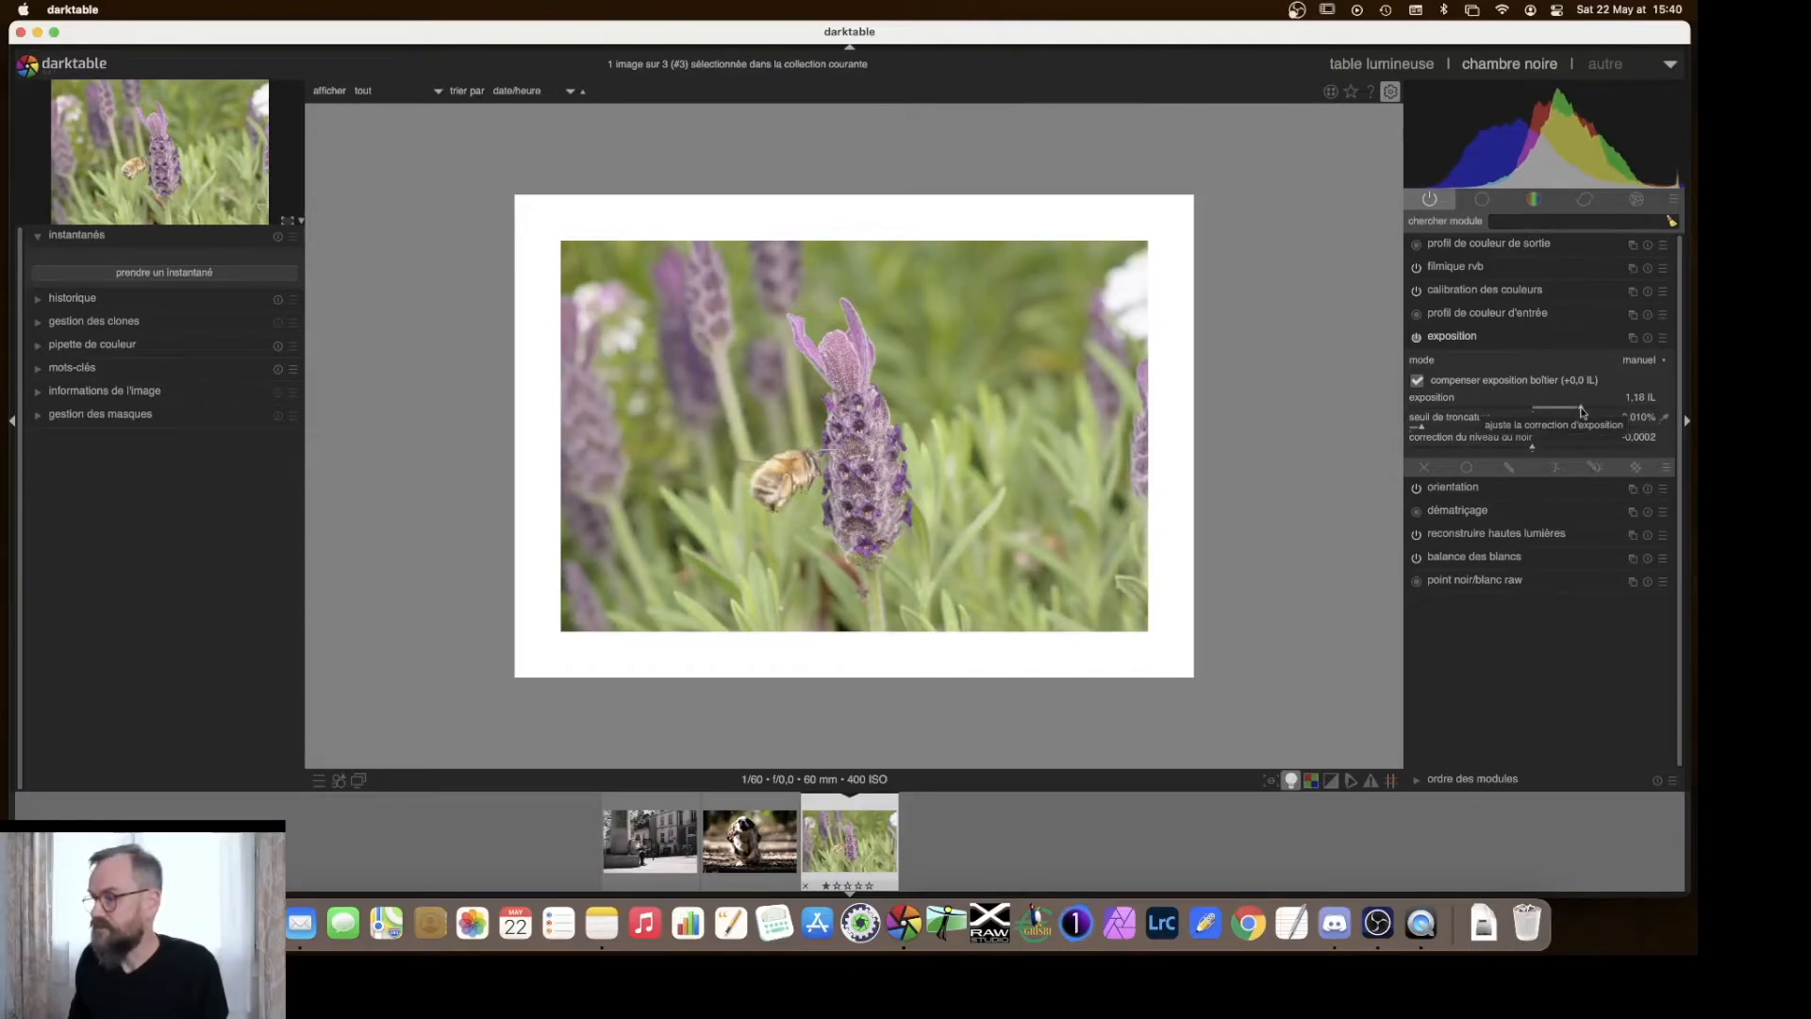
click(1465, 341)
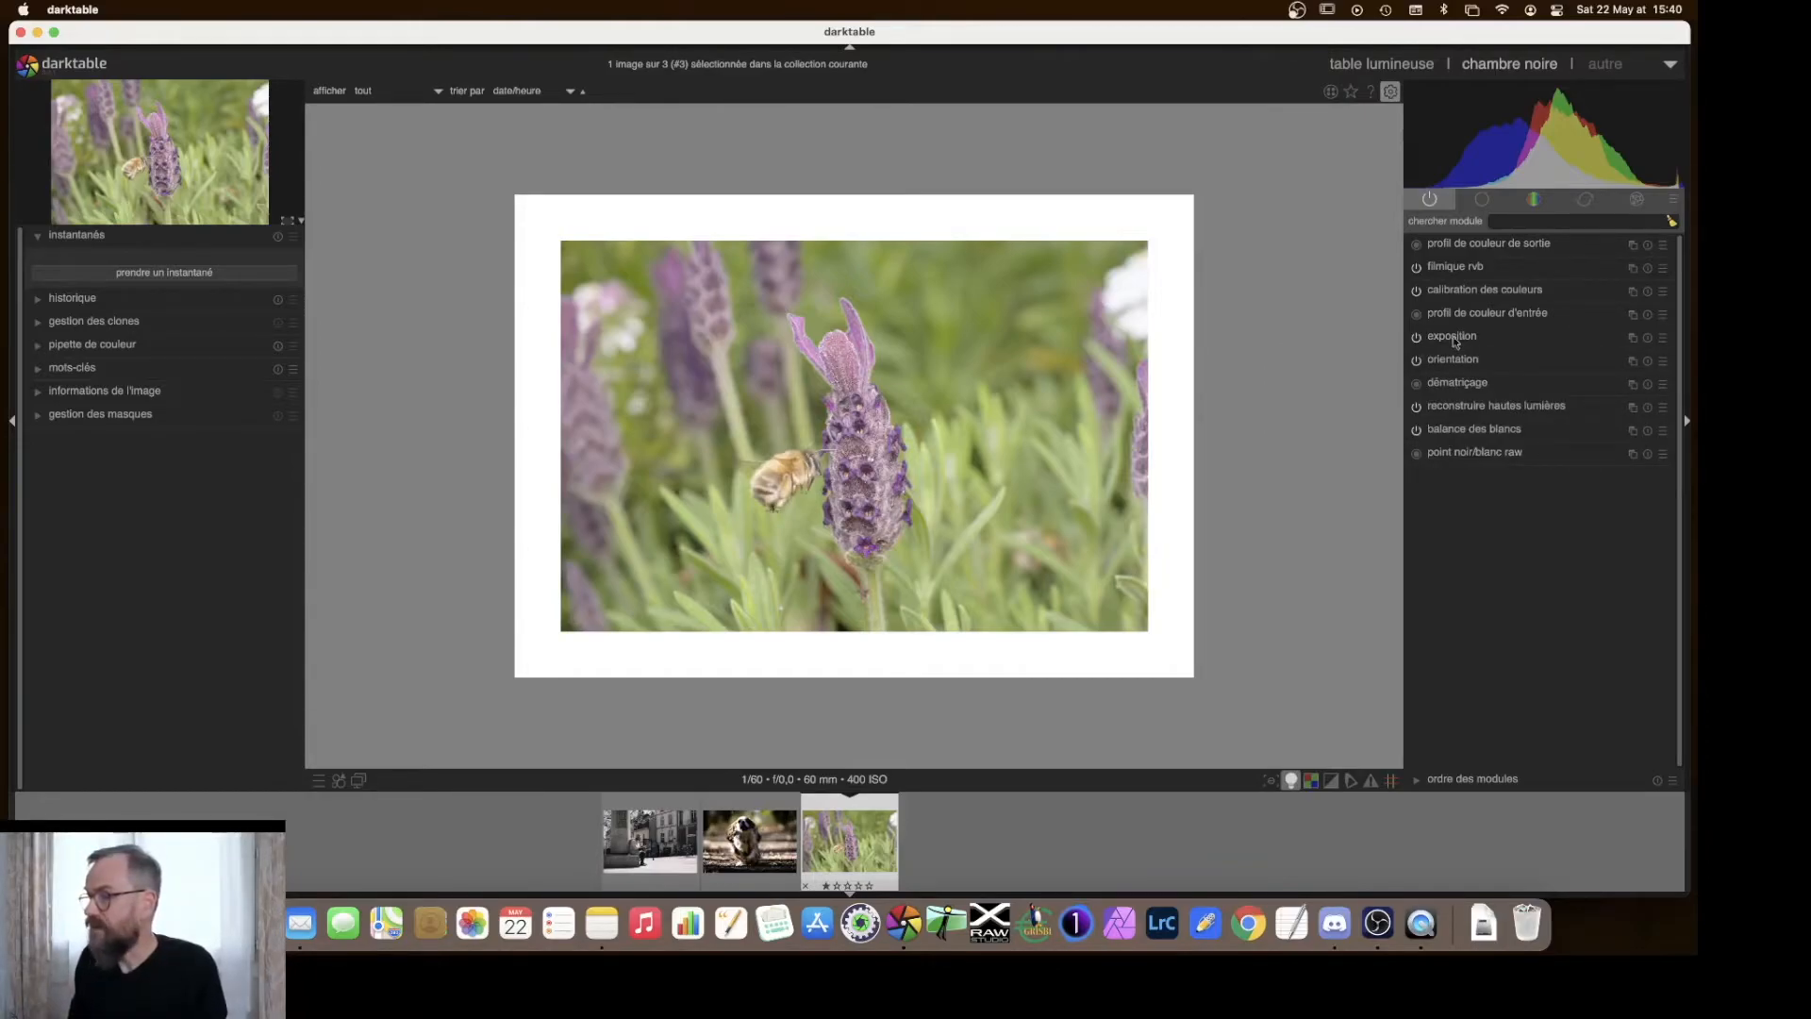
Set the working profile of the input colour profile module to RVB Rec2020 linéaire.
mouse_move(1464, 319)
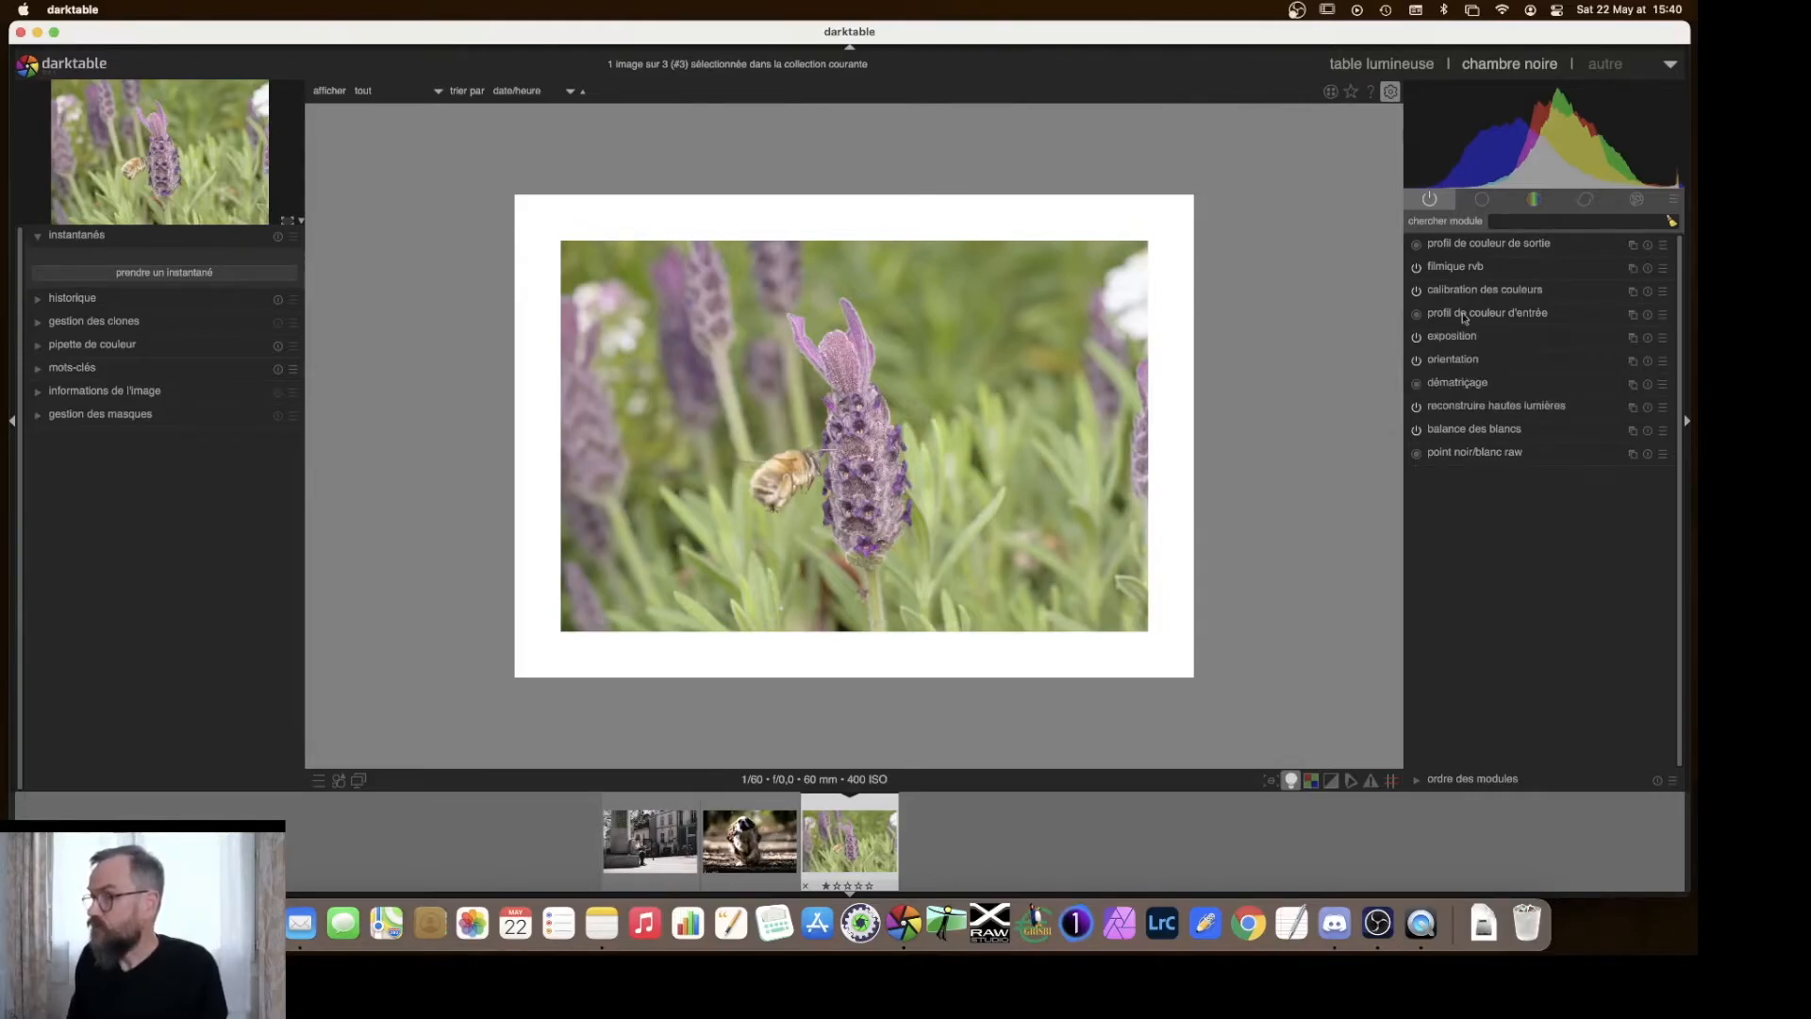
click(1464, 319)
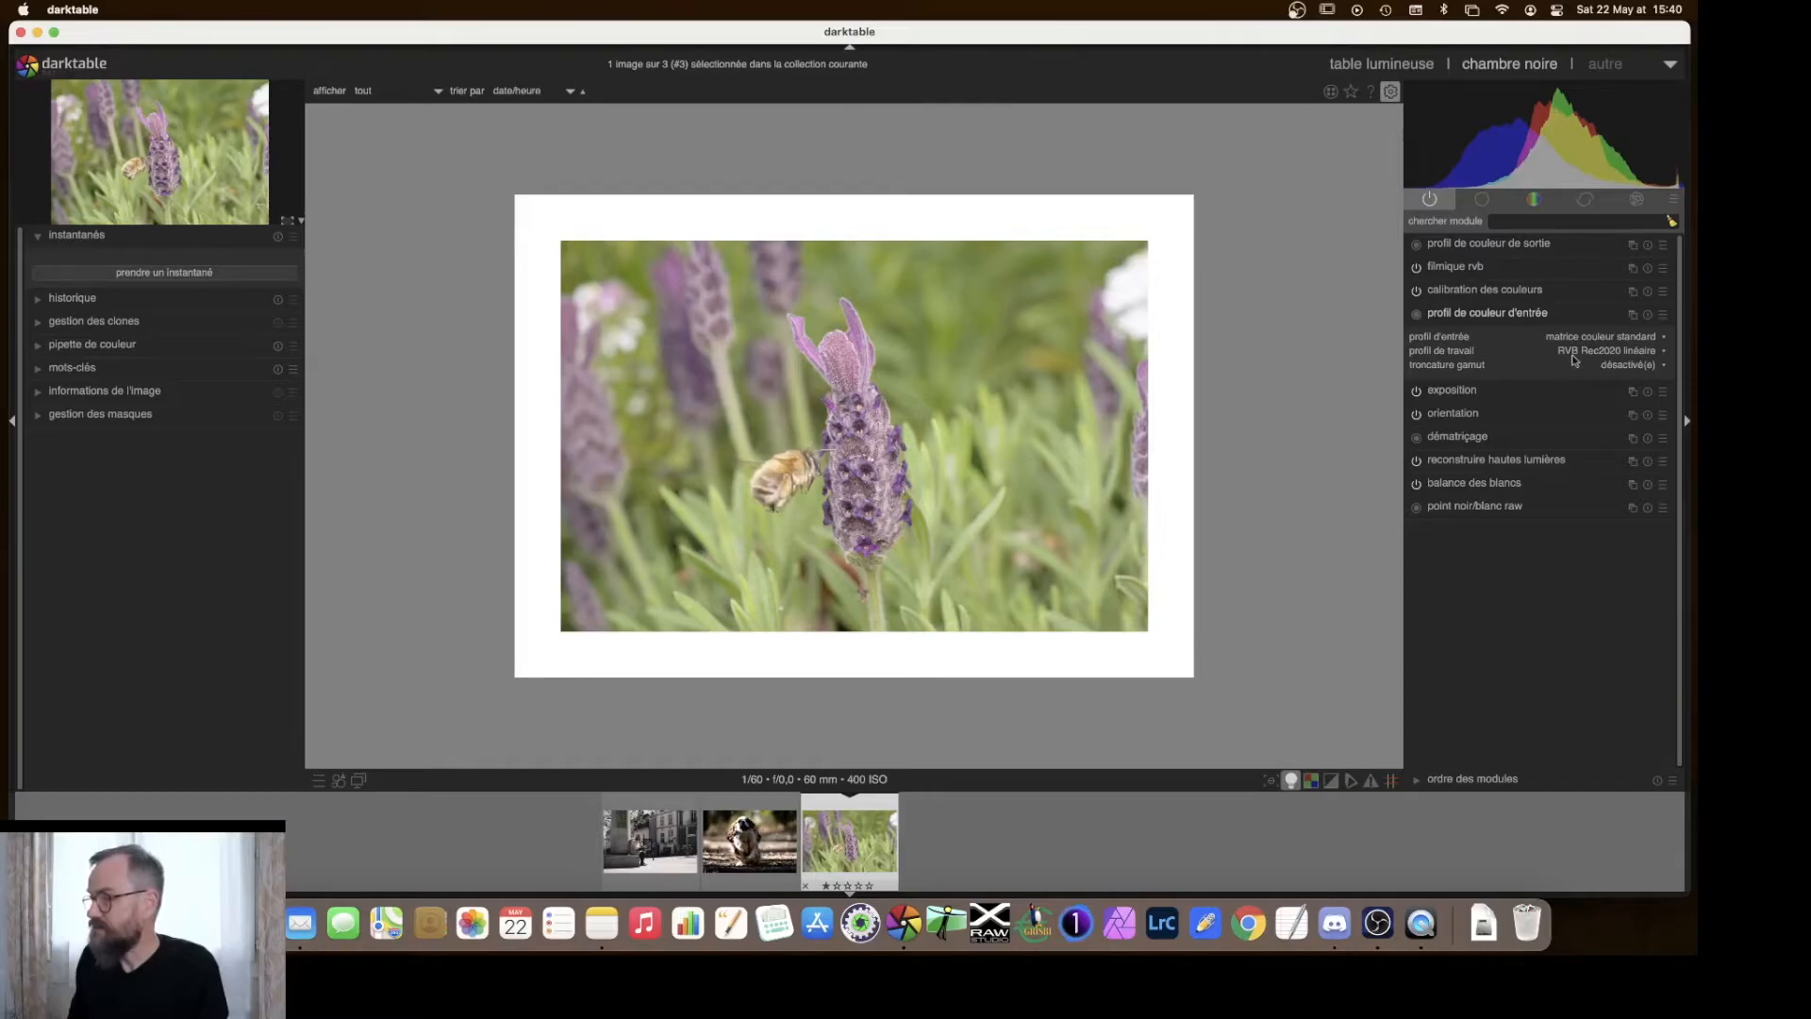
click(1622, 358)
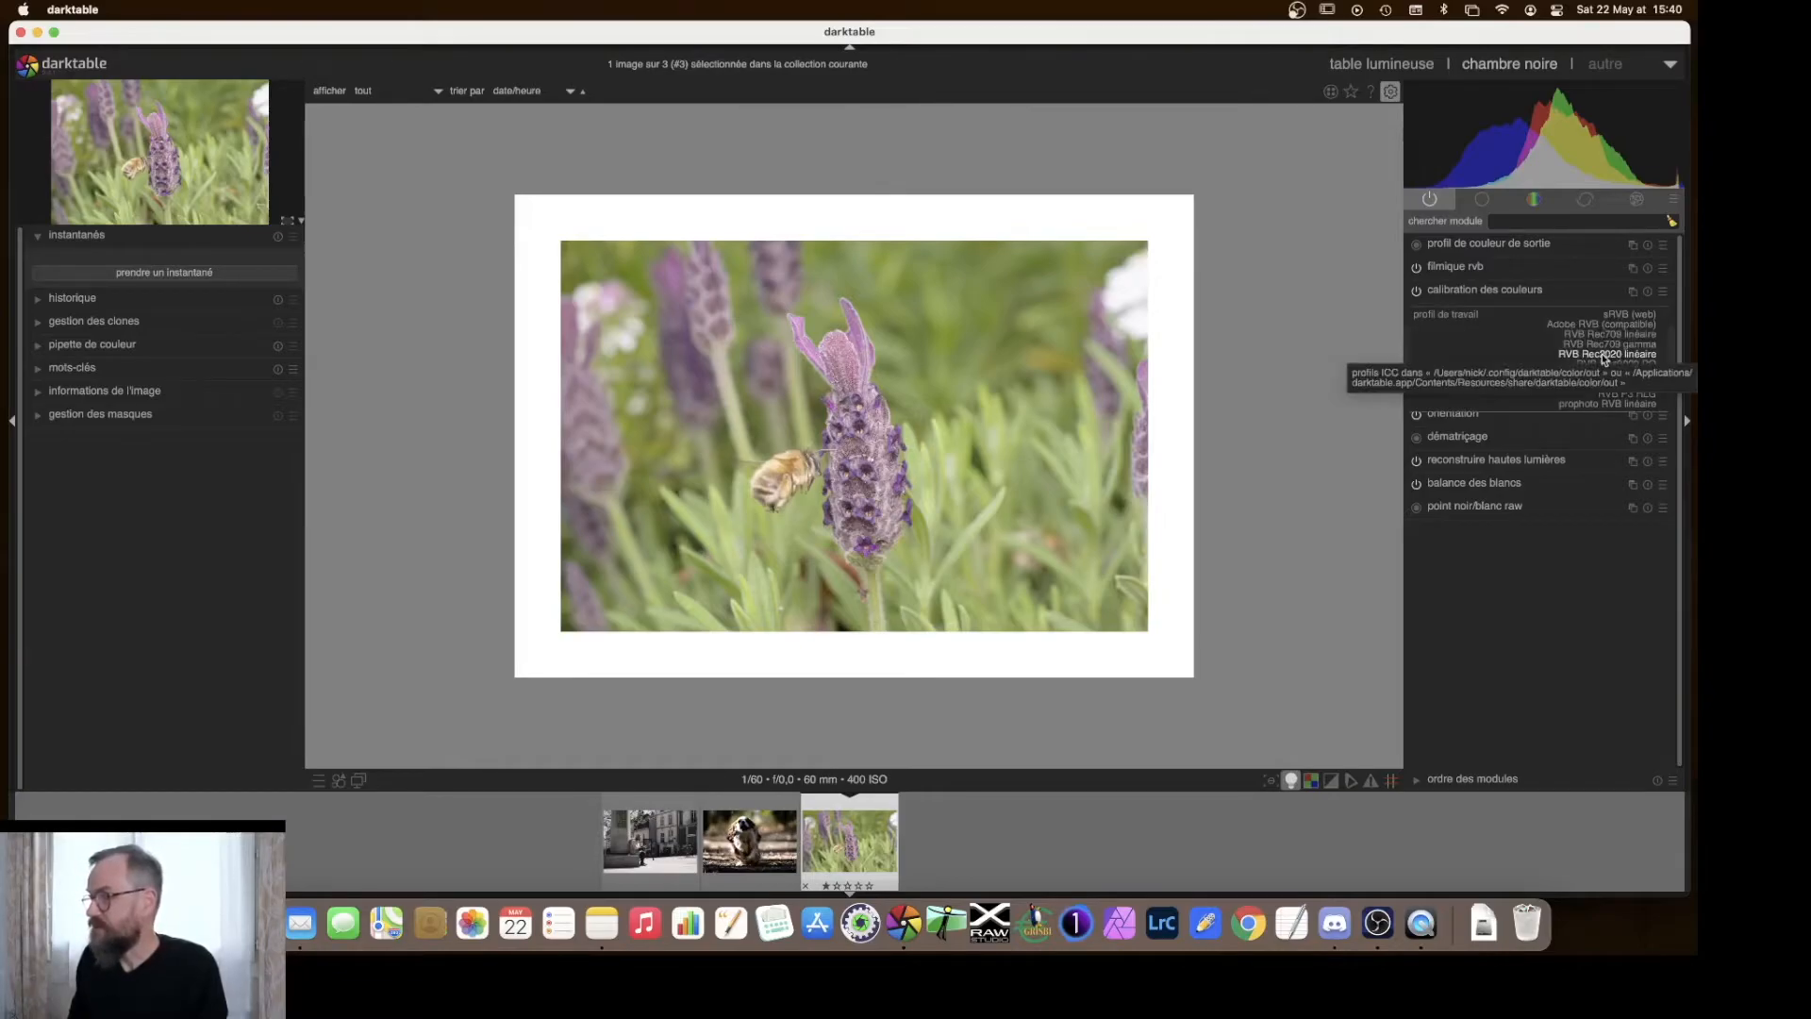
click(1604, 358)
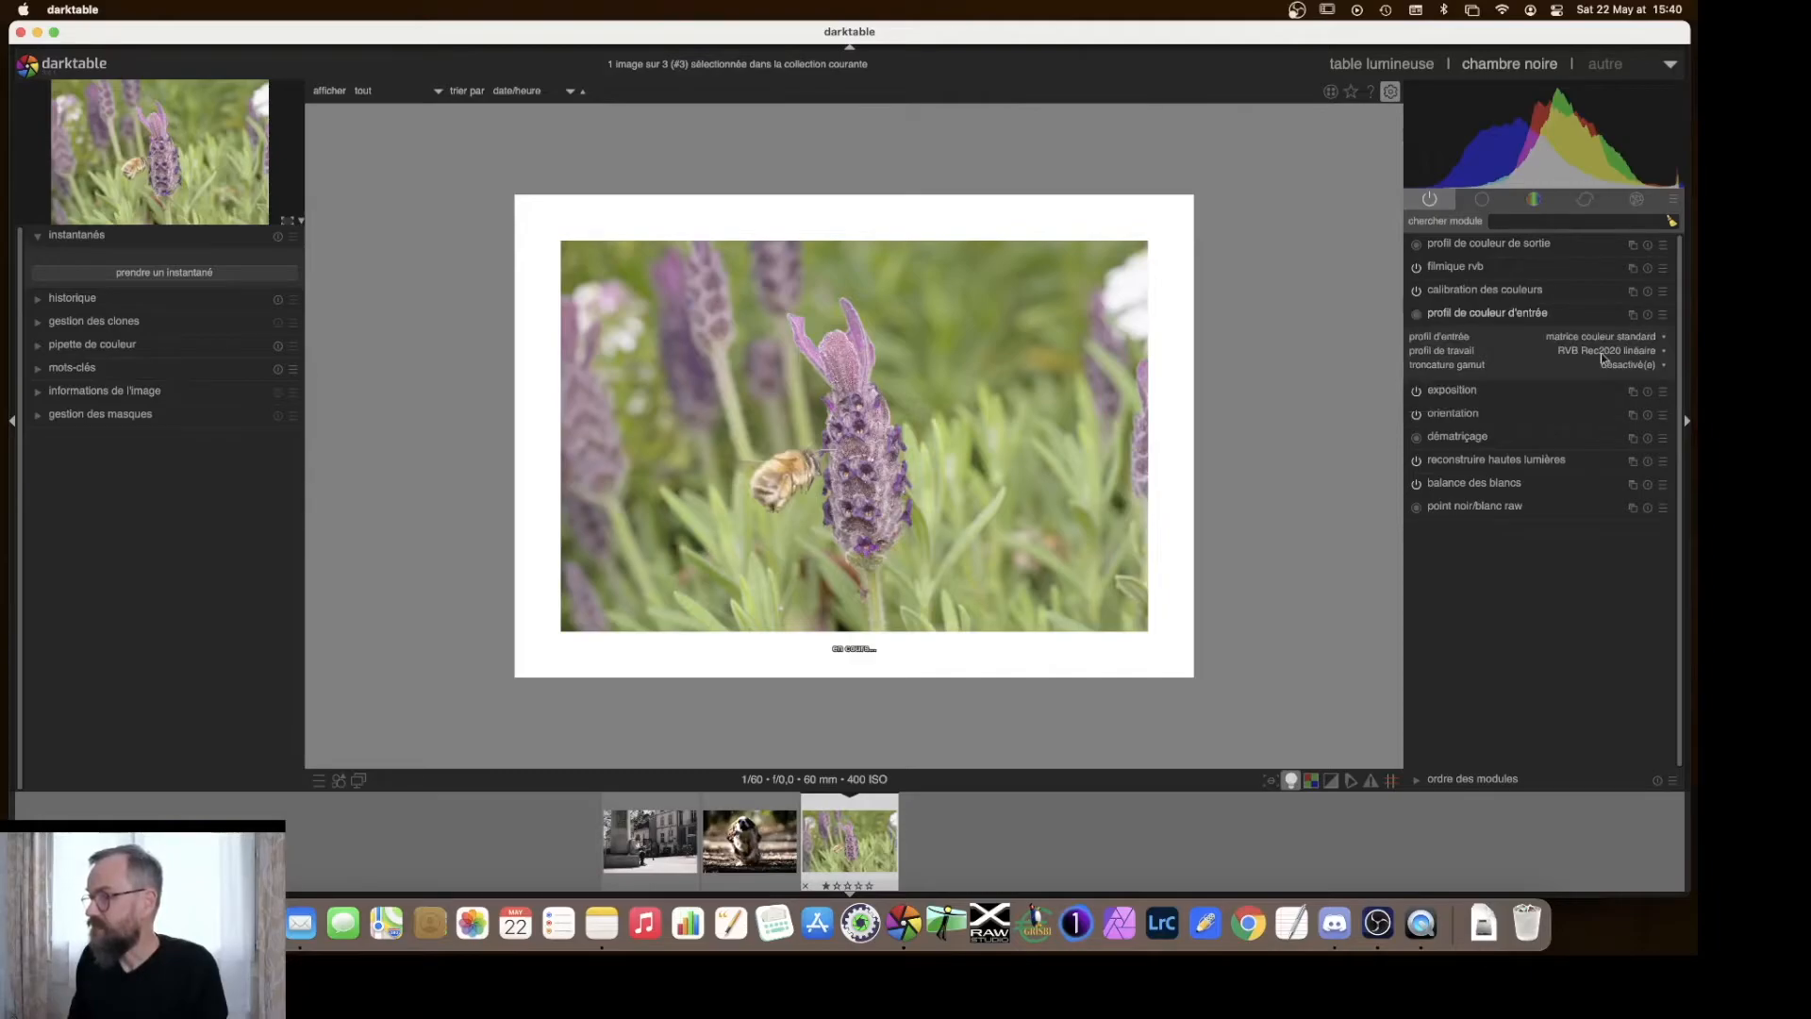
Open the filmique rvb module and set the white relative exposure to +4.63 IL, testing lower values along the way.
click(1519, 317)
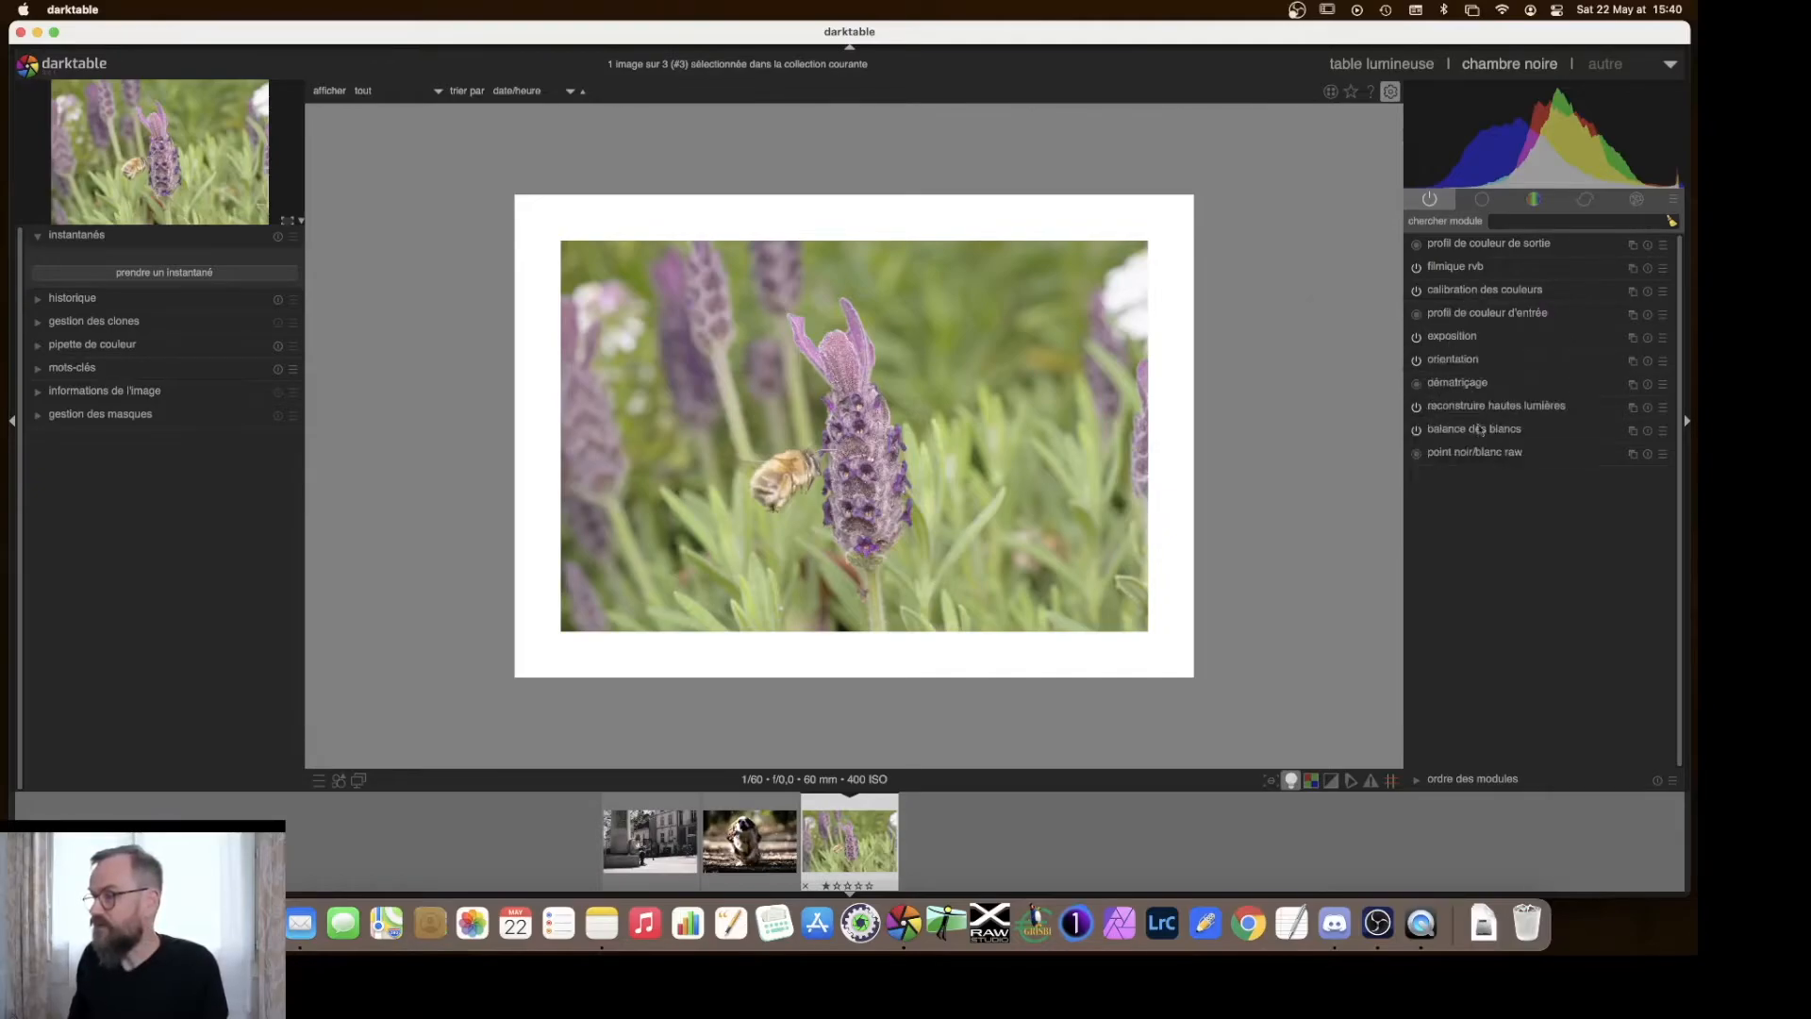
mouse_move(1479, 296)
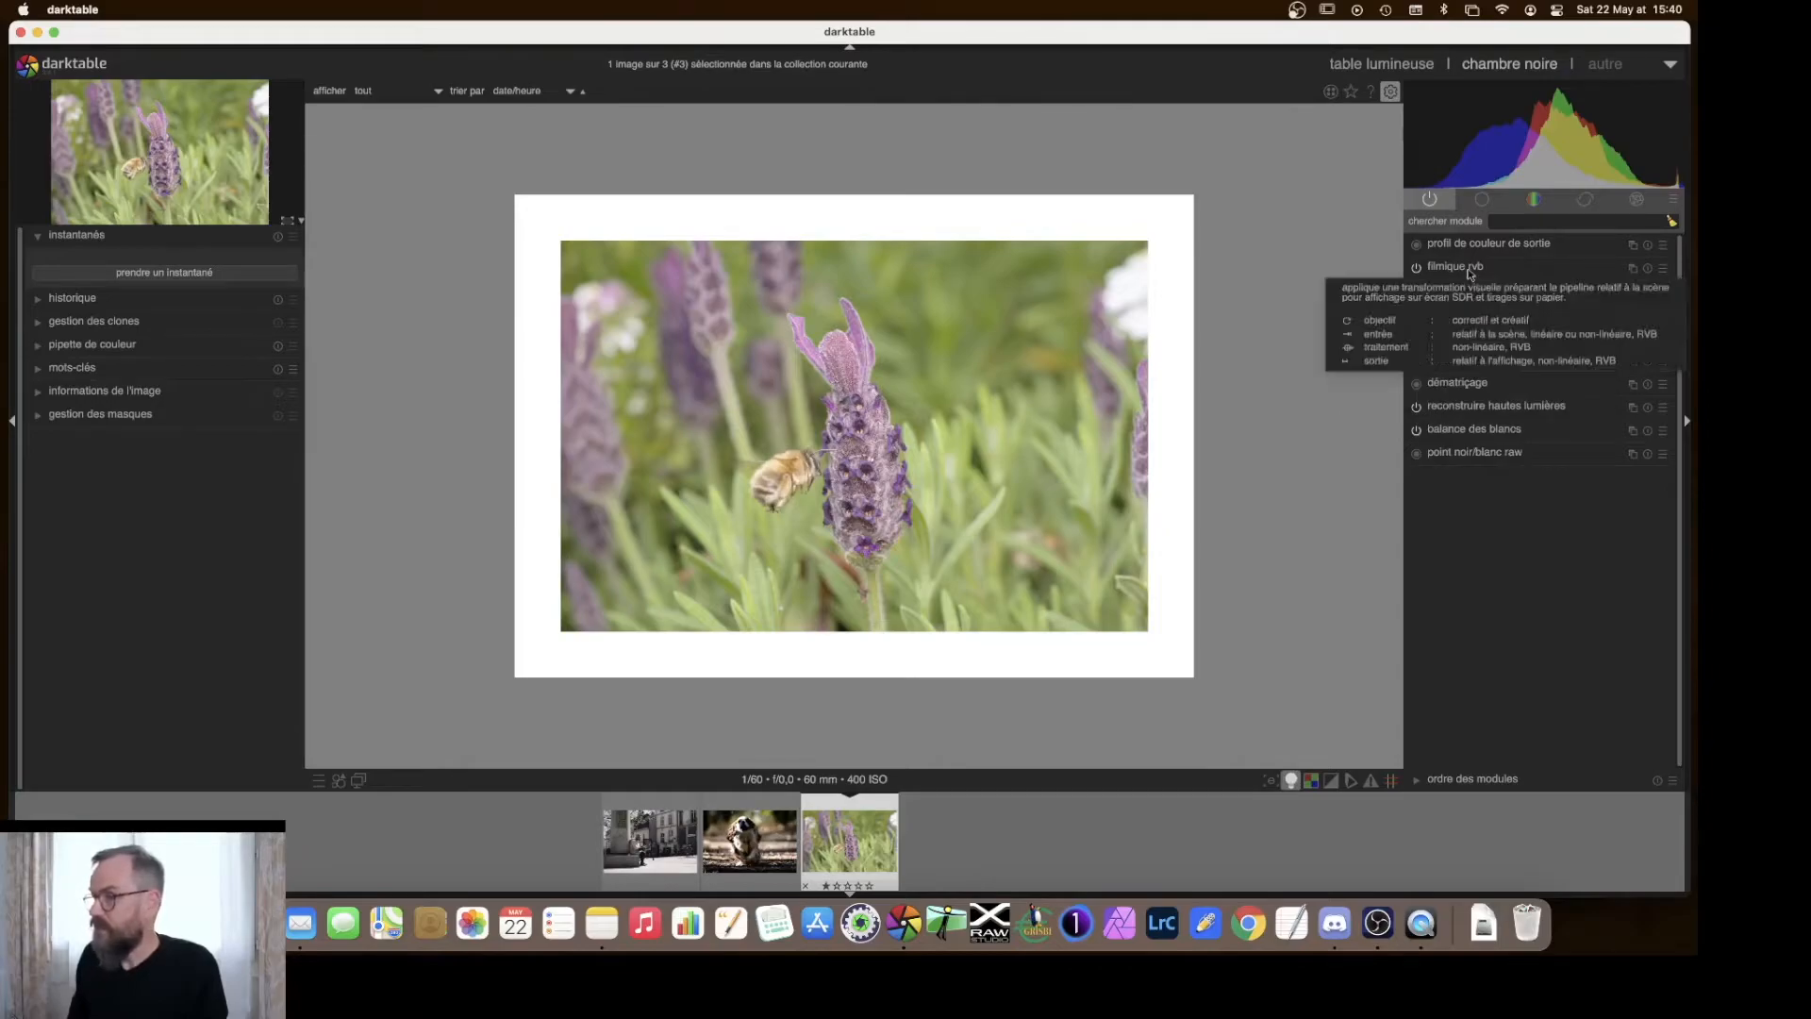
click(1458, 267)
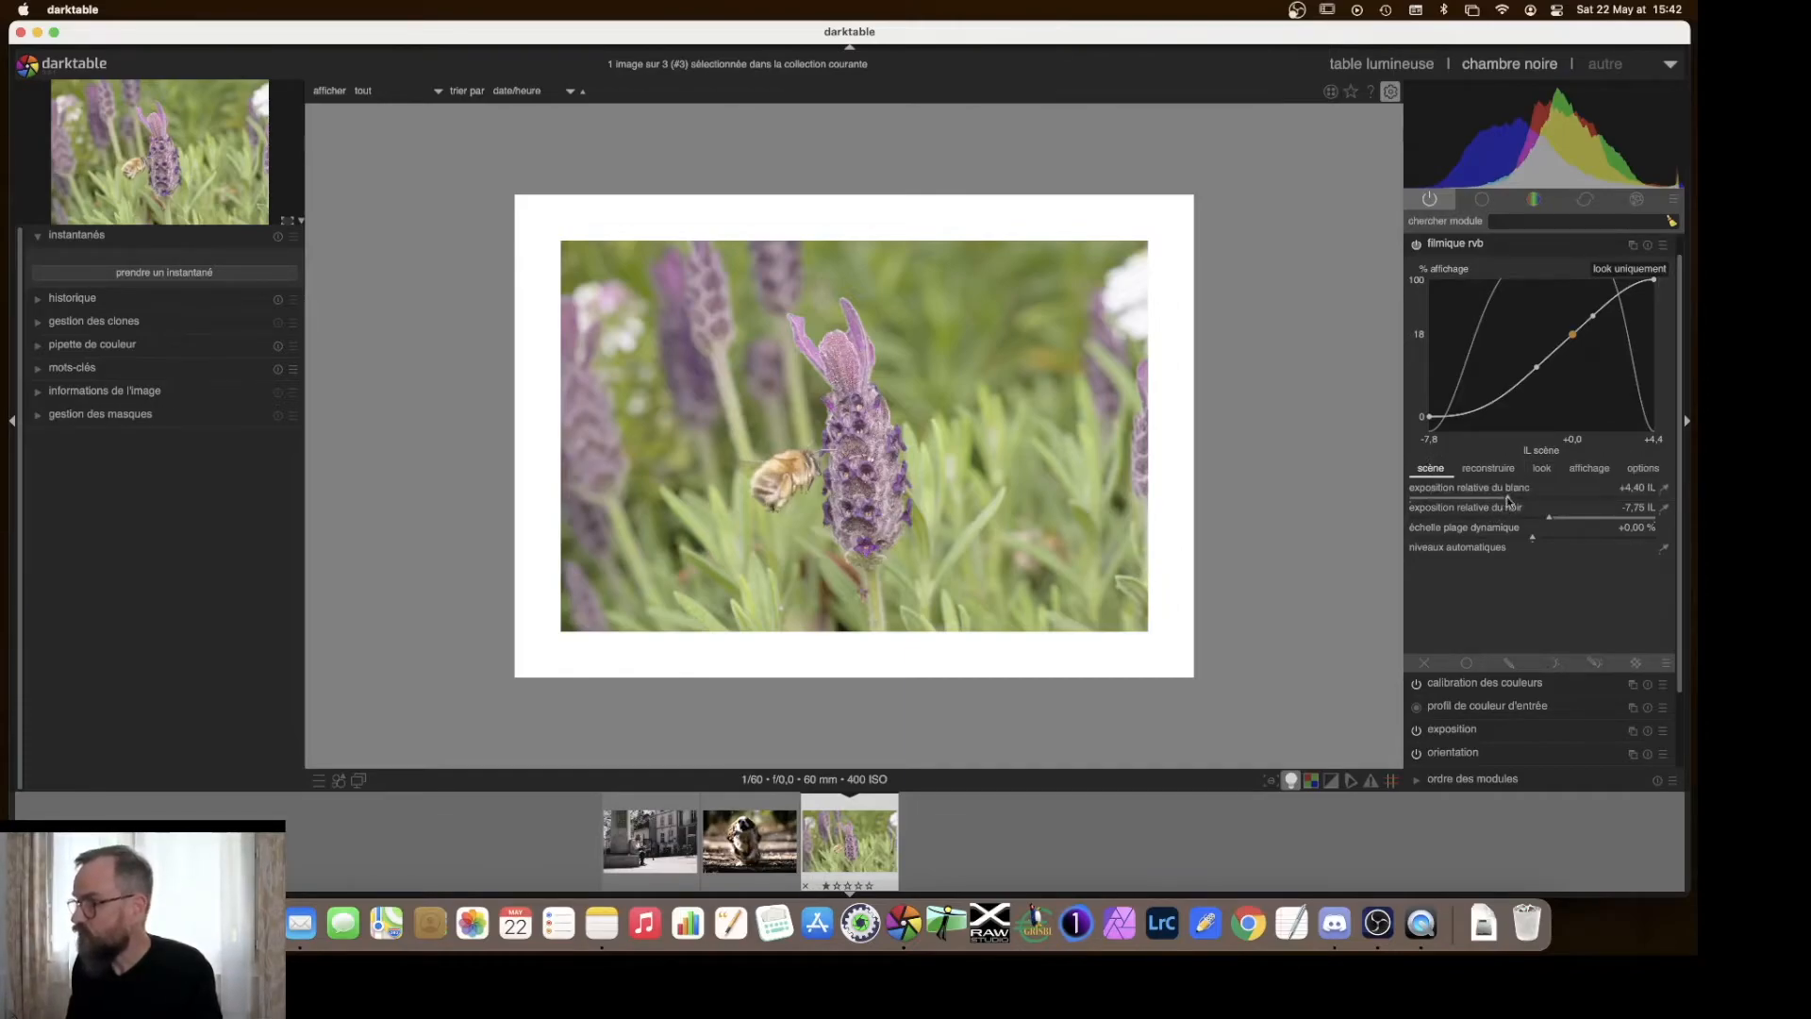
drag(1508, 500, 1428, 500)
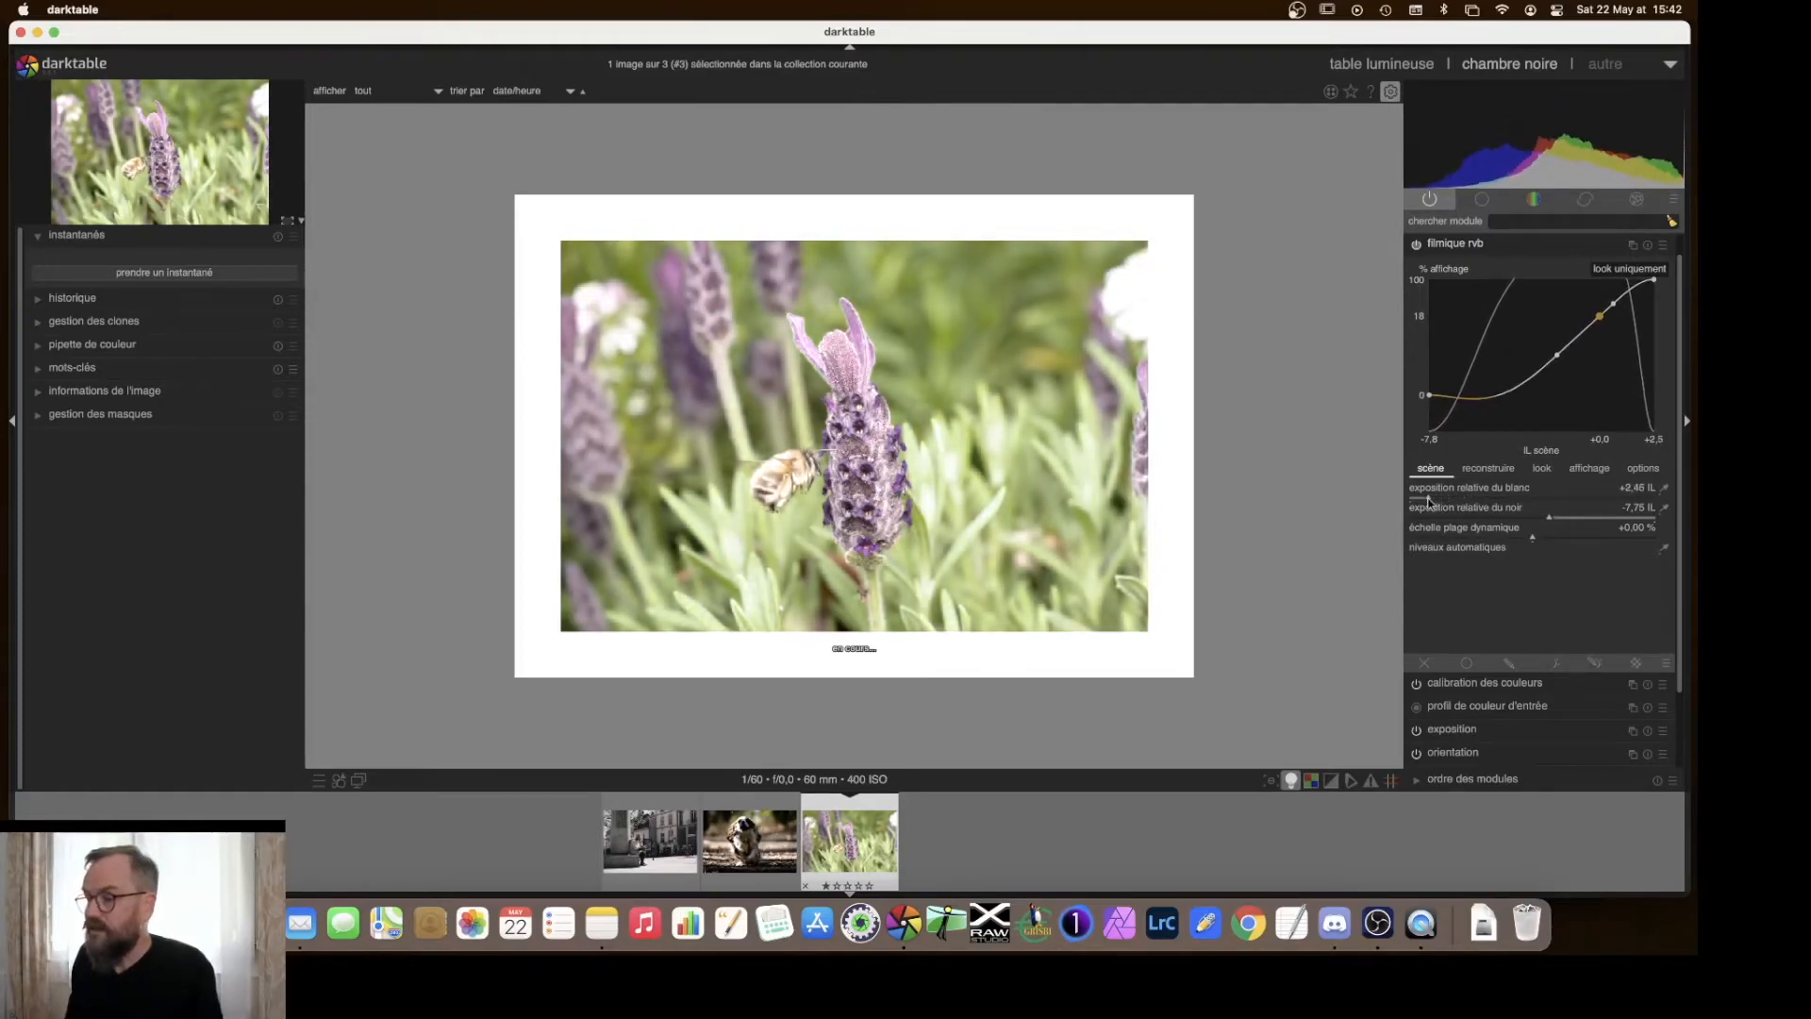
drag(1427, 502, 1415, 504)
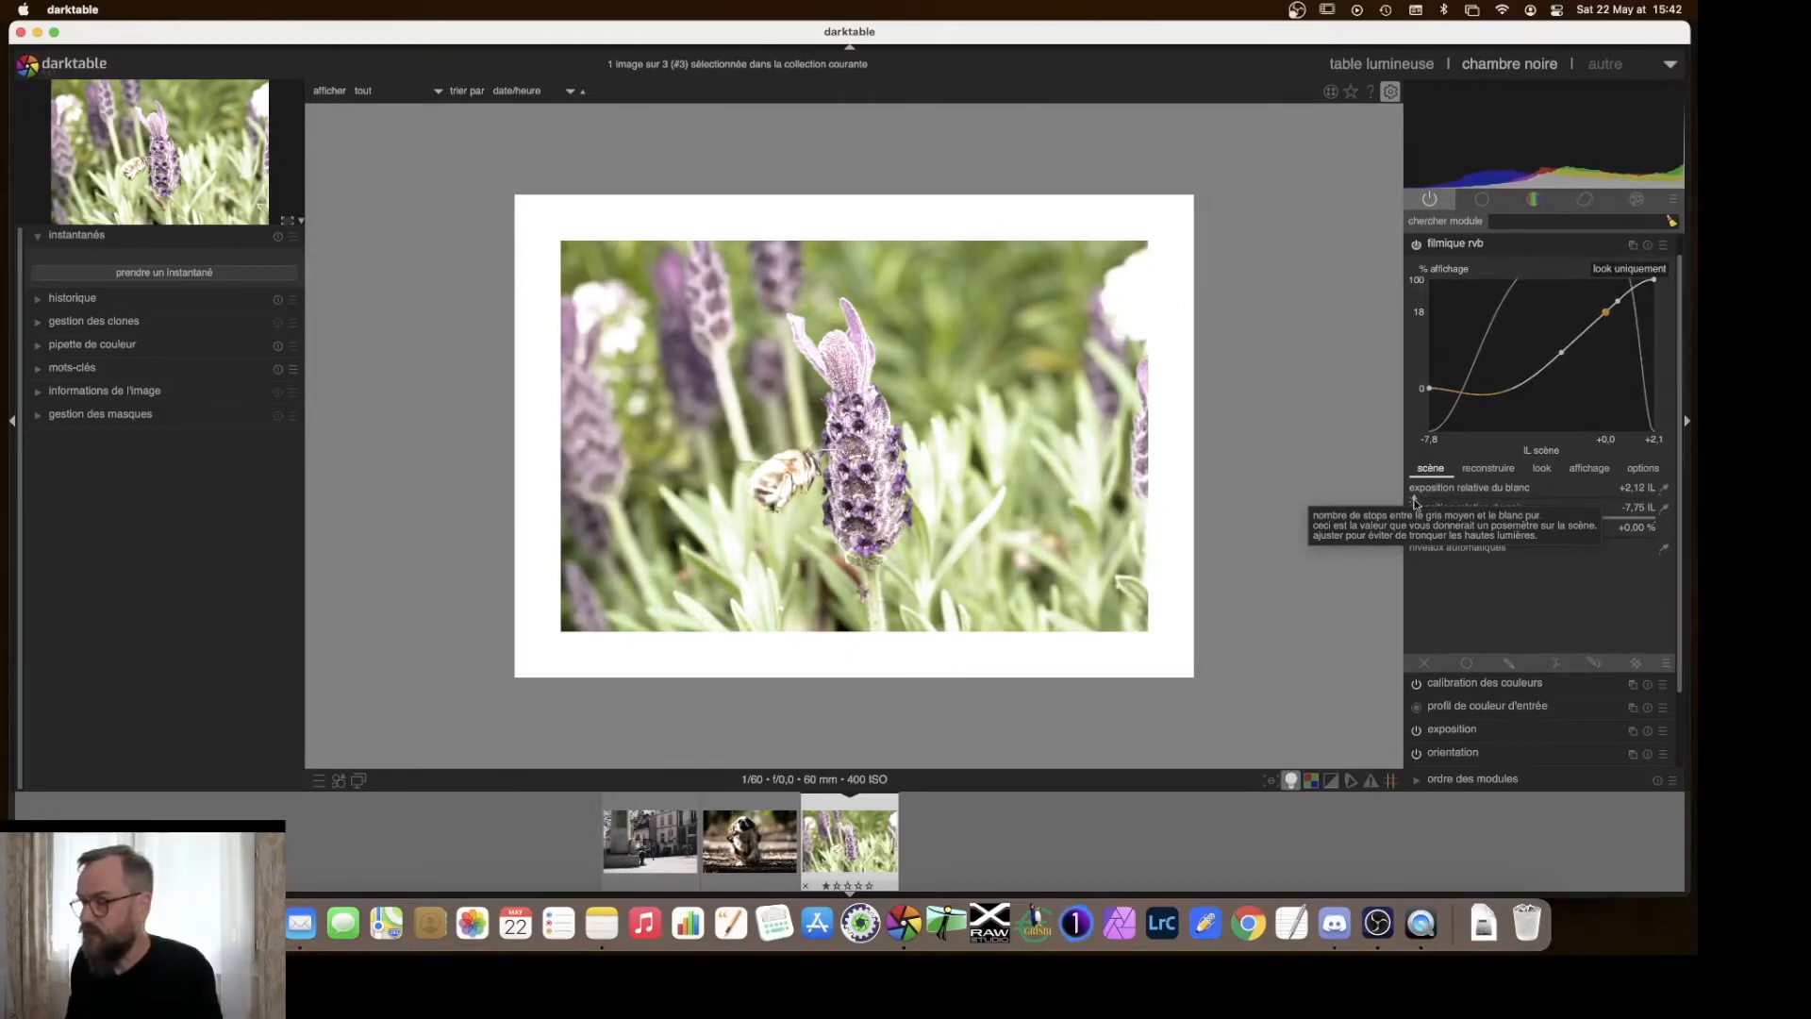
drag(1415, 503, 1490, 504)
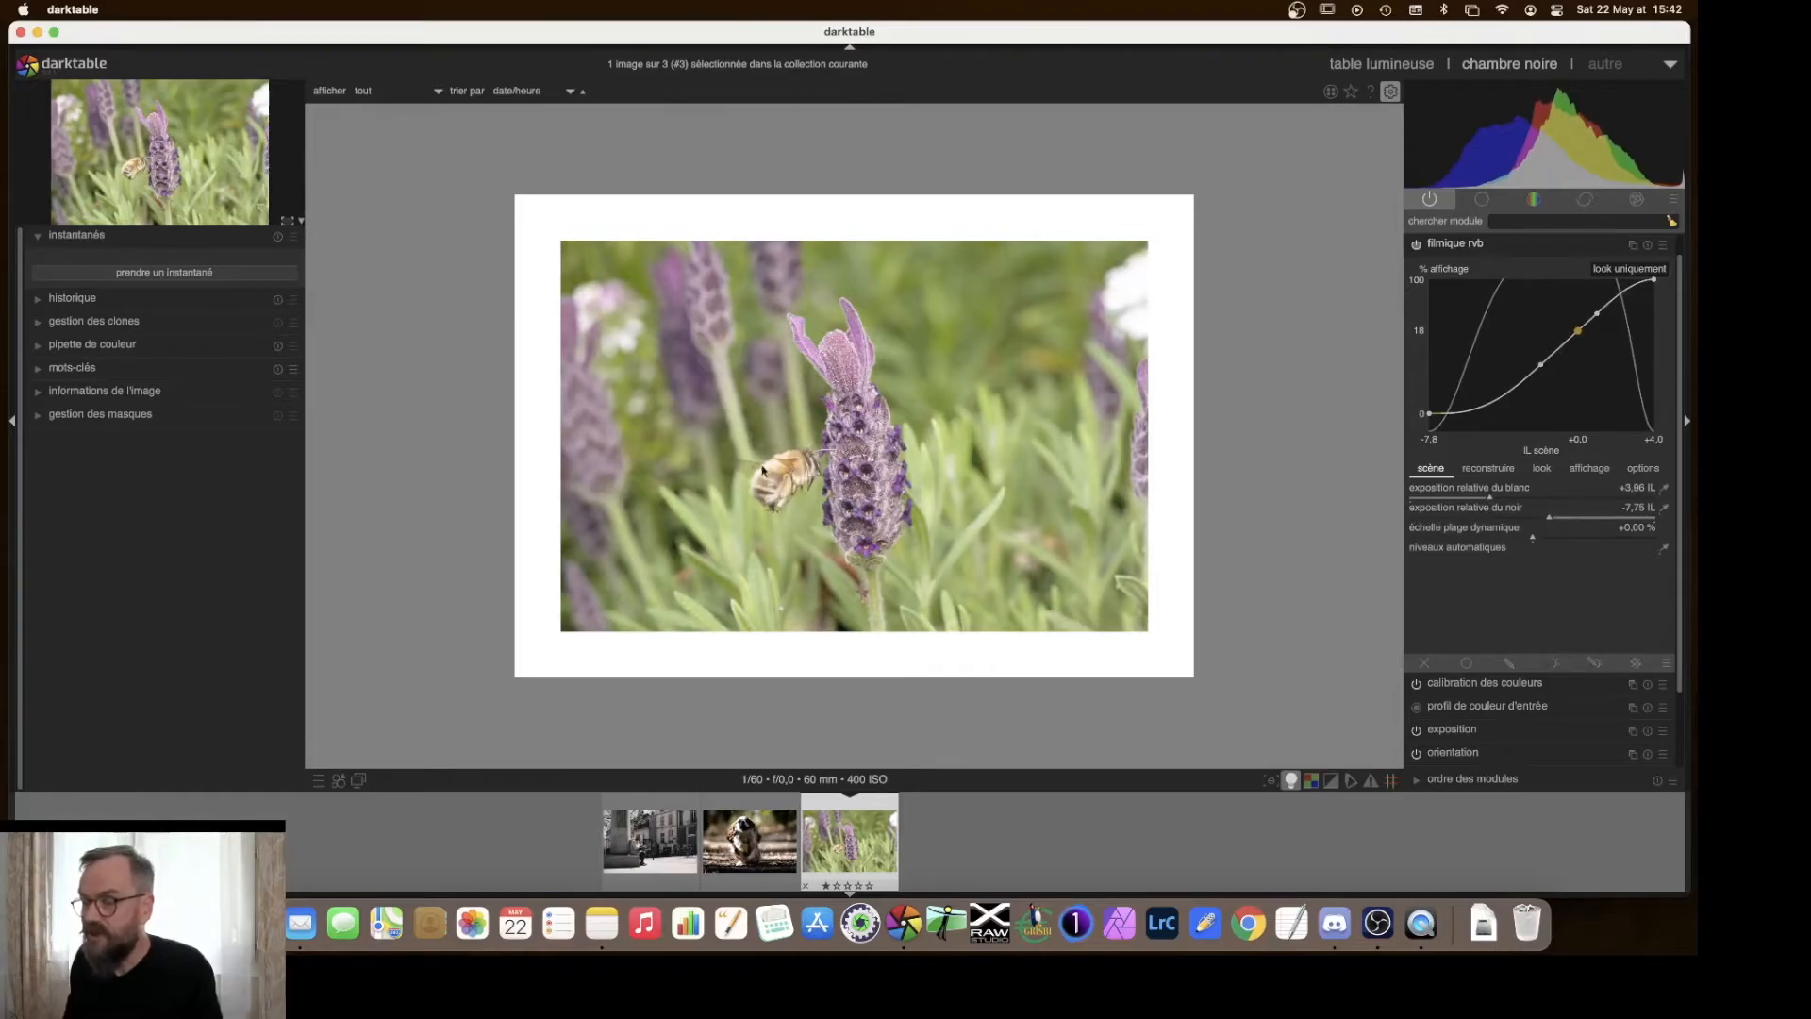
drag(1491, 499, 1523, 503)
click(1520, 502)
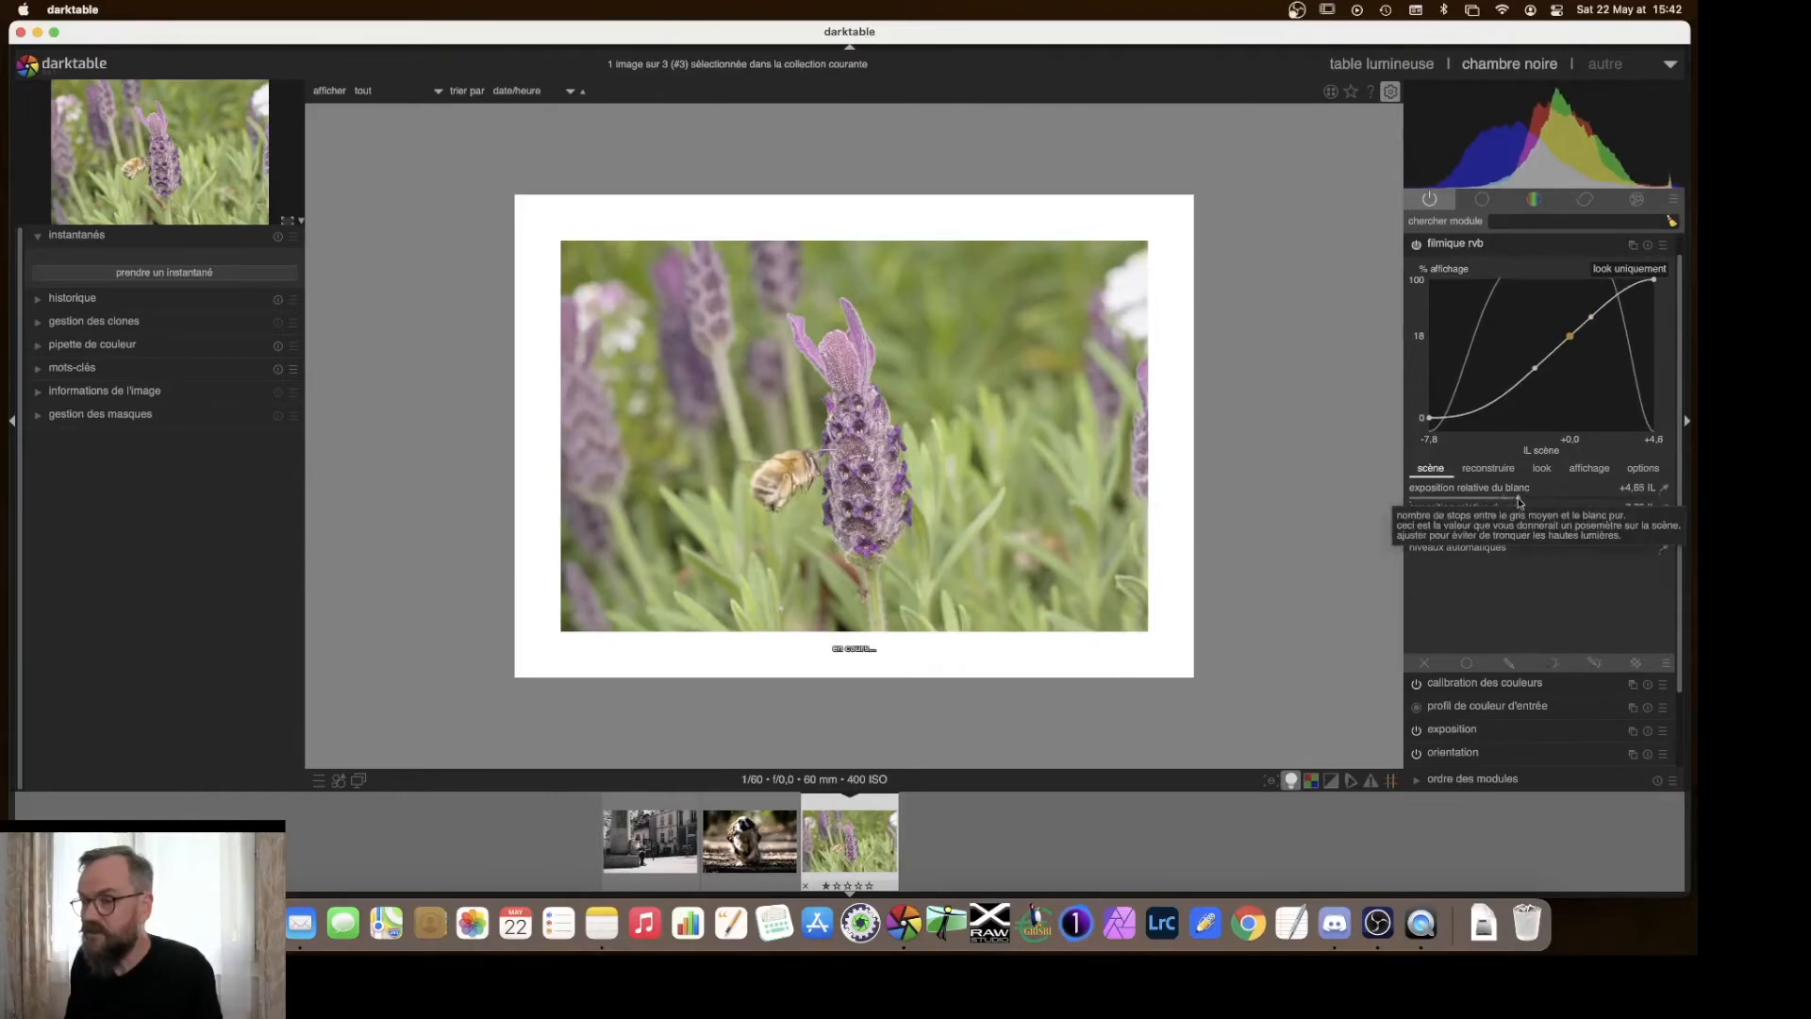
drag(1519, 502, 1518, 502)
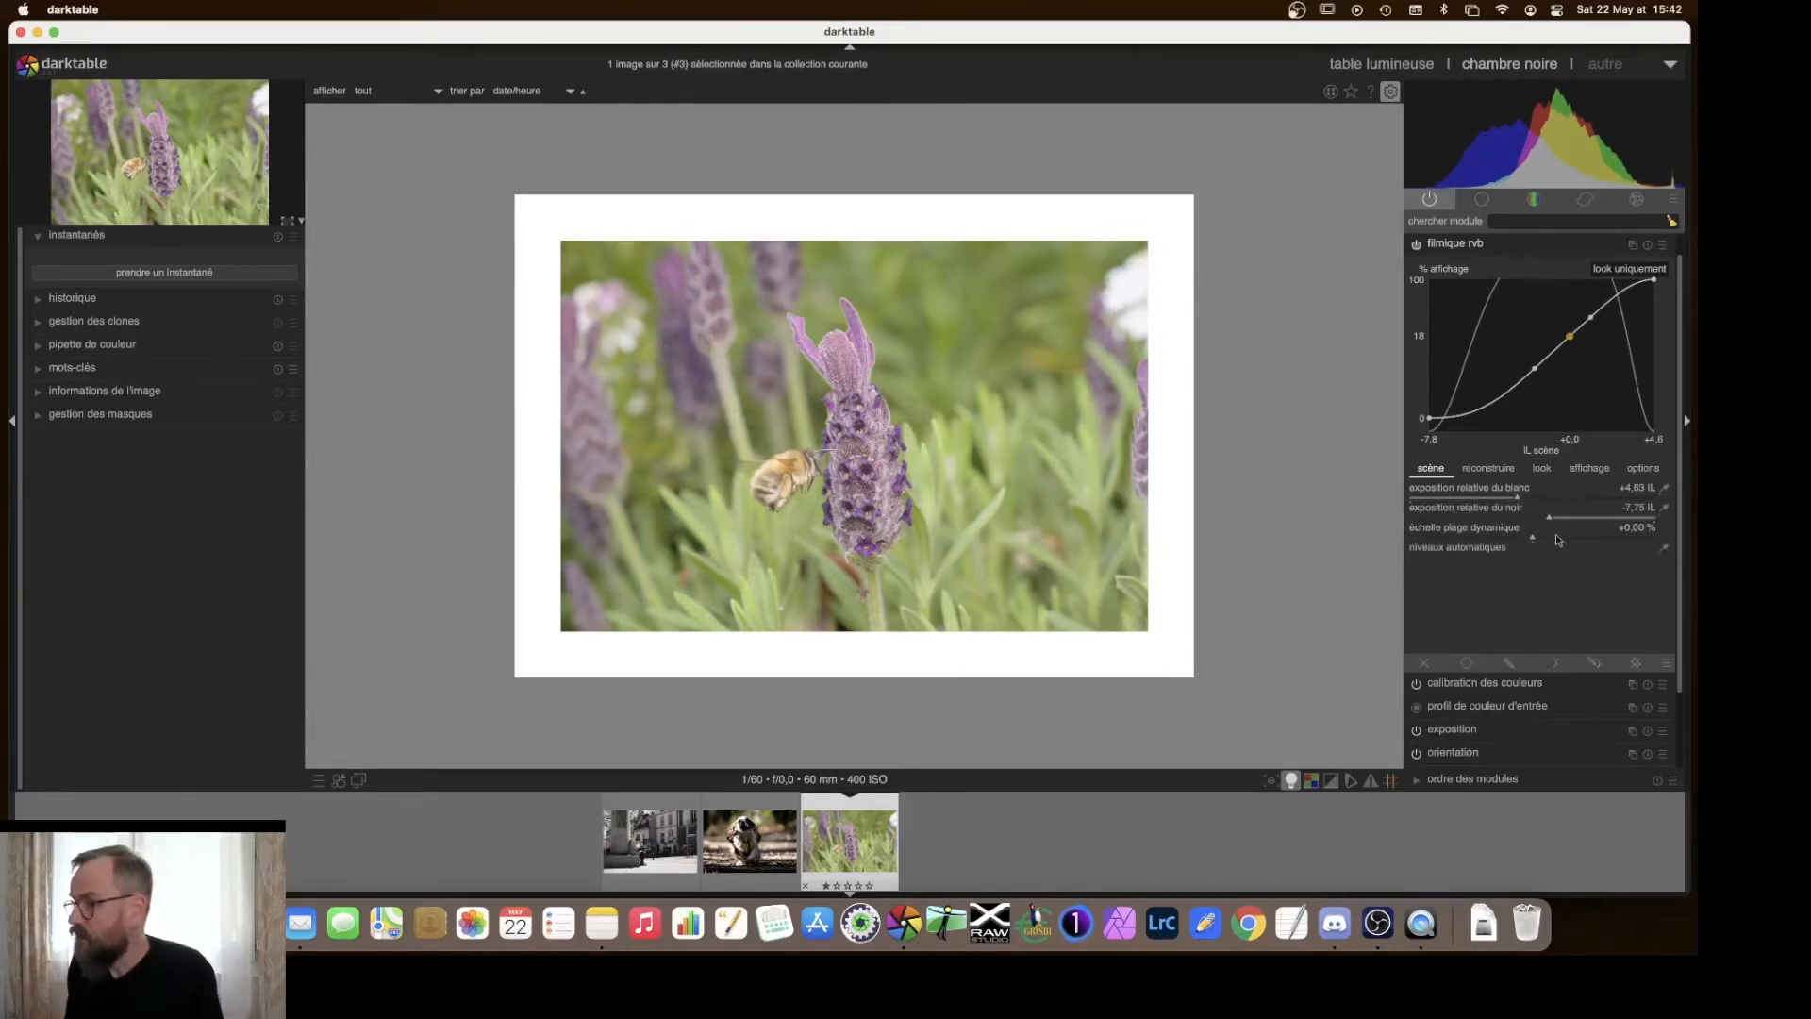
Try a black relative exposure of -3.67 IL and a dynamic range scaling of -40.57 %, and reset the scaling.
drag(1550, 520, 1641, 519)
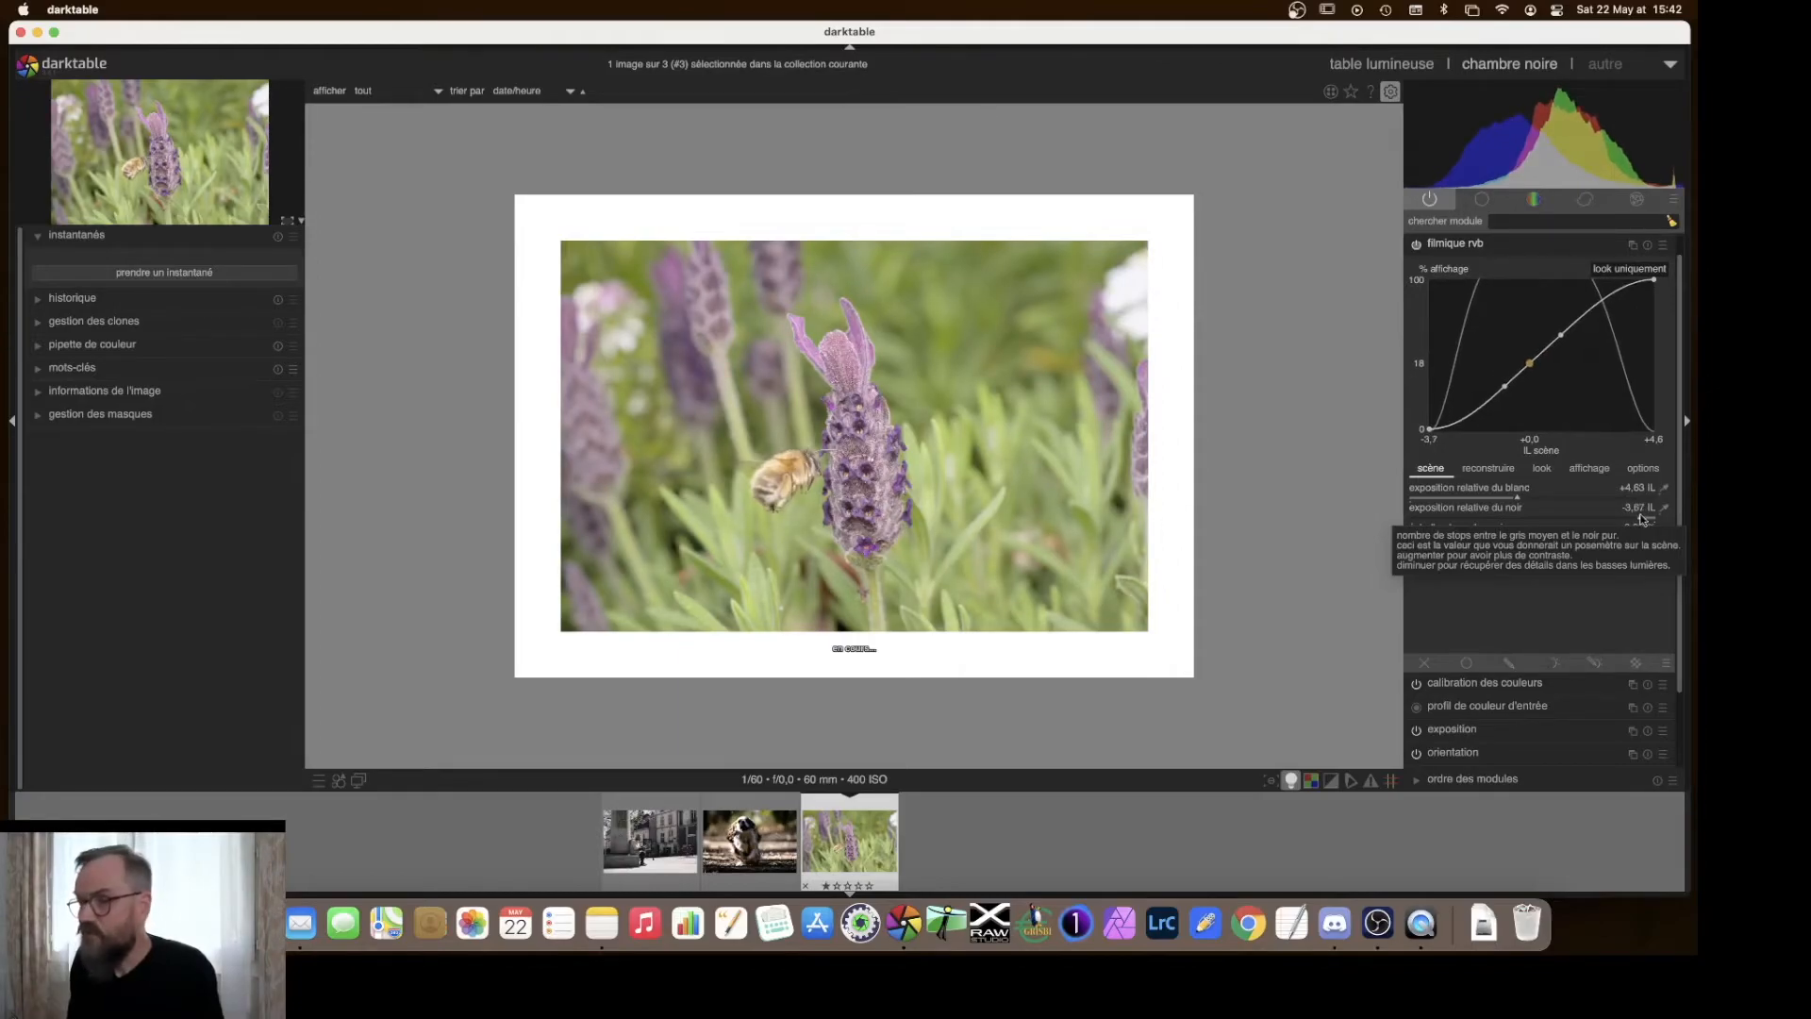
double_click(1643, 520)
drag(1534, 530, 1434, 541)
click(1417, 516)
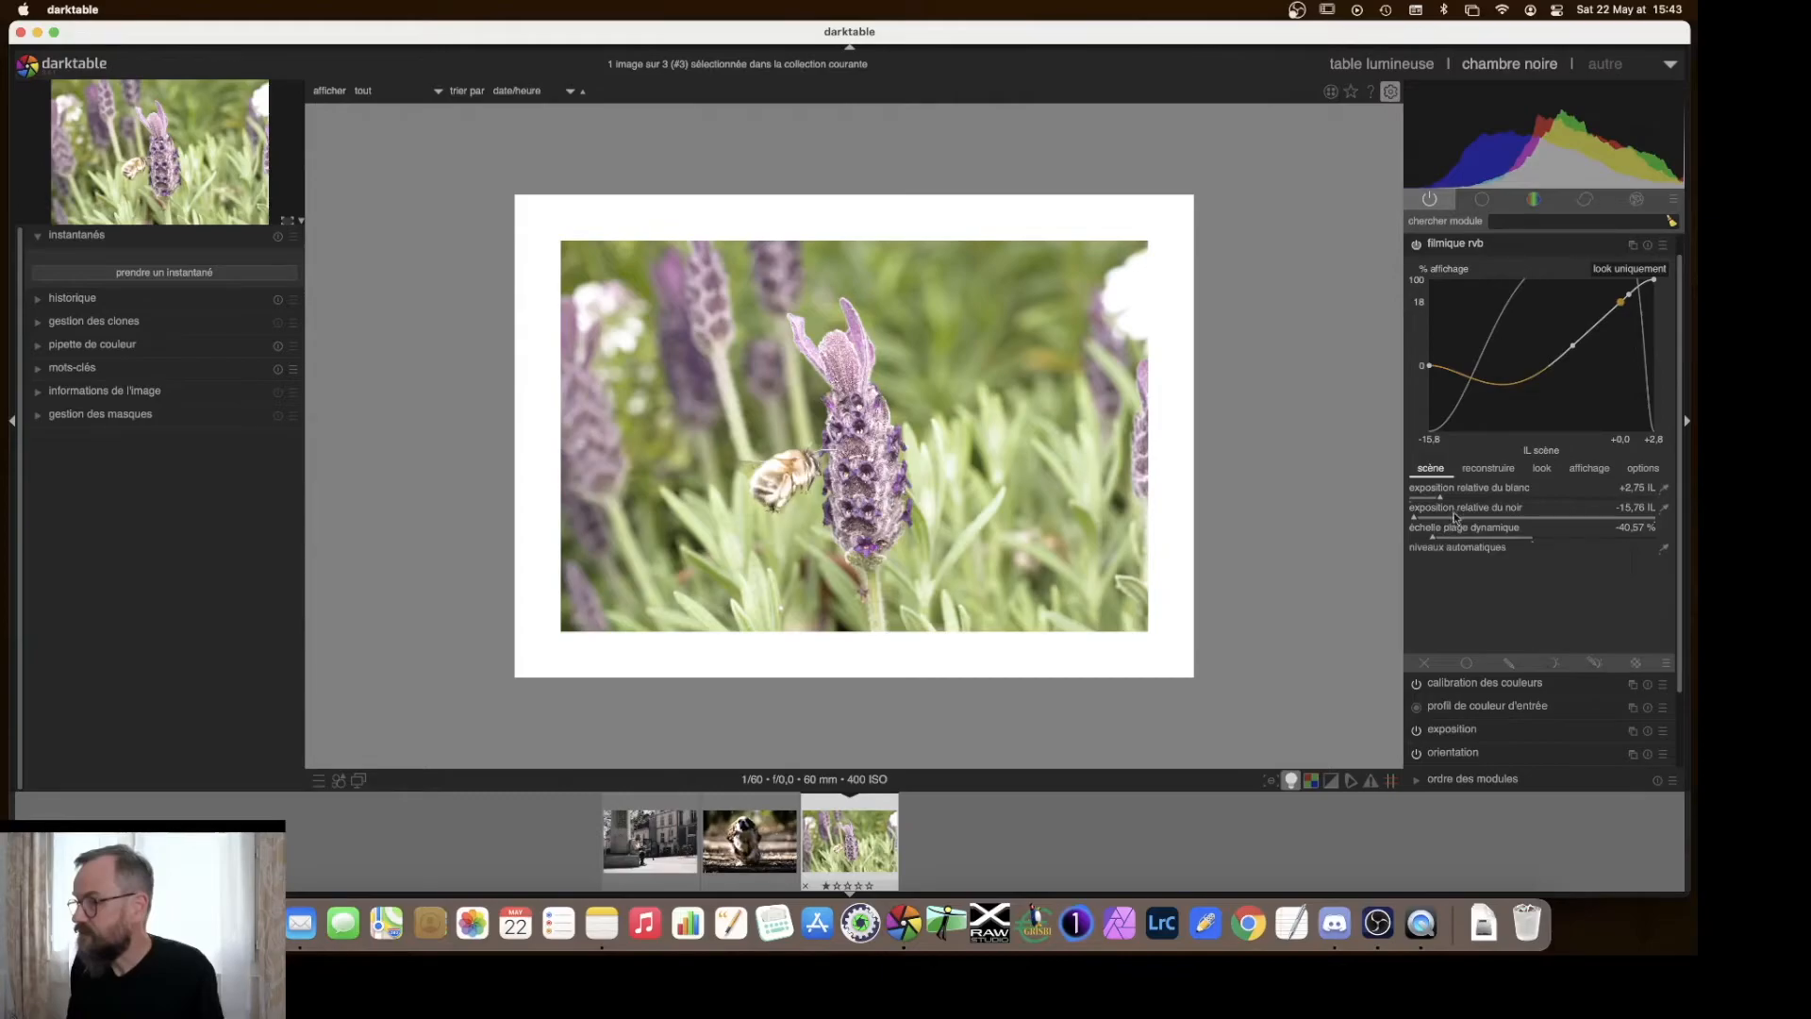
double_click(1432, 540)
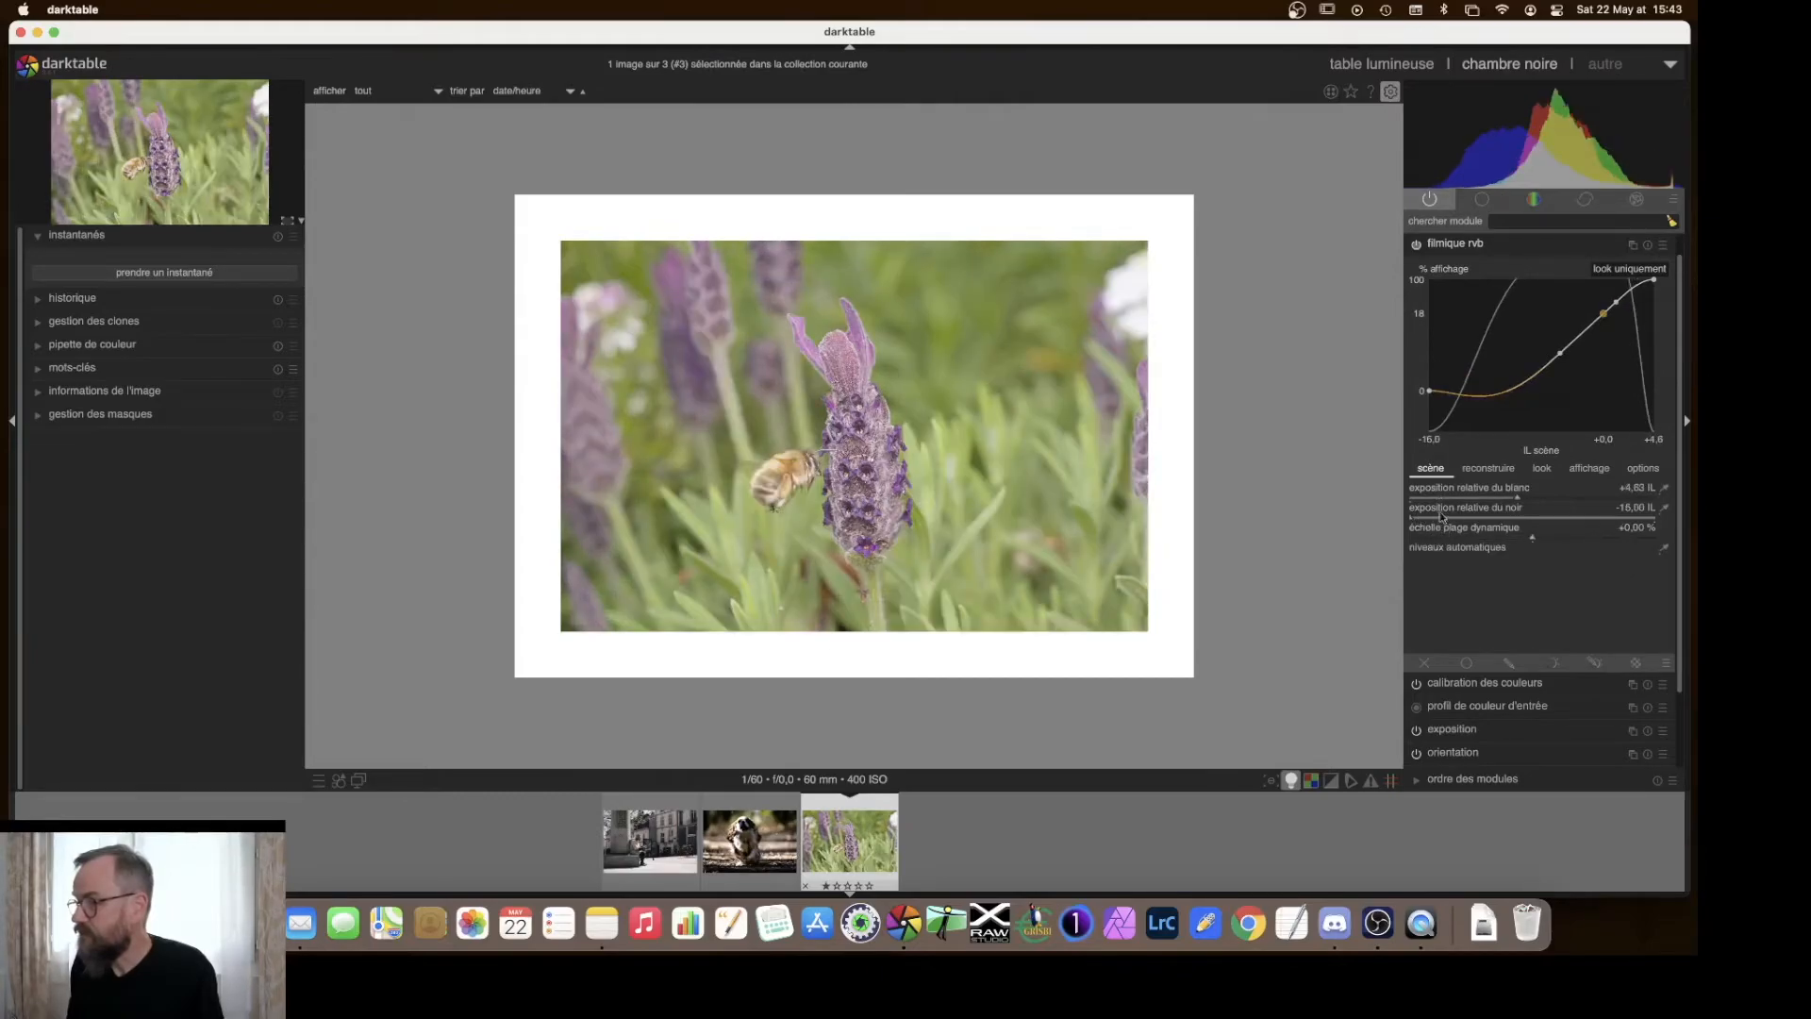
Set filmique rvb's black relative exposure to -8.56 IL and white relative exposure to +4.67 IL.
drag(1426, 520, 1567, 522)
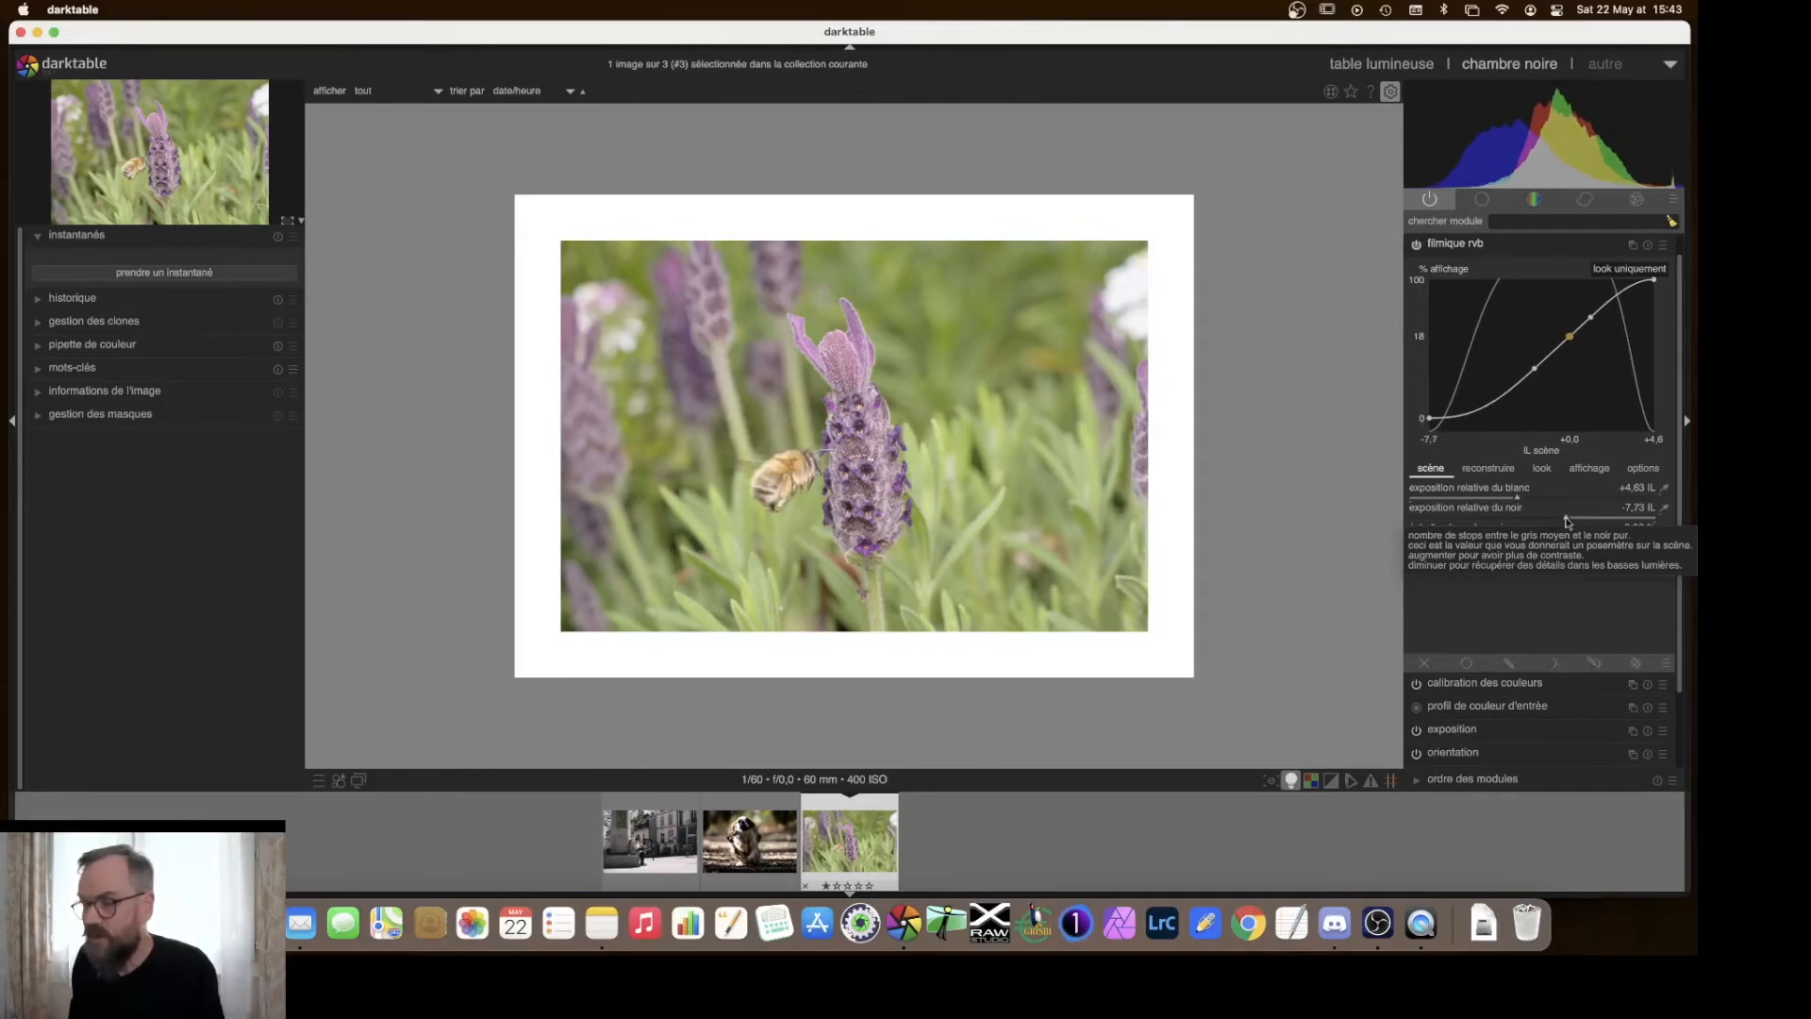
drag(1565, 522, 1545, 522)
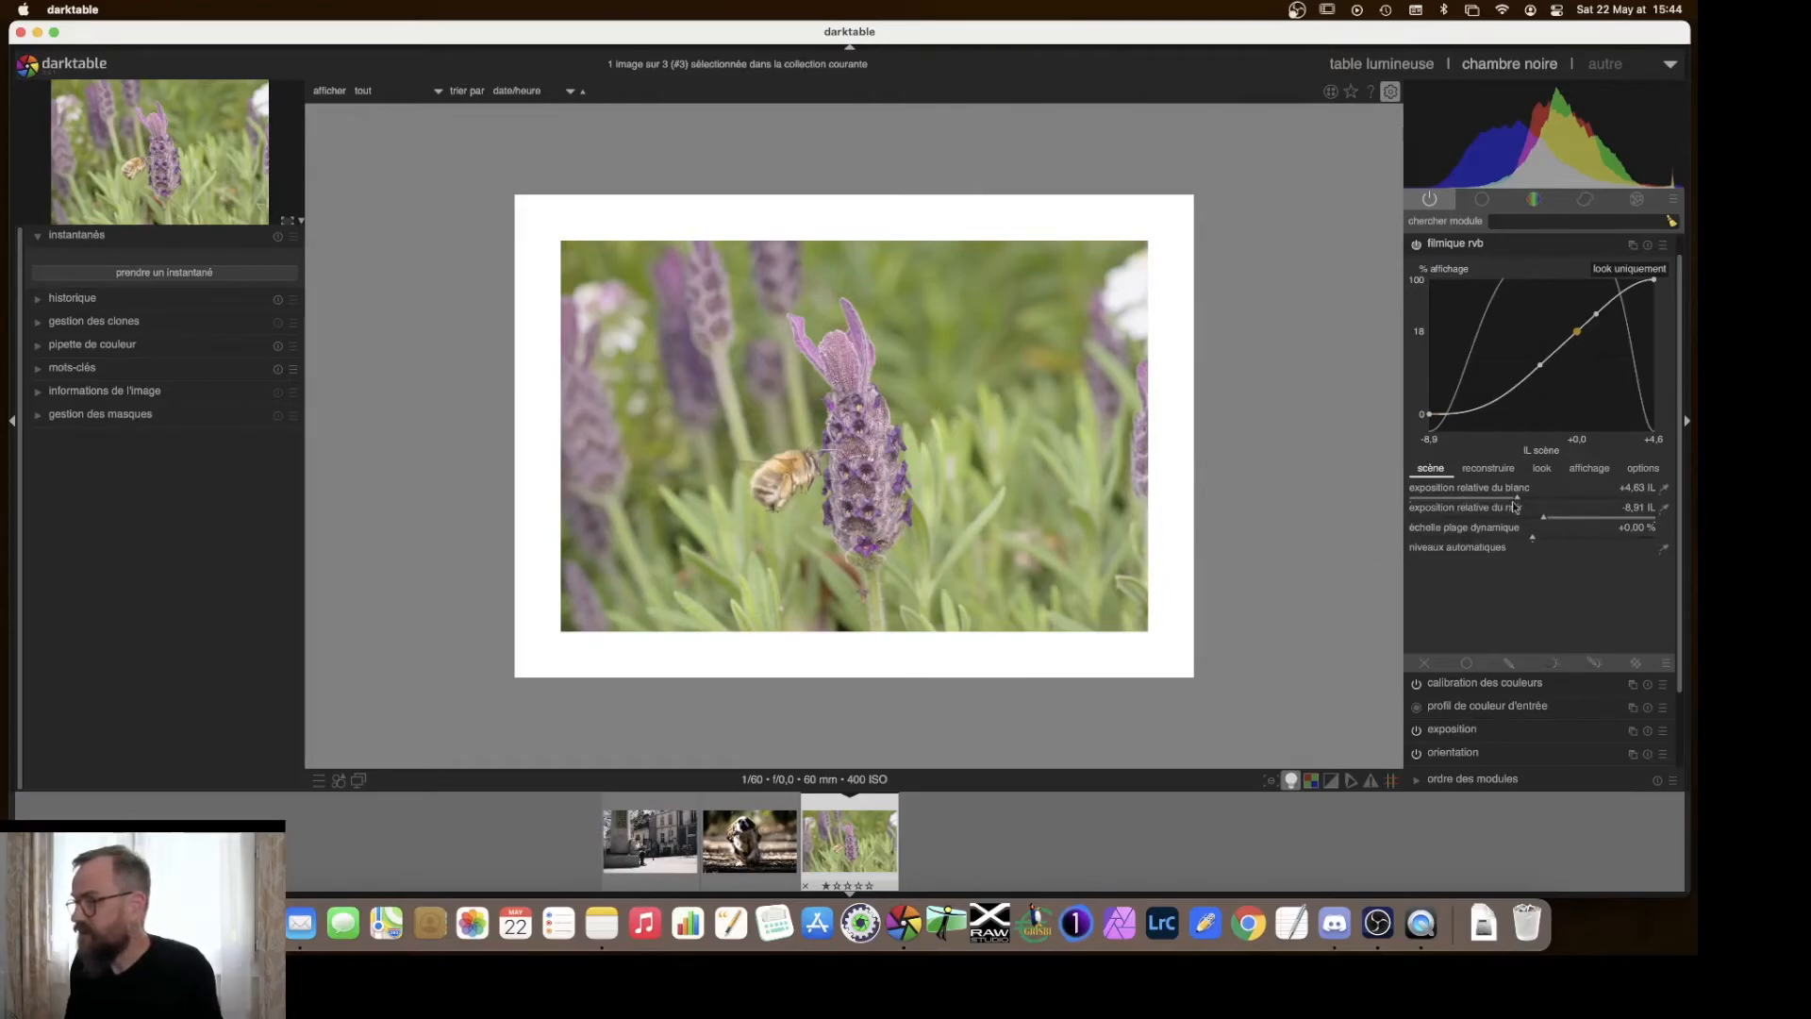
drag(1517, 499, 1550, 523)
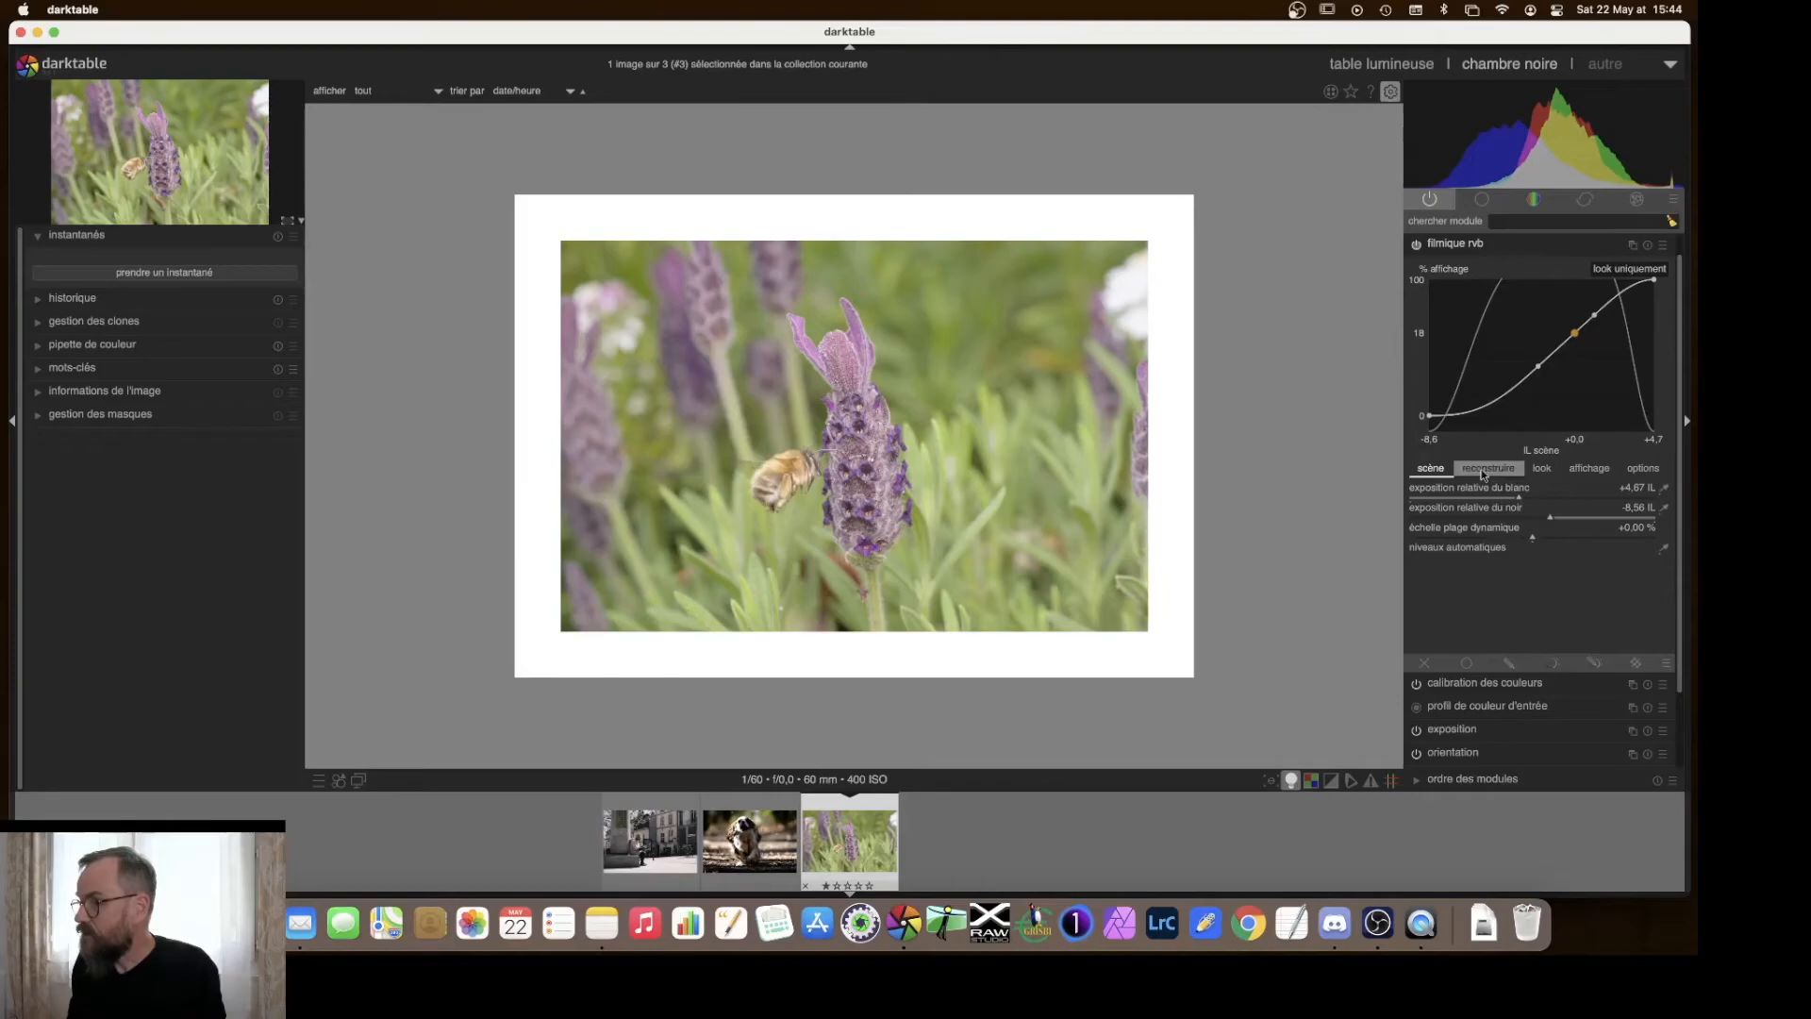
Set the latitude in filmique rvb's look settings to 23.48 %.
click(1544, 469)
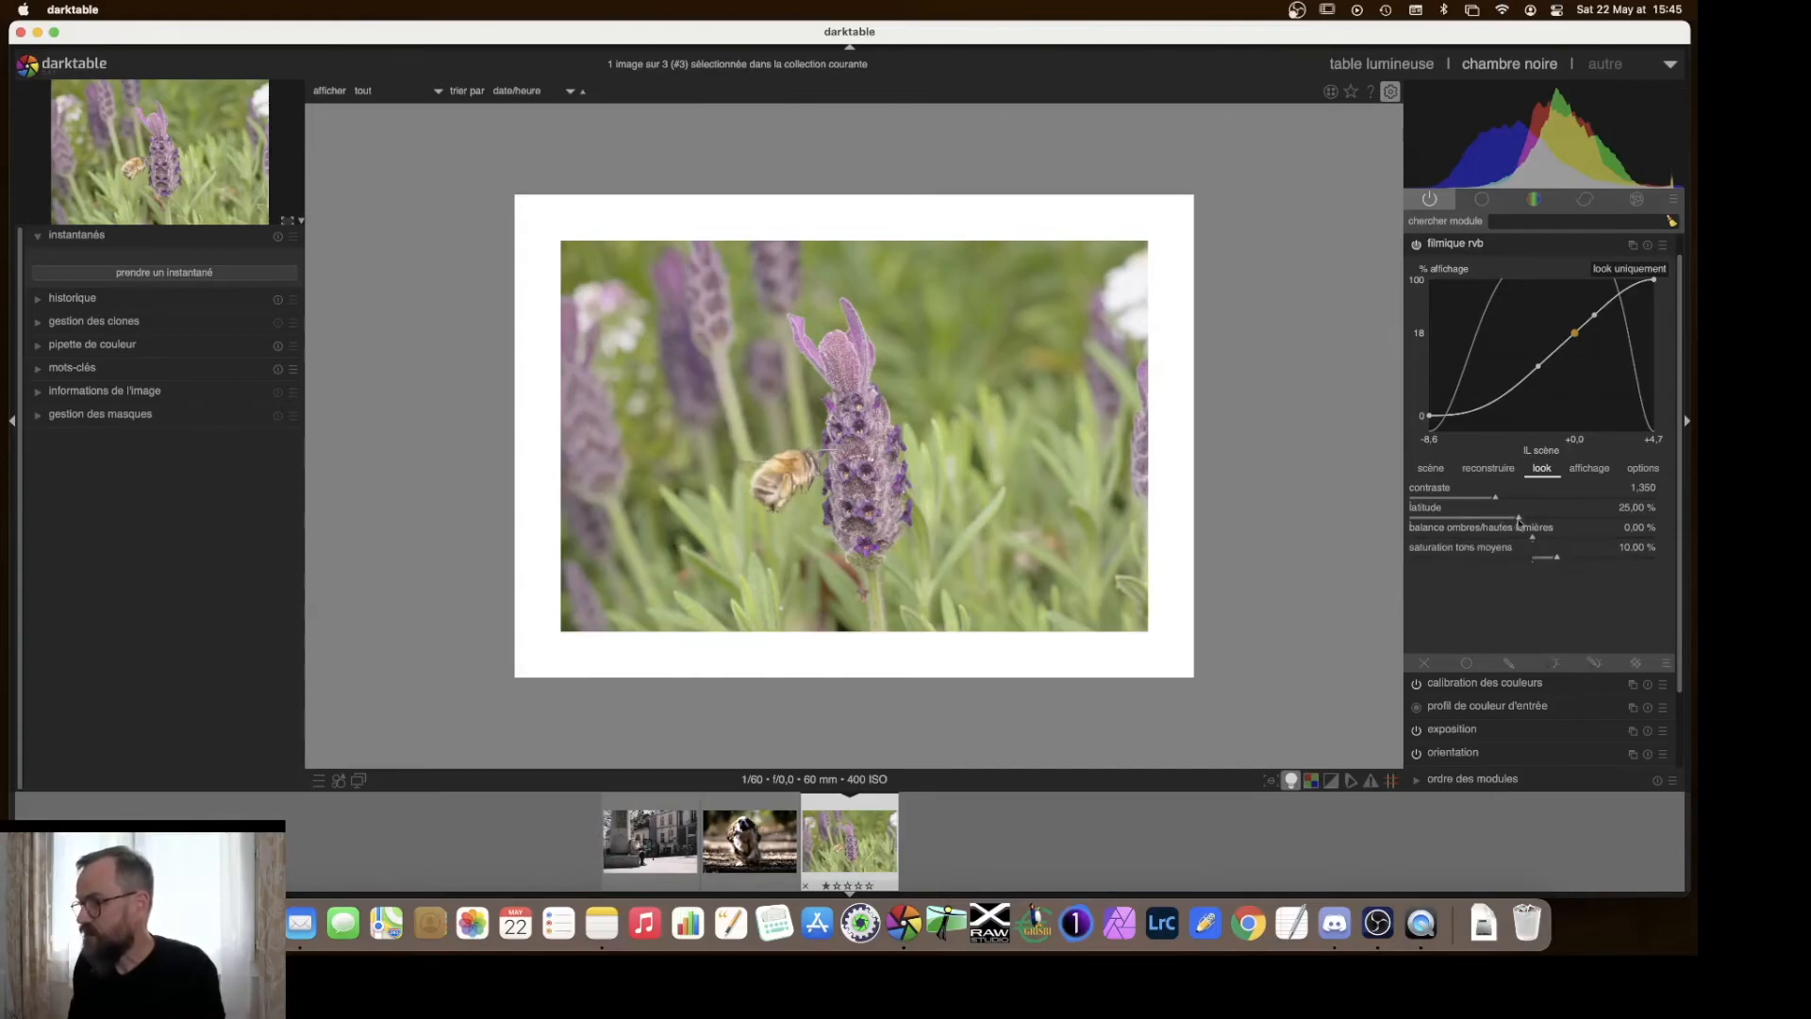
mouse_move(1519, 519)
mouse_down()
mouse_move(1534, 522)
mouse_move(1516, 521)
mouse_up()
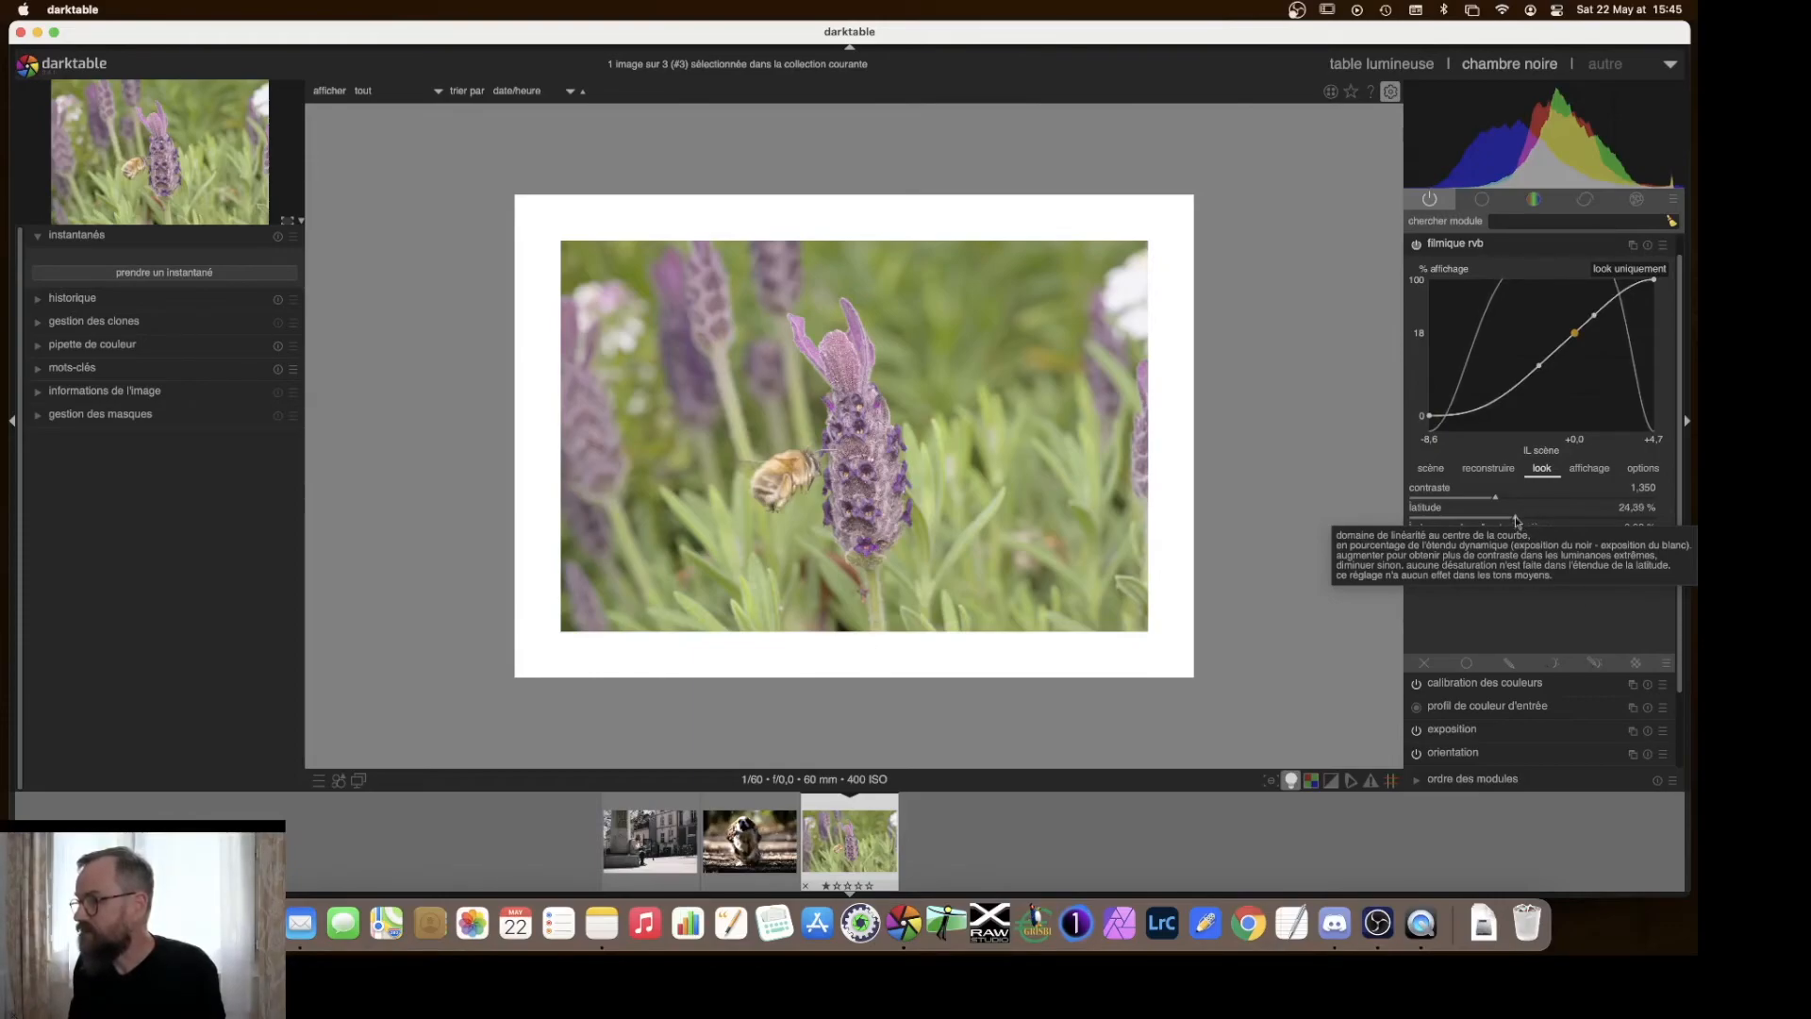
mouse_move(1515, 521)
mouse_down()
mouse_move(1624, 519)
mouse_move(1510, 522)
mouse_up()
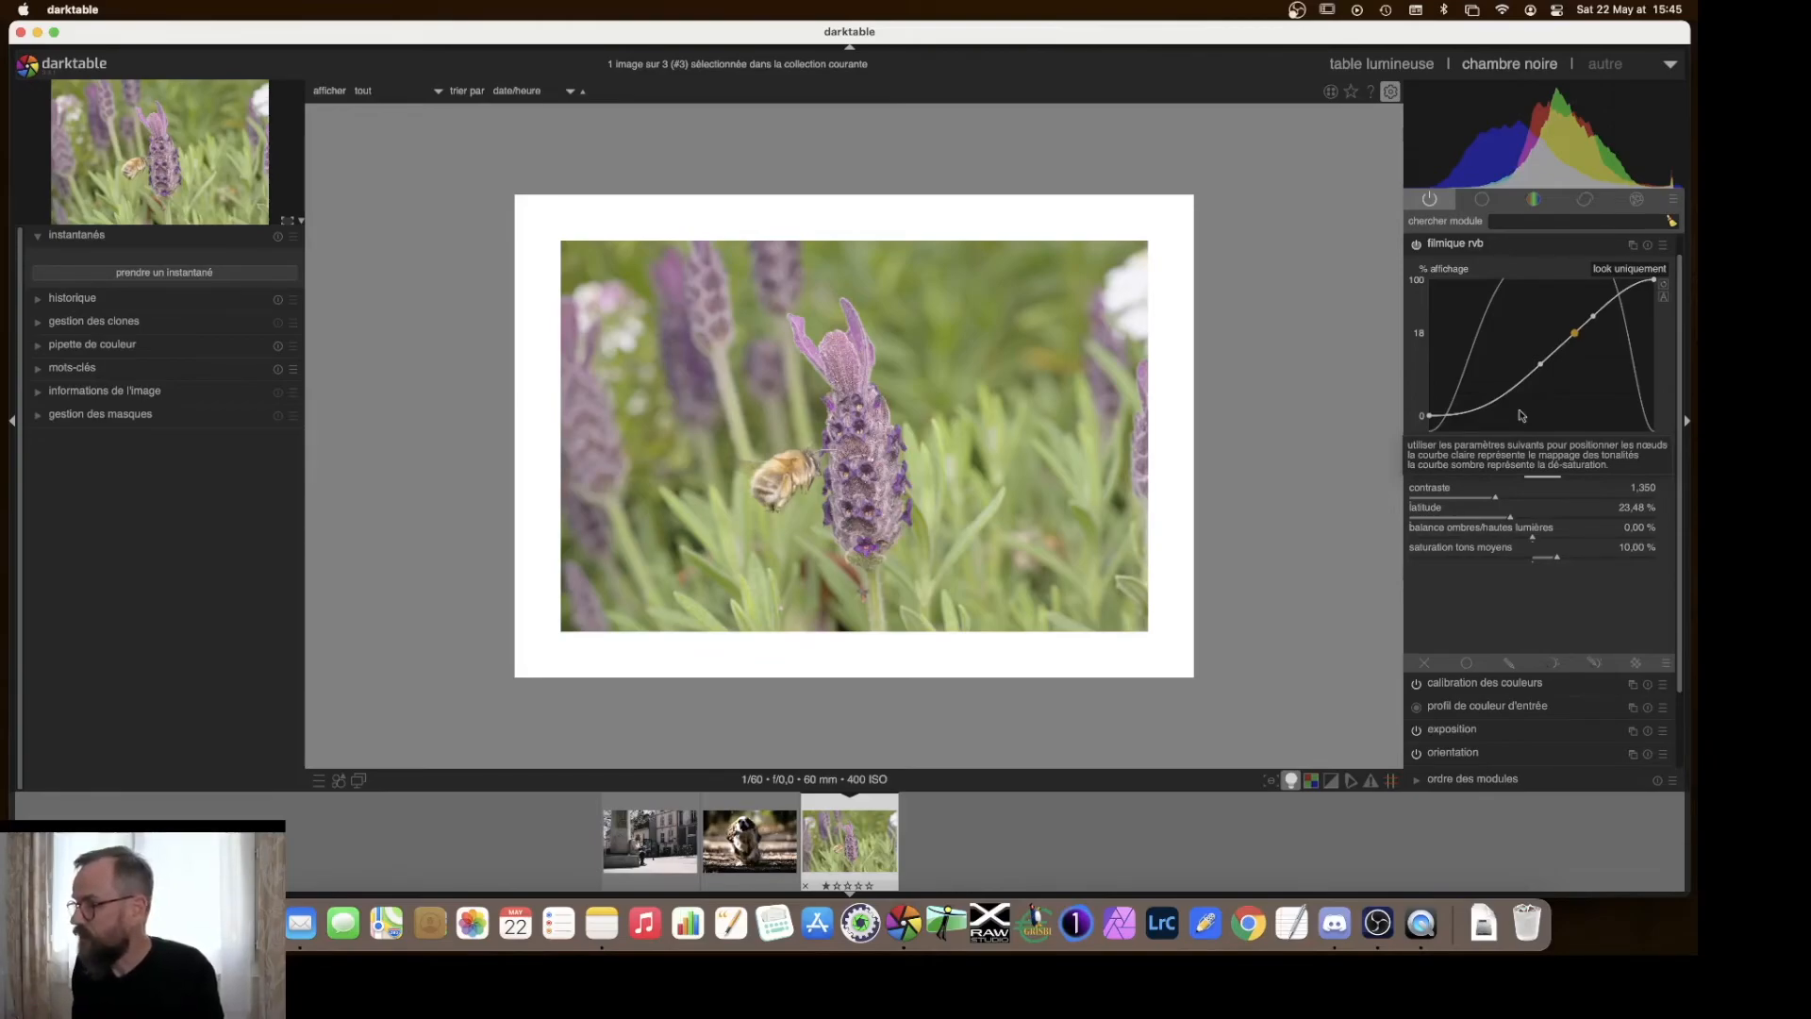
Collapse the filmique rvb module and turn off the white-framed colour assessment view.
click(1459, 247)
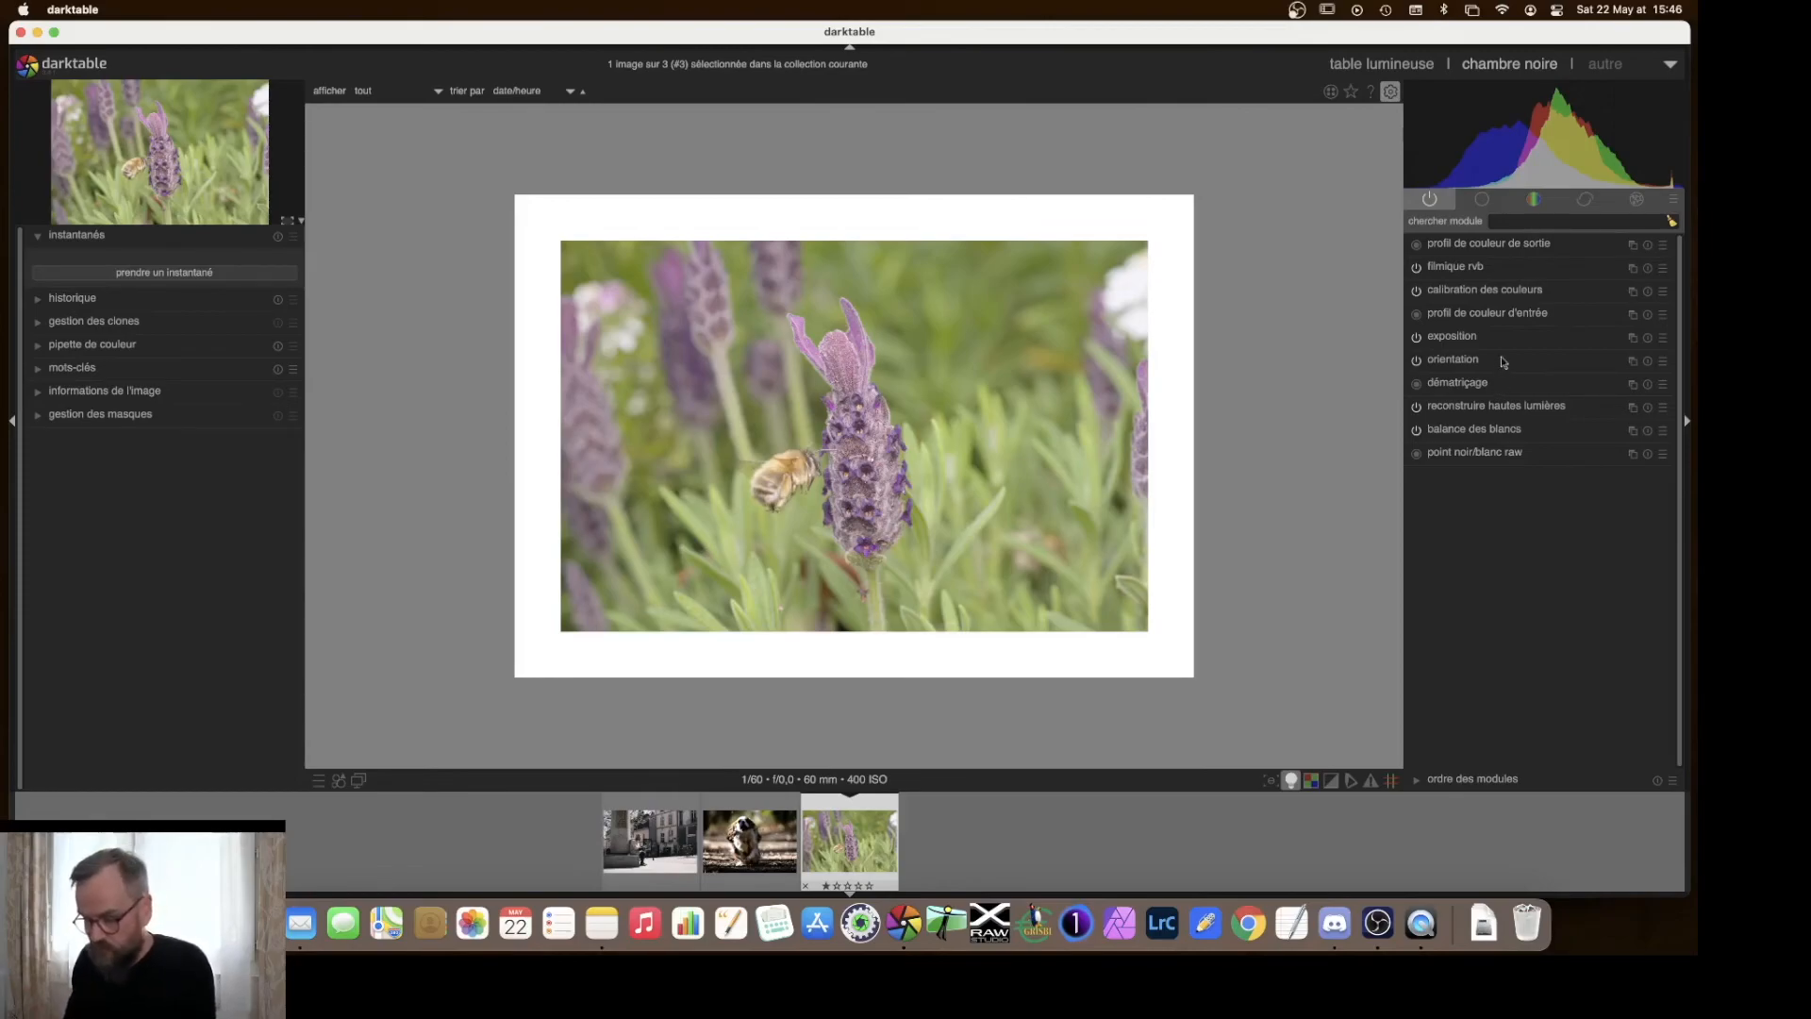
click(1292, 783)
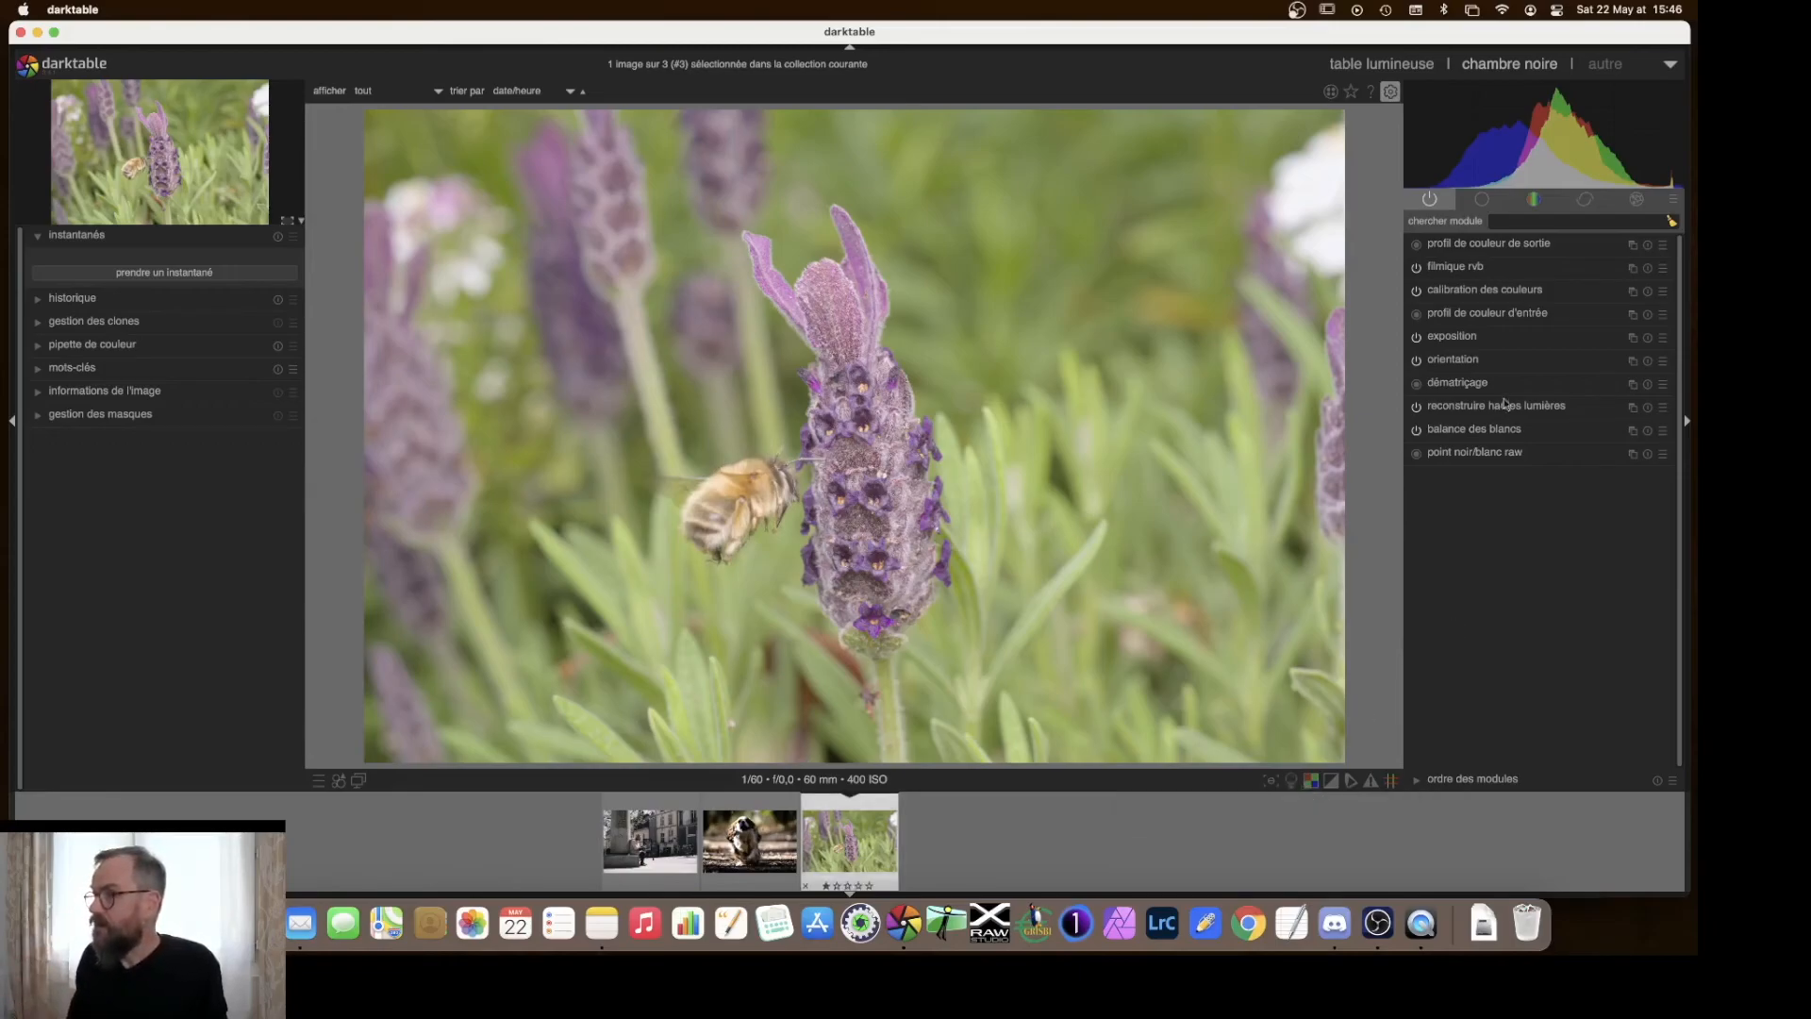
mouse_move(1462, 414)
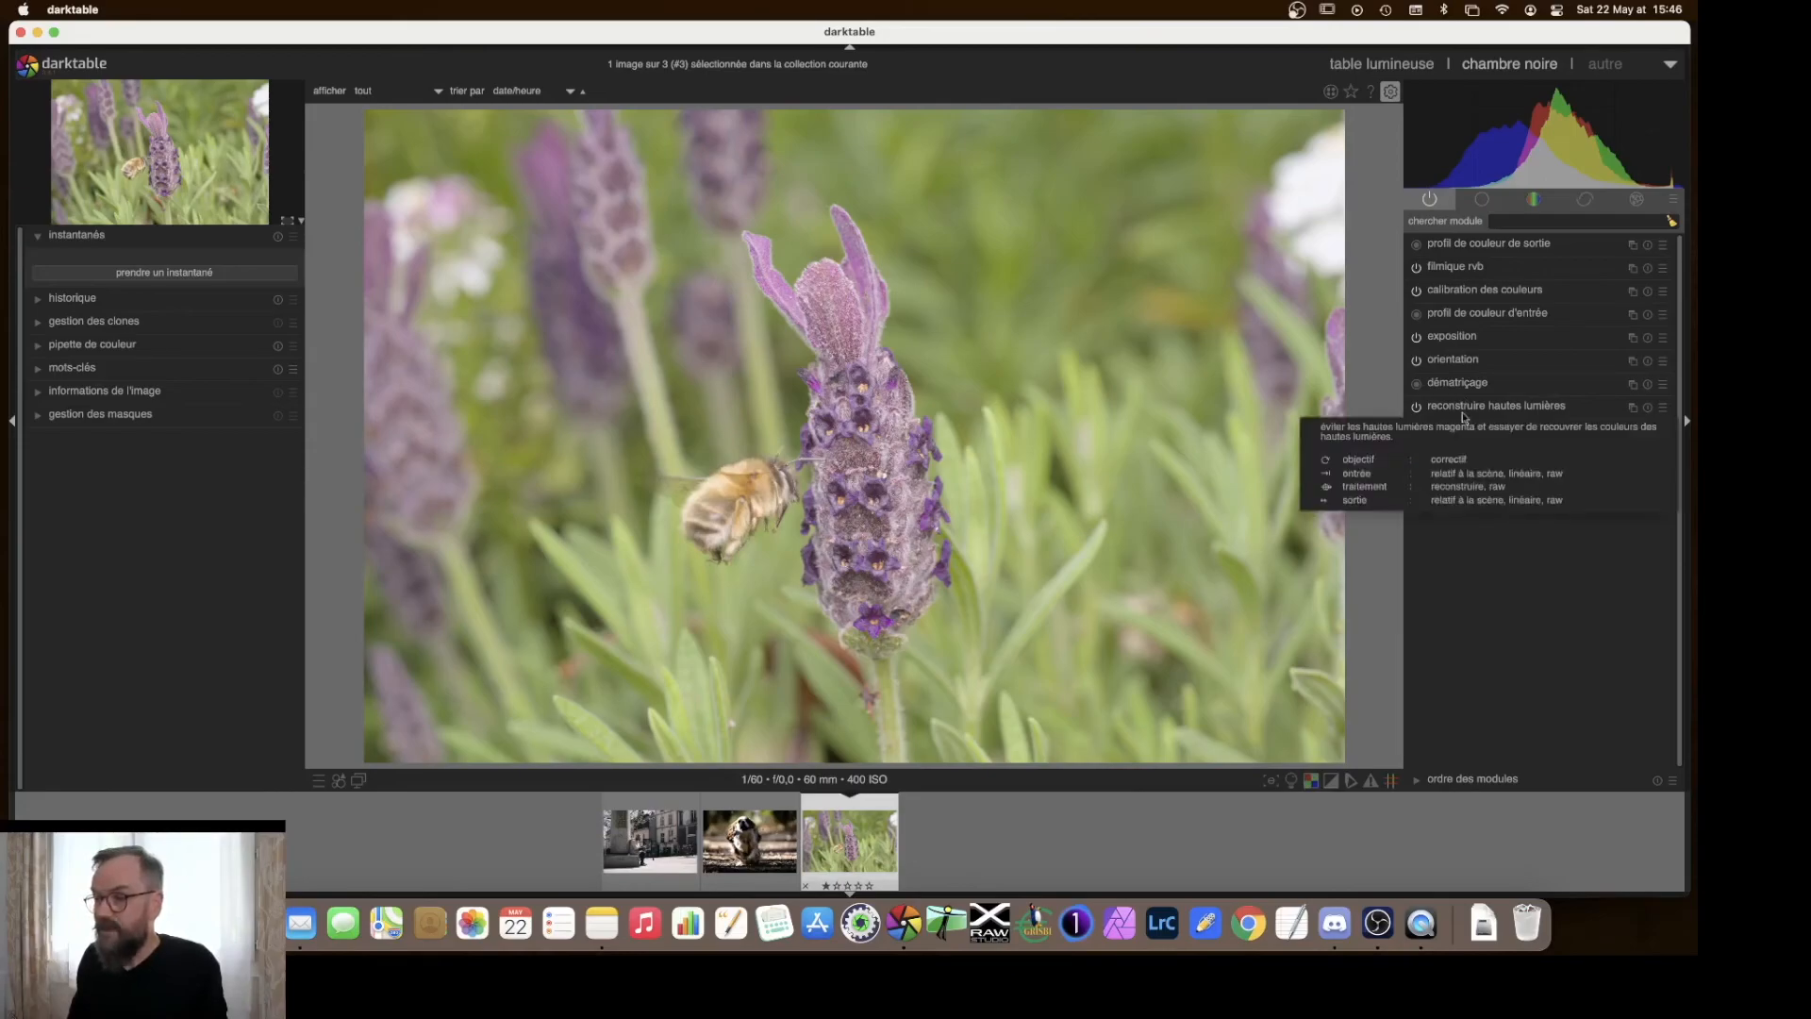
Export the lavender photo from the lighttable to the social media folder as an 8-bit JPEG at quality 85, allowing existing files to be overwritten.
click(1383, 64)
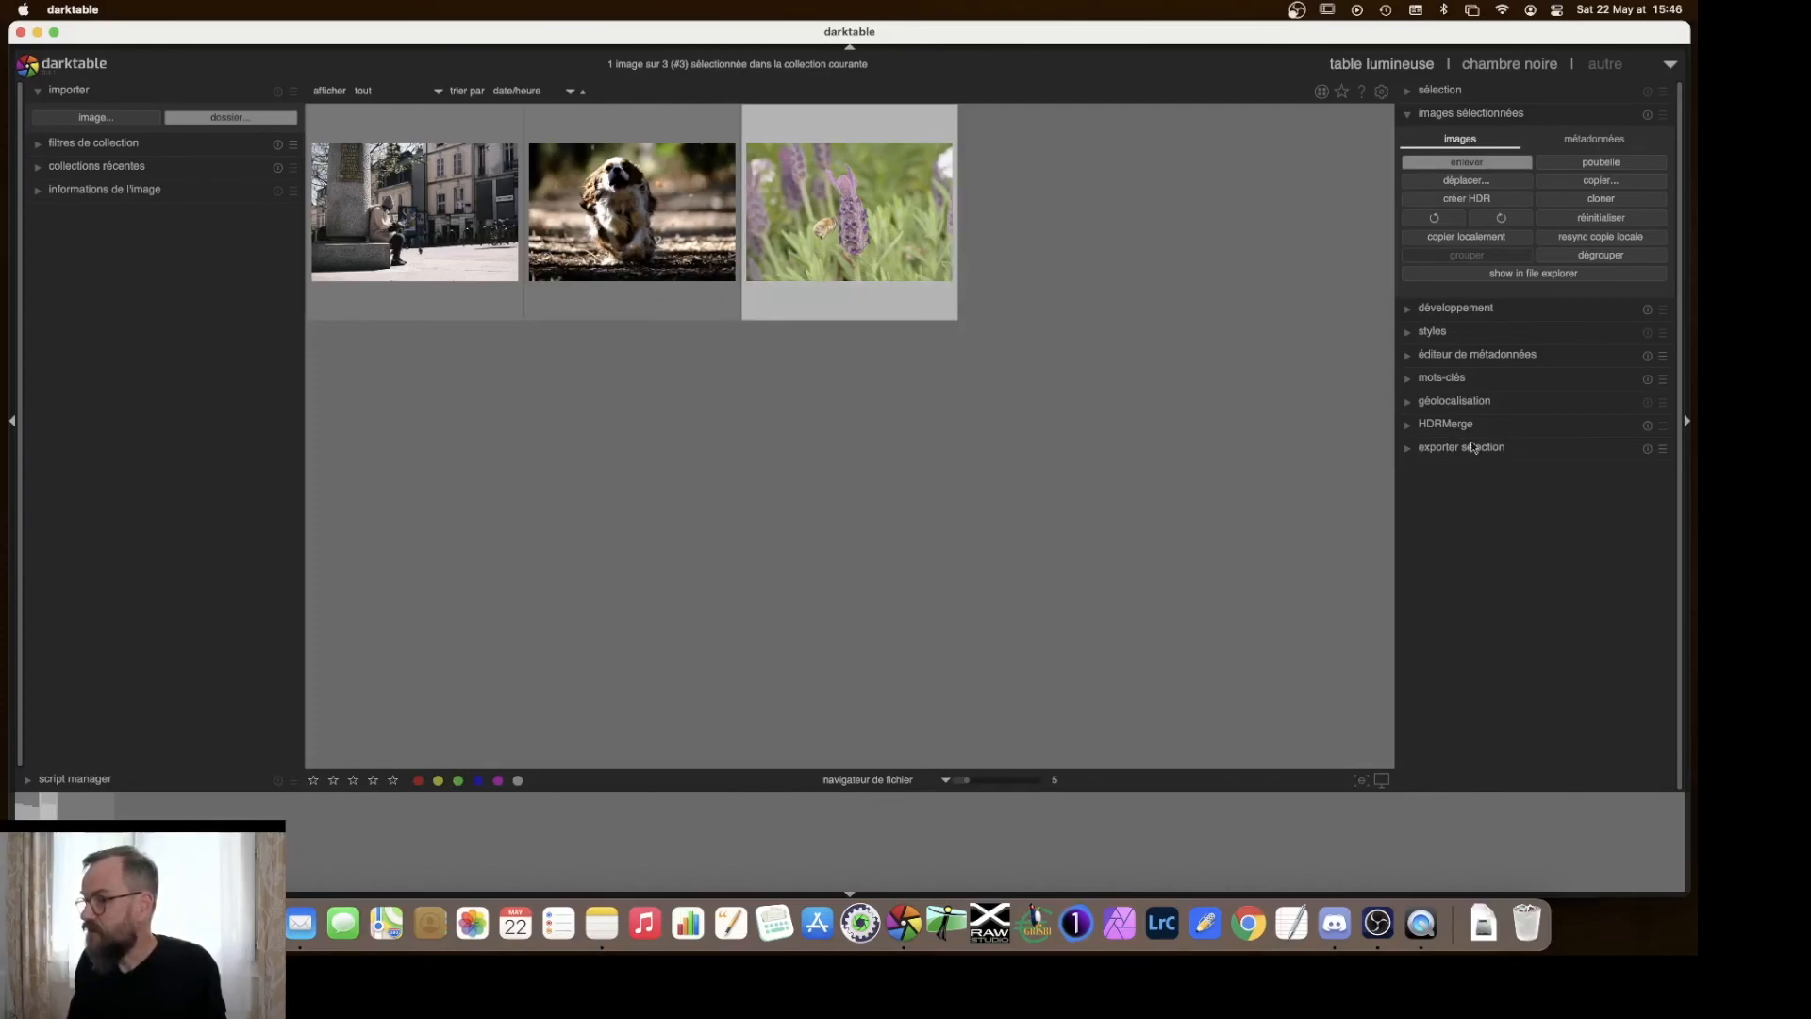
click(1407, 449)
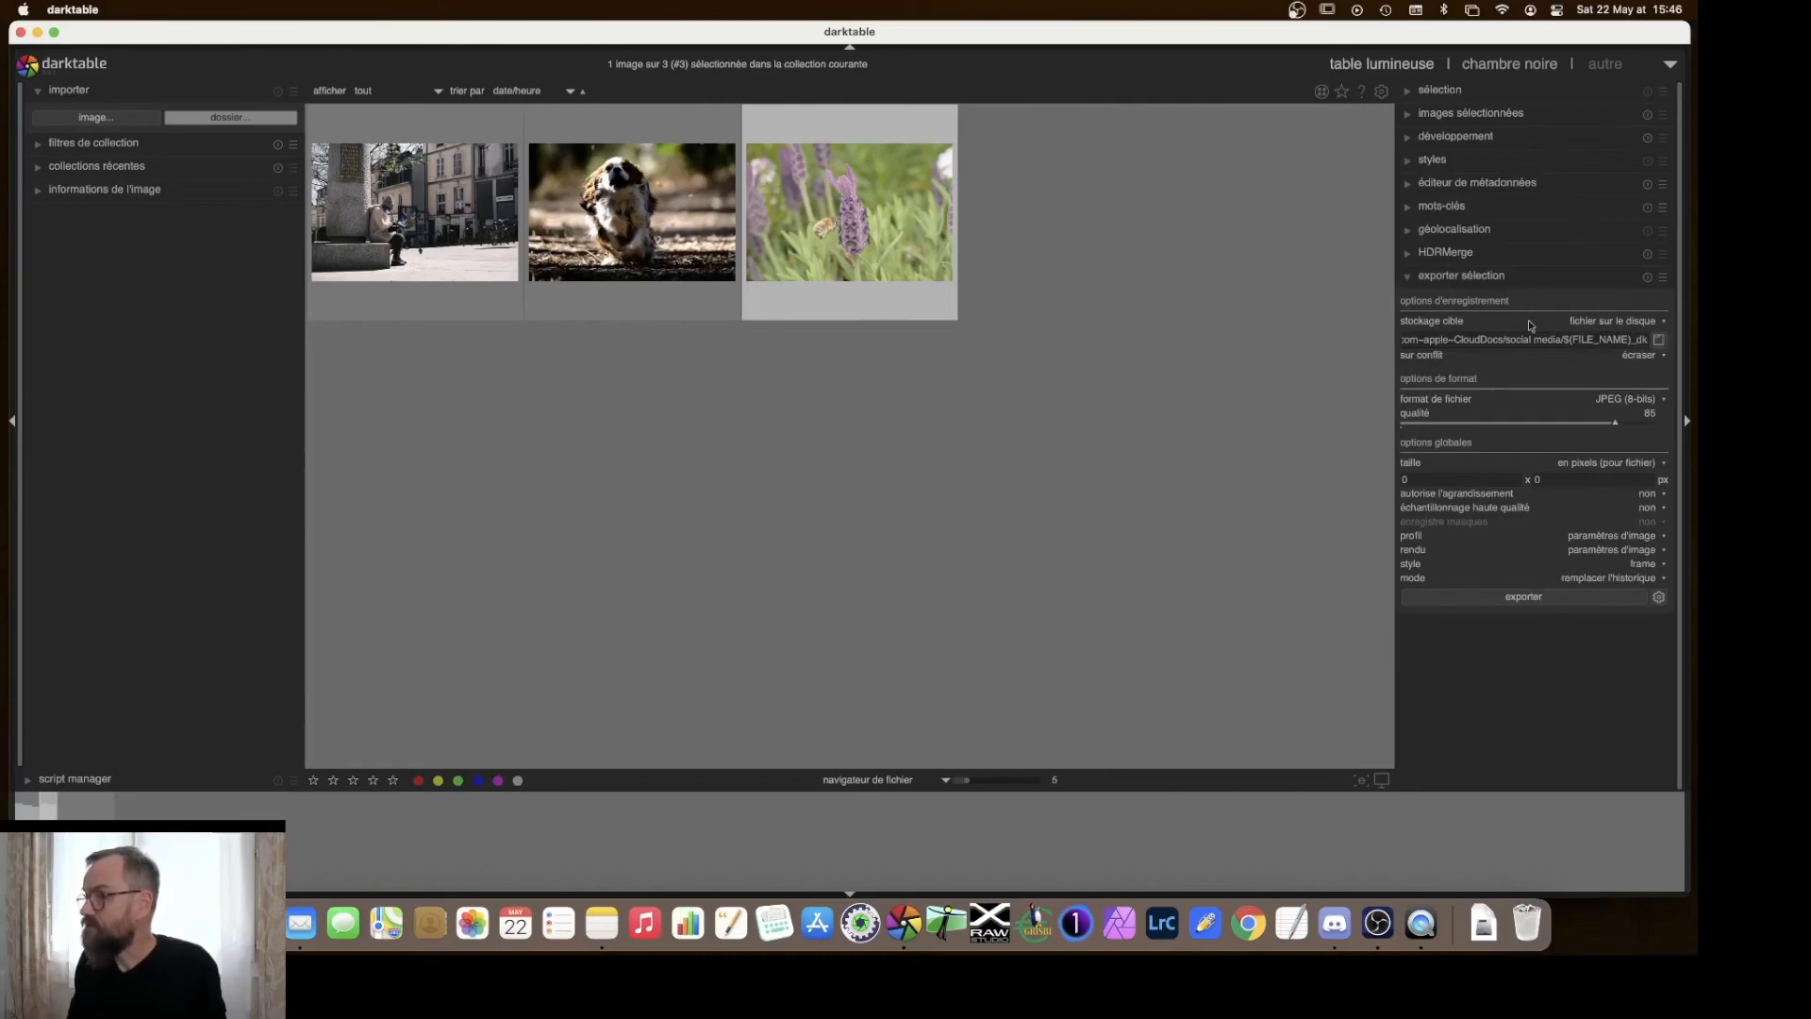
click(1660, 340)
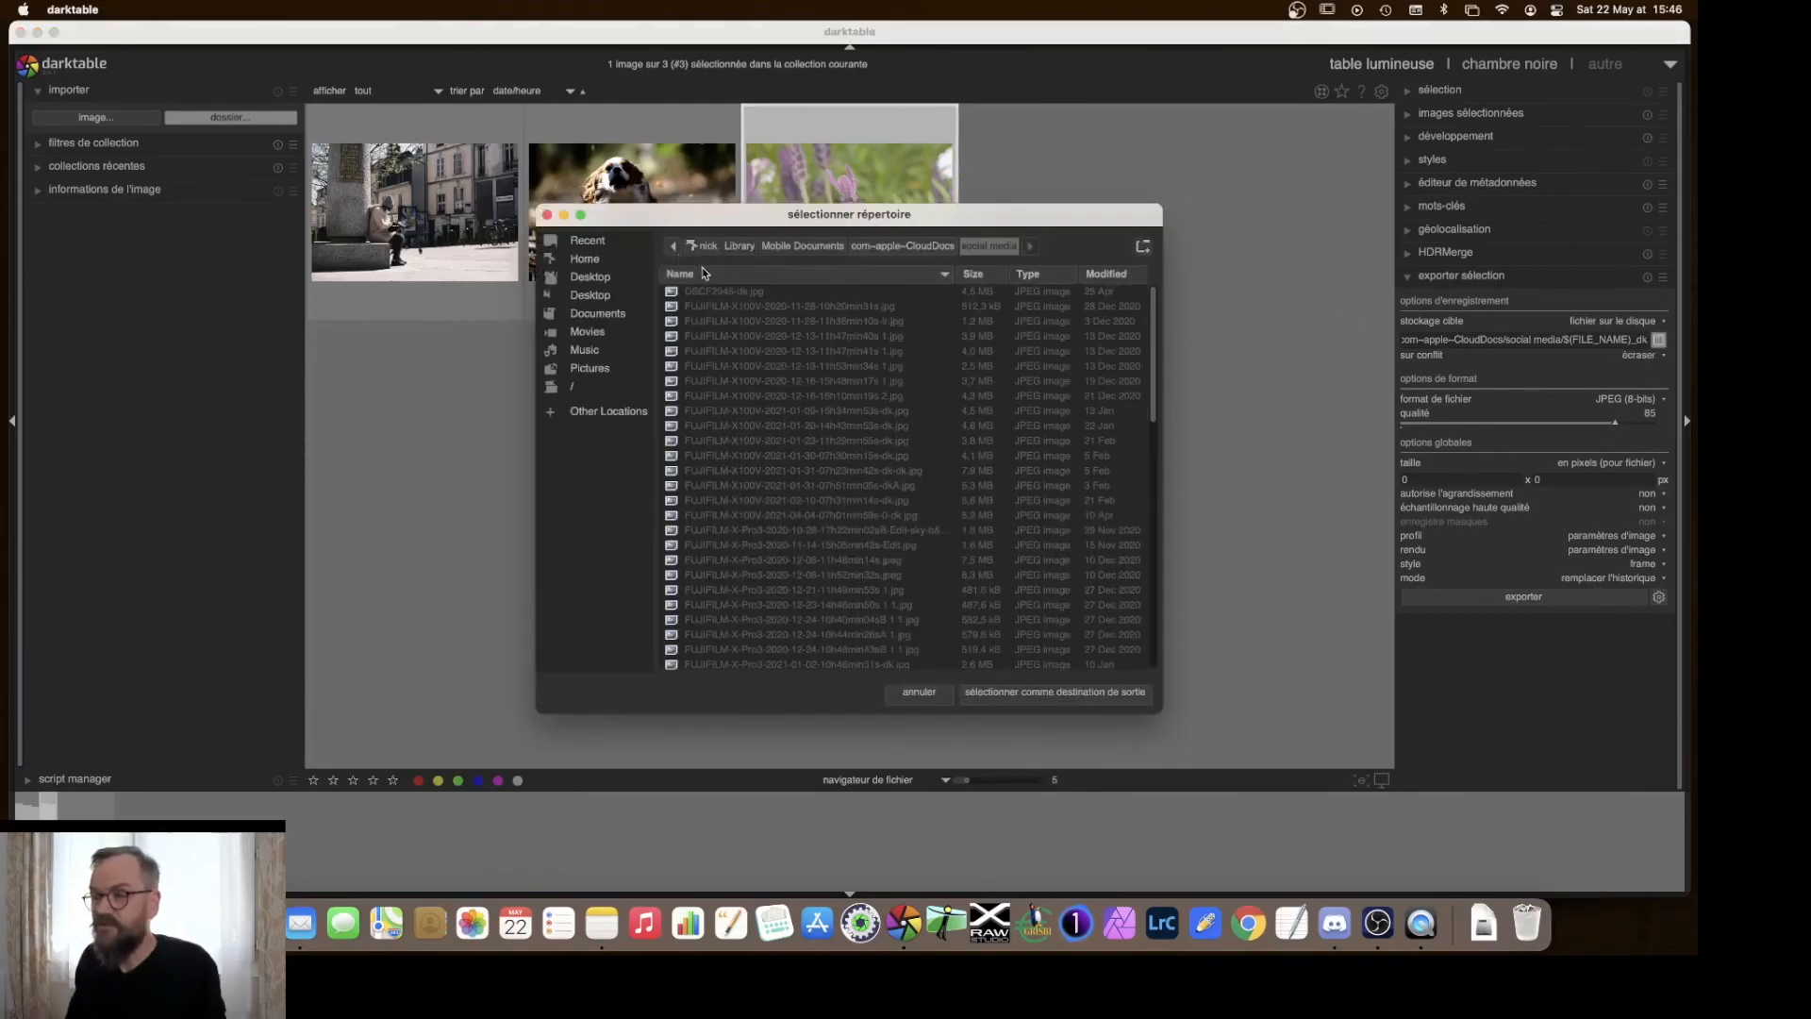
click(548, 216)
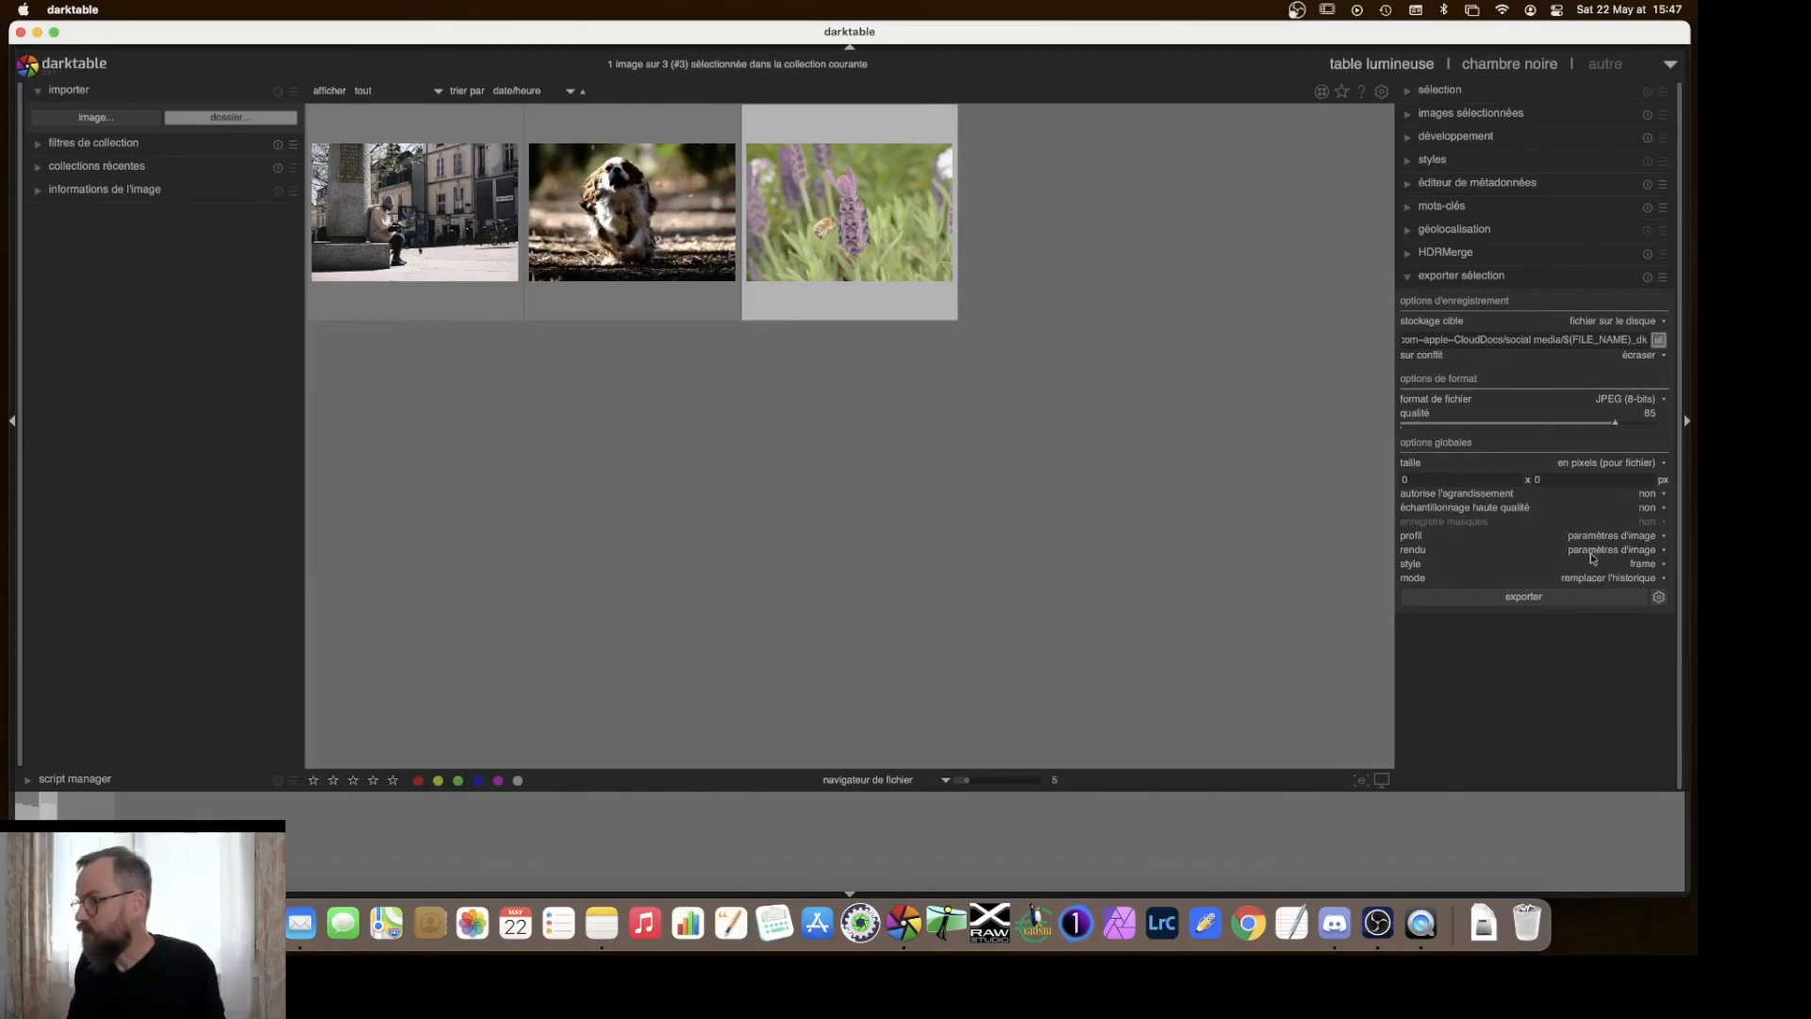
mouse_move(1594, 555)
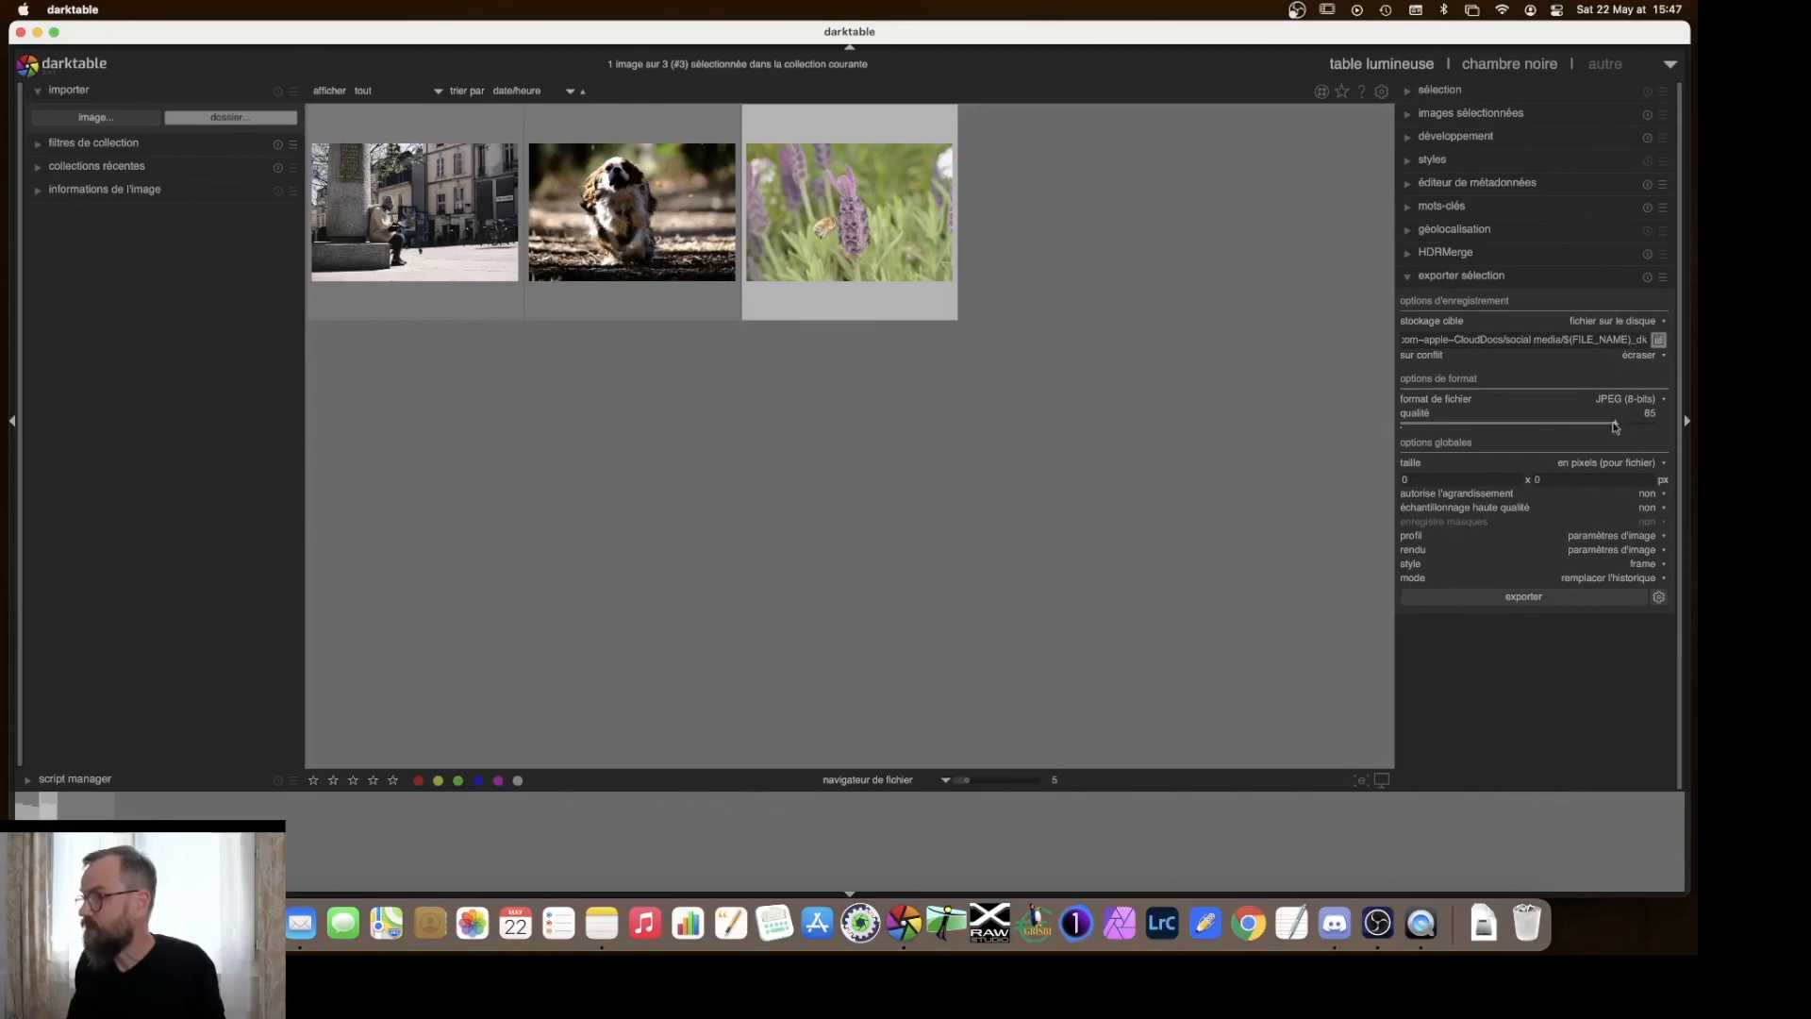
click(1524, 597)
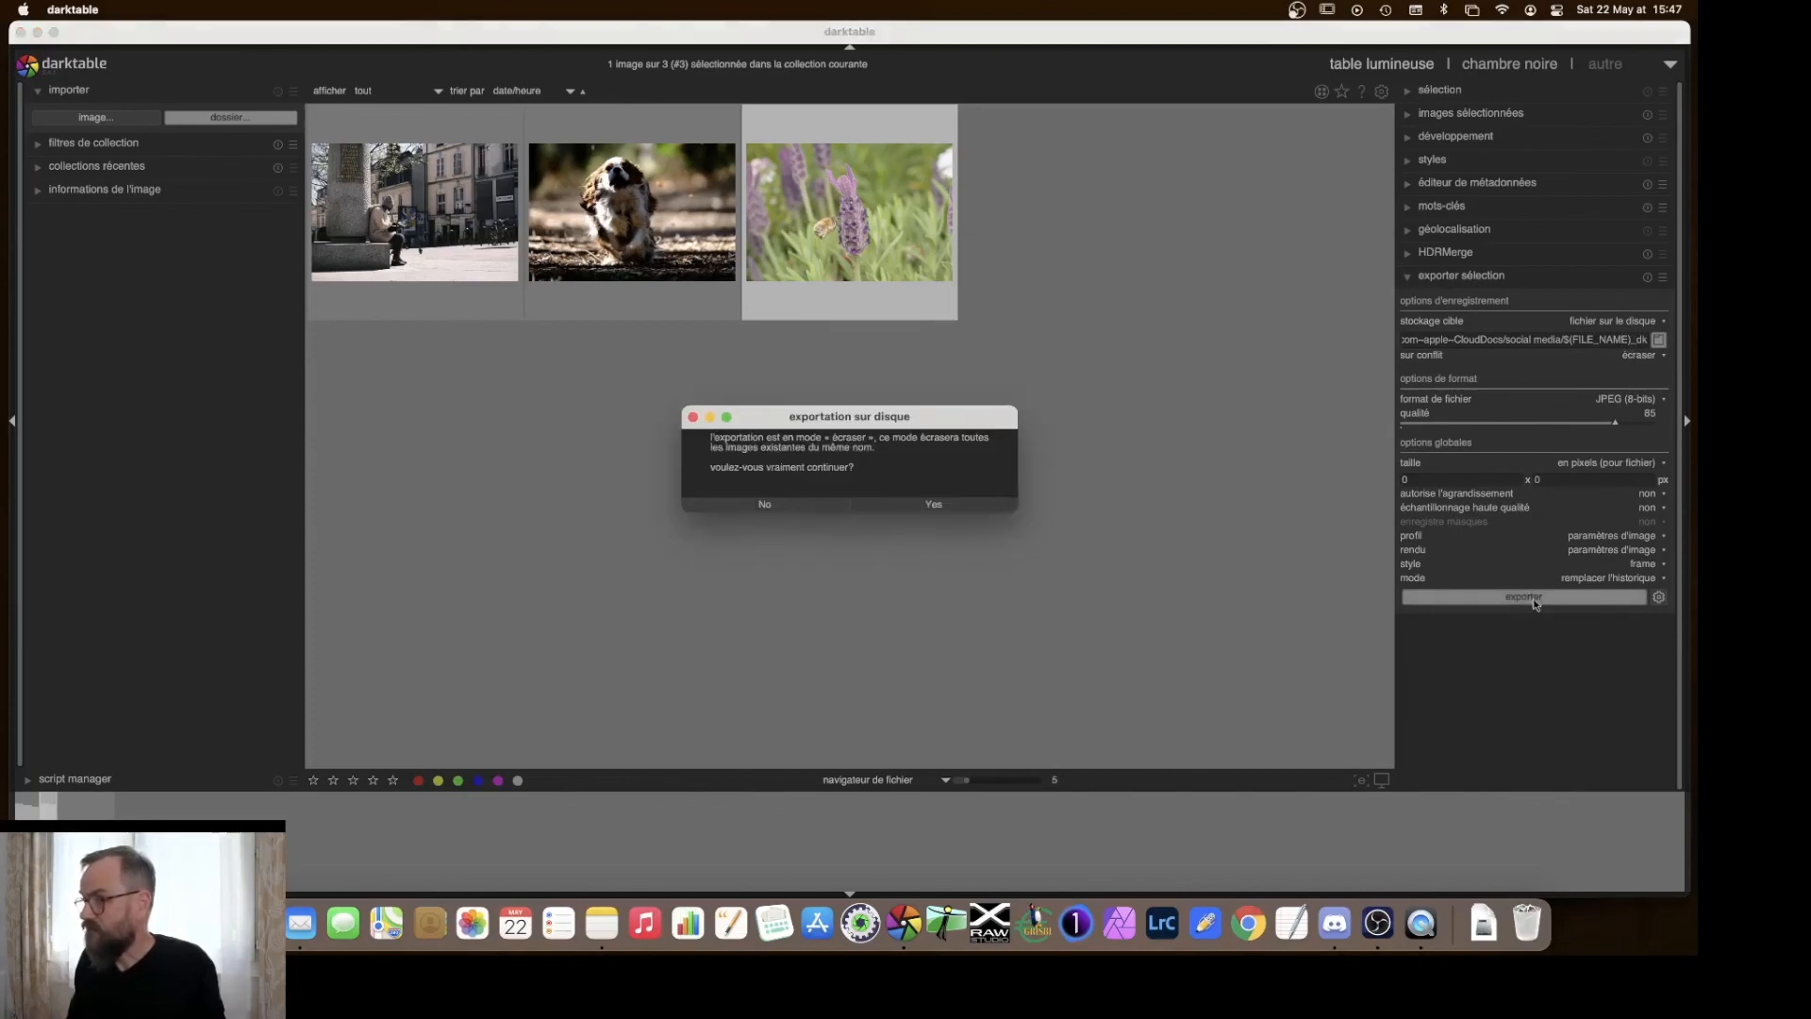
click(950, 507)
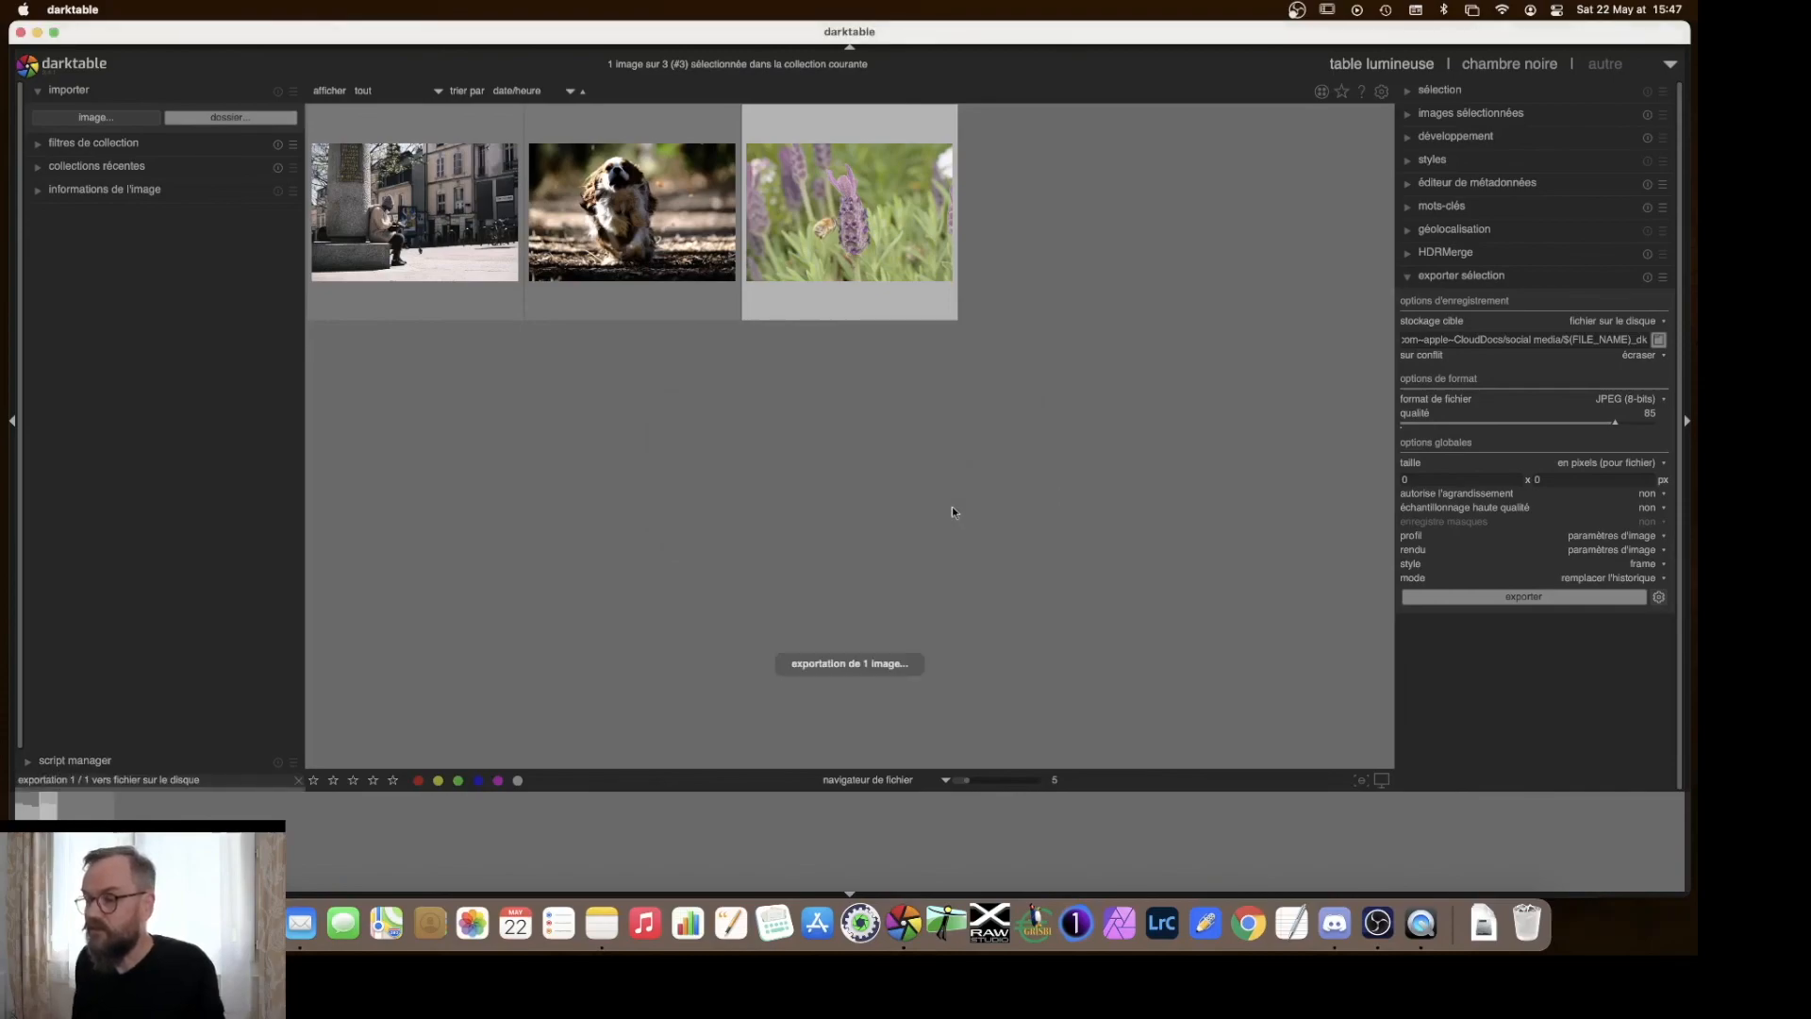